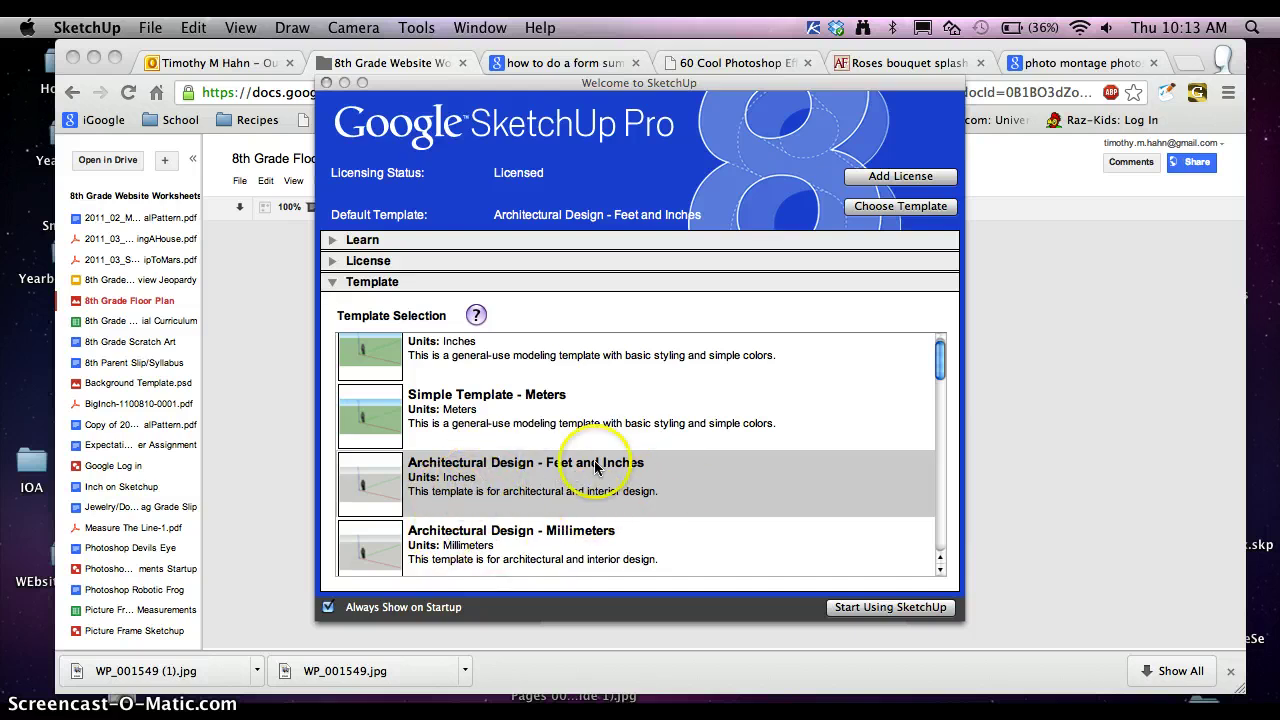
# Start a new model from the Architectural Design - Feet and Inches template.
pyautogui.click(448, 476)
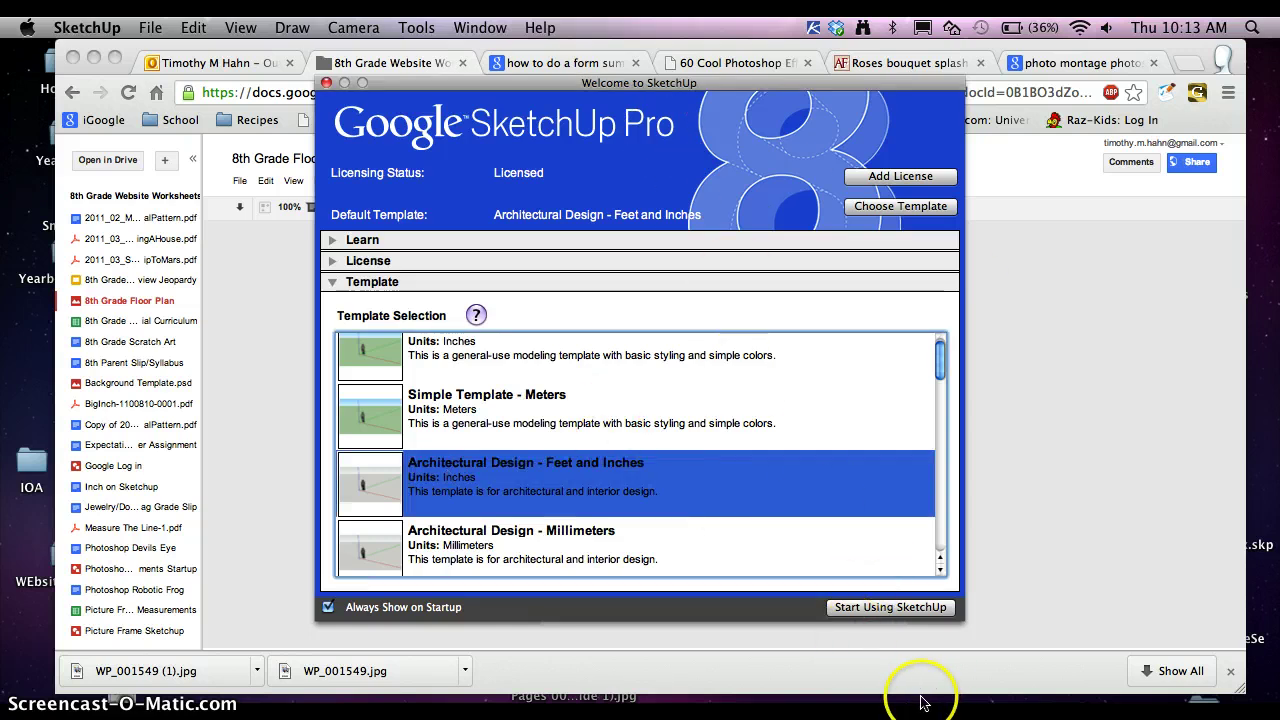
pyautogui.click(884, 607)
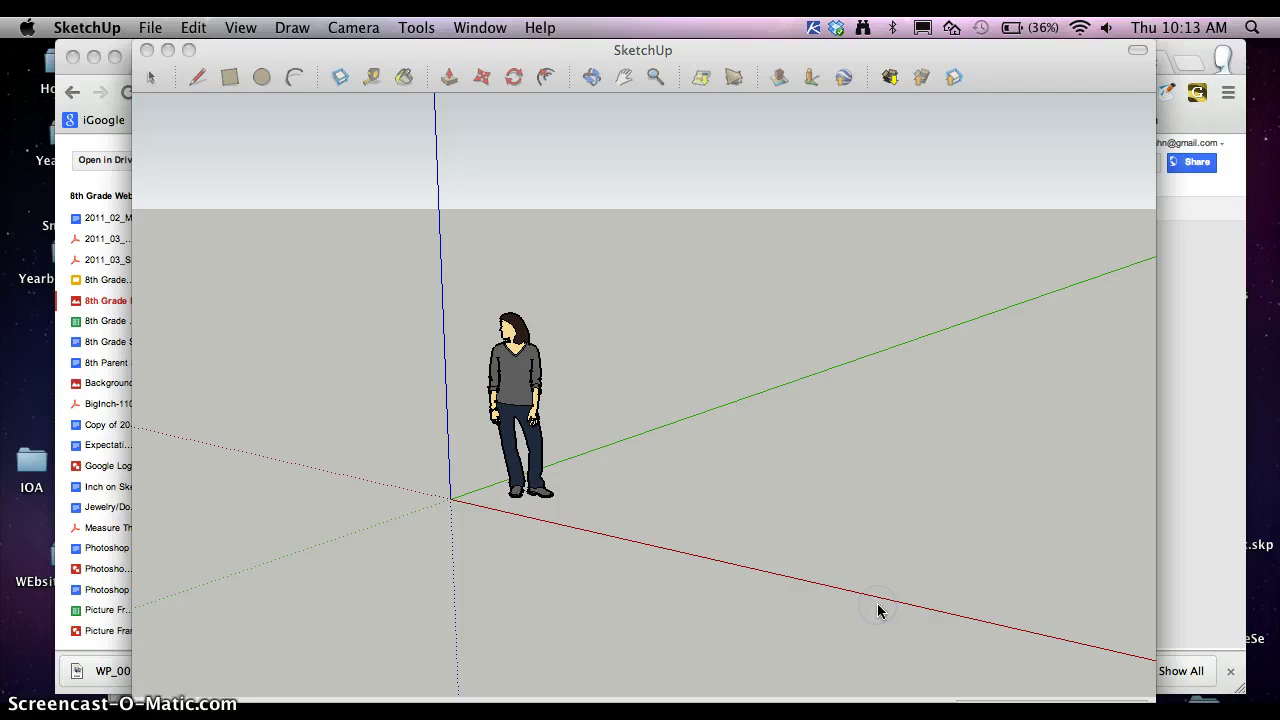
# Delete the default standing figure and move the model window further left.
pyautogui.click(517, 388)
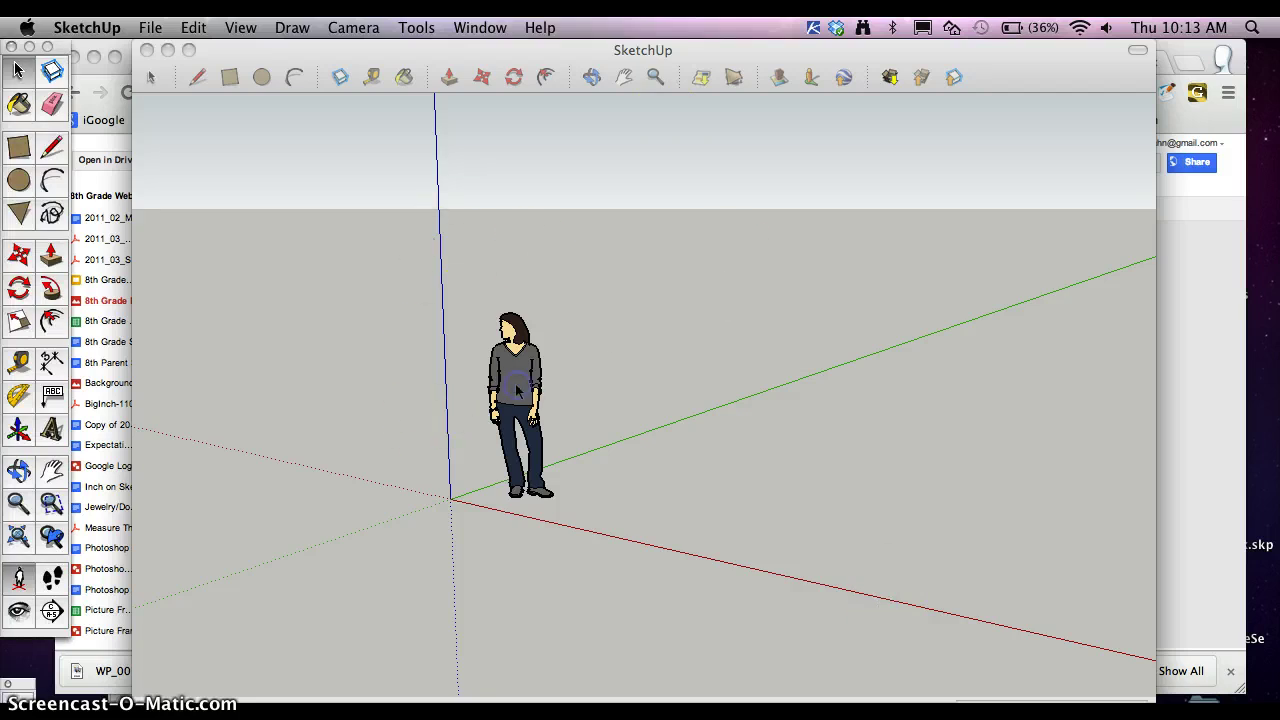
pyautogui.press('Delete')
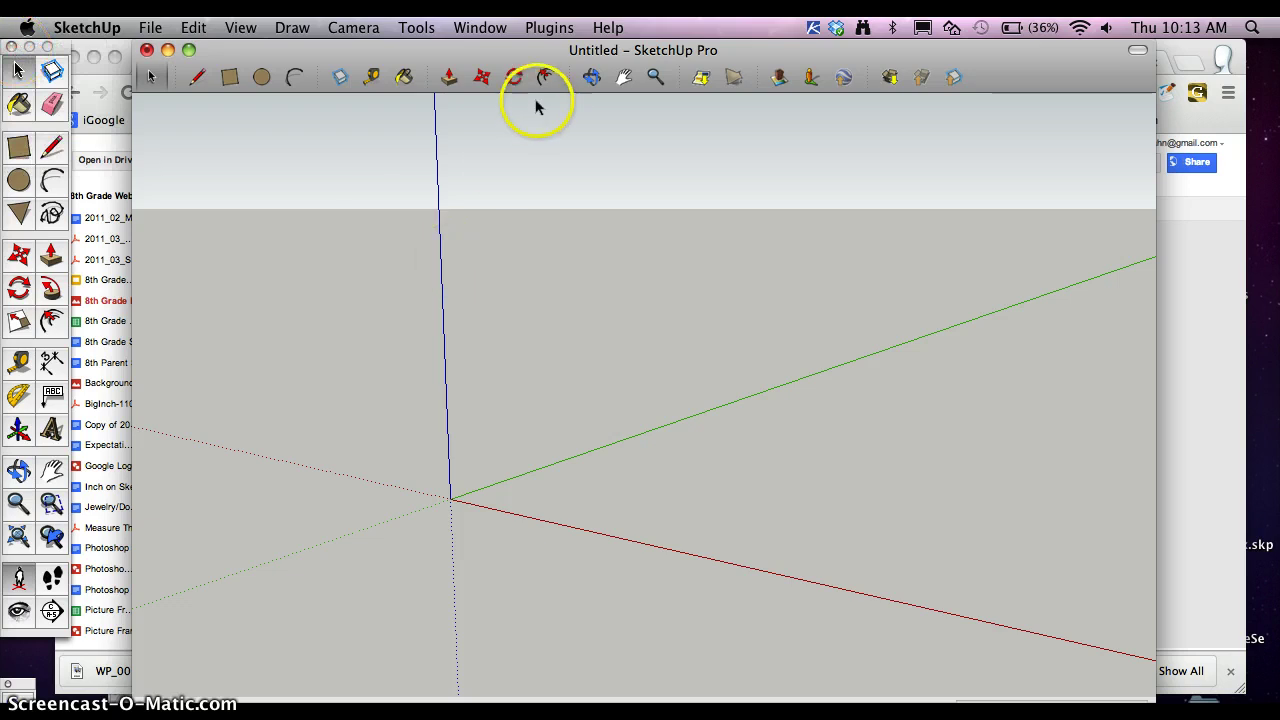
pyautogui.click(397, 62)
pyautogui.moveTo(397, 62); pyautogui.dragTo(294, 60)
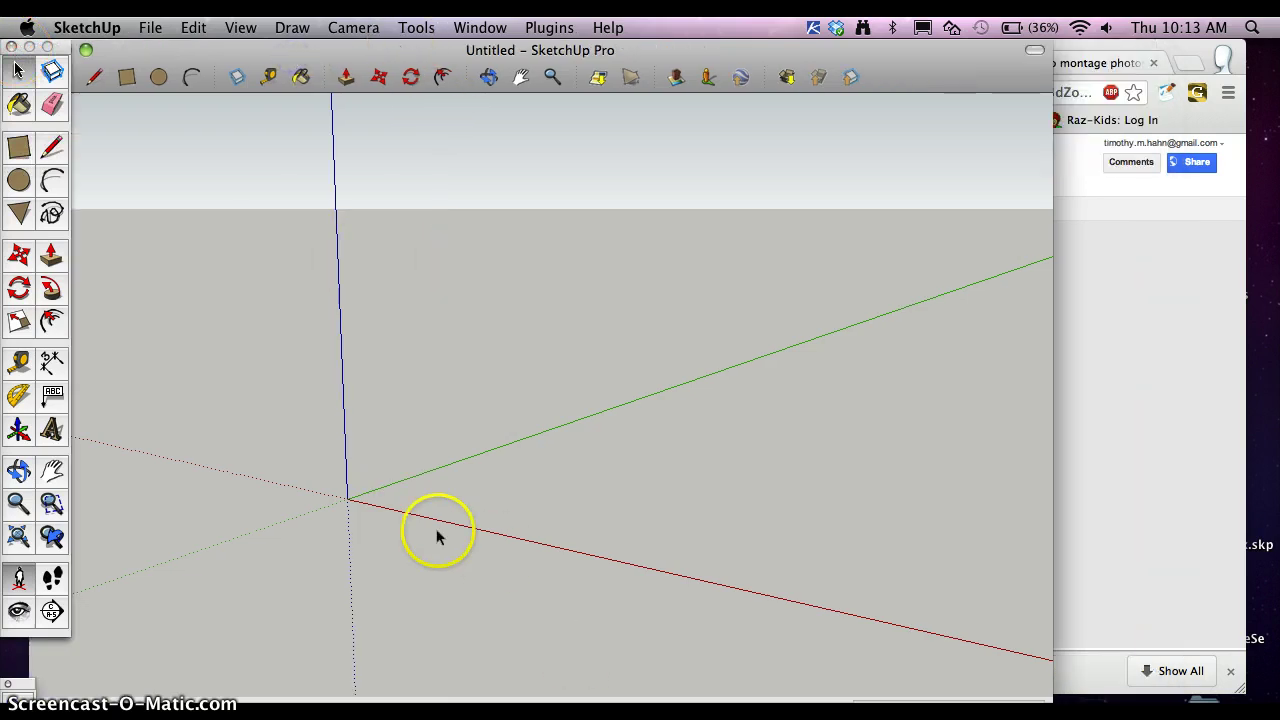
# Orbit to an angled top-down view, then bring the Google Drive floor plan forward.
pyautogui.click(18, 470)
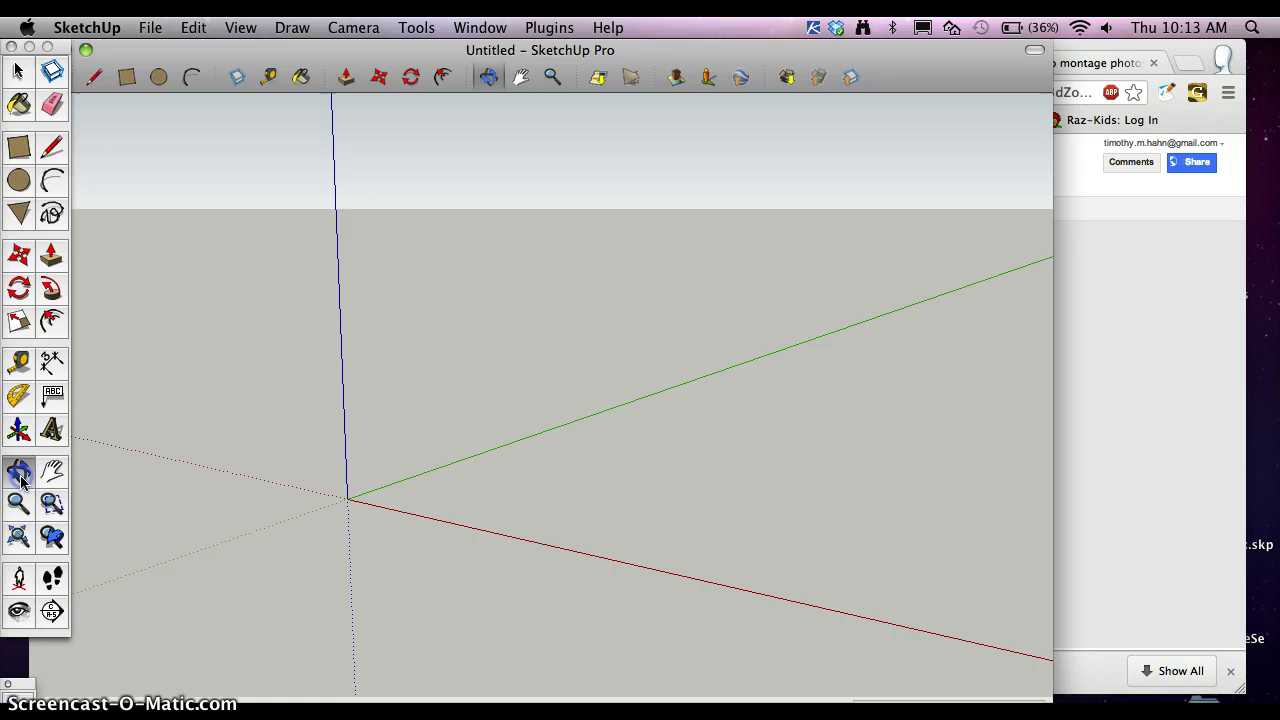
pyautogui.moveTo(324, 490); pyautogui.dragTo(414, 357)
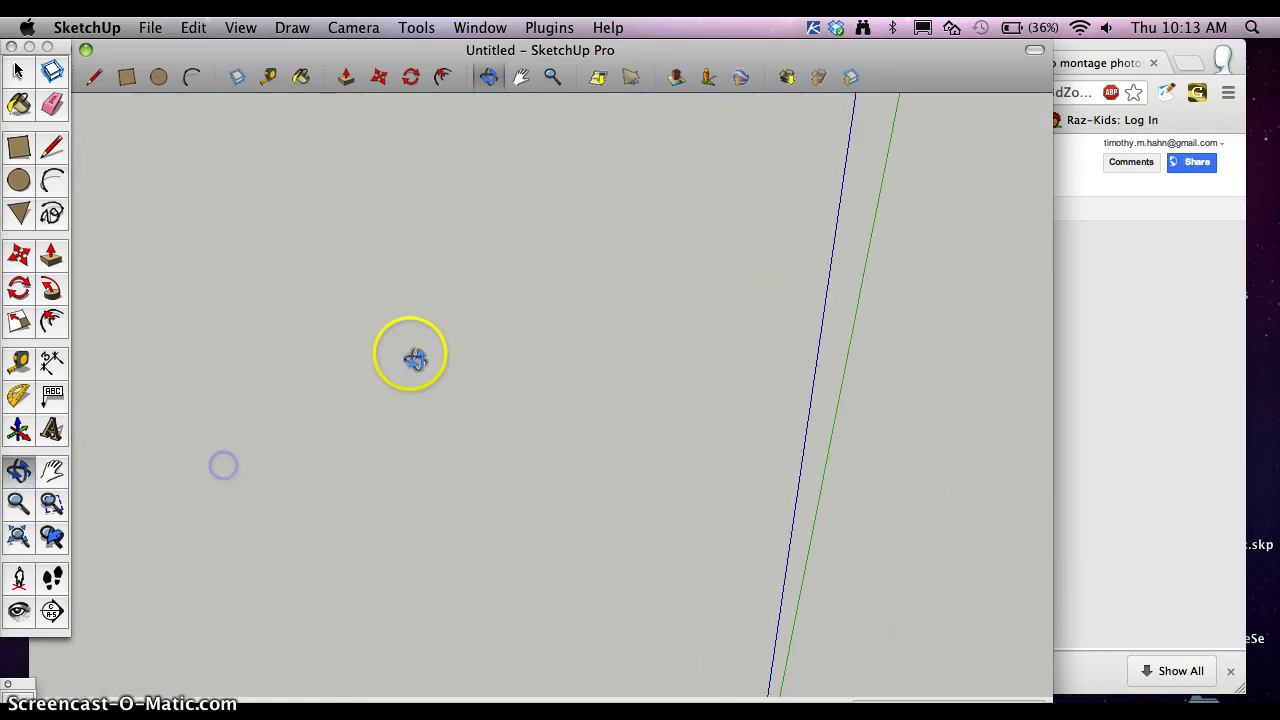
pyautogui.moveTo(414, 414); pyautogui.dragTo(656, 557)
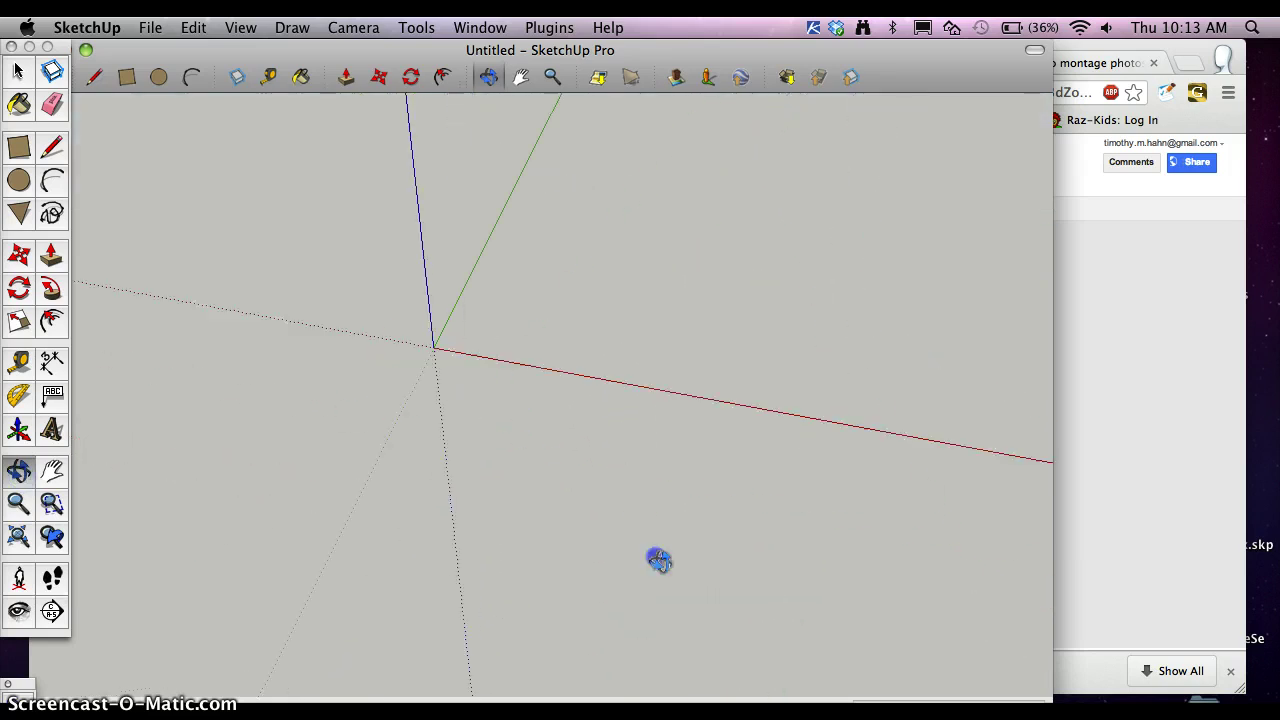
pyautogui.click(1100, 436)
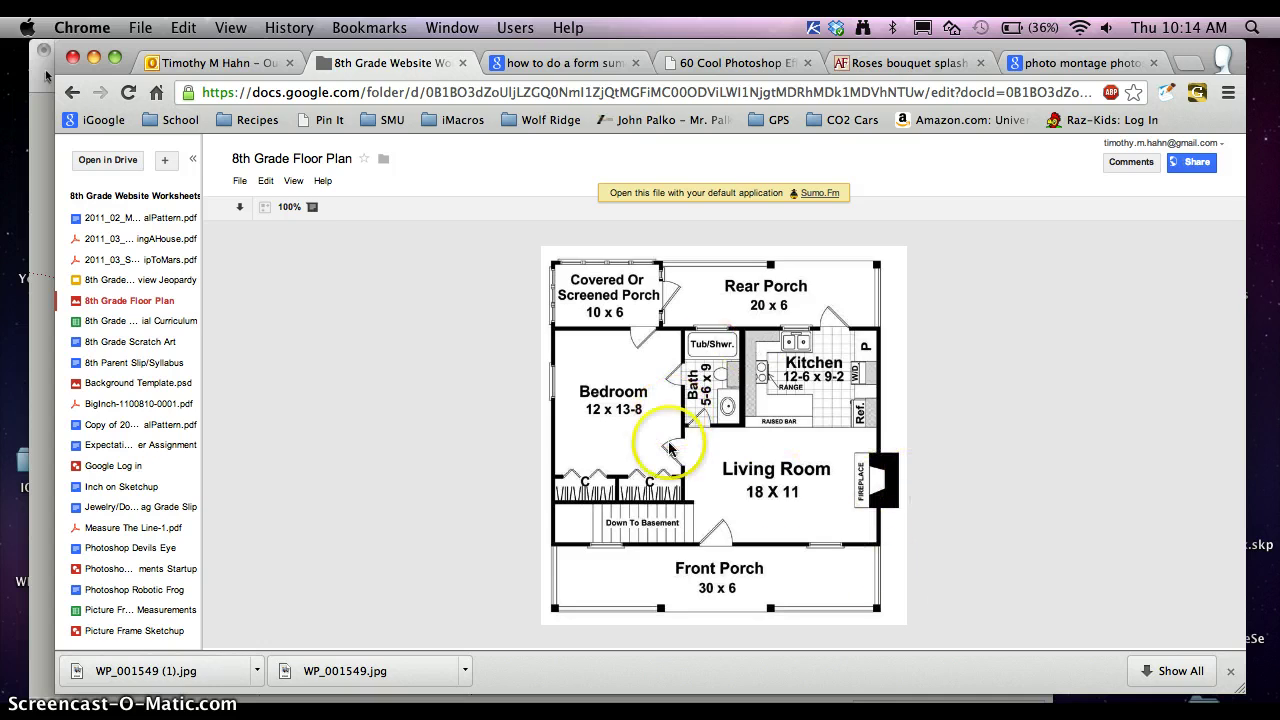
# Return to the SketchUp model after reviewing the 8th Grade Floor Plan.
pyautogui.press('super+Tab')
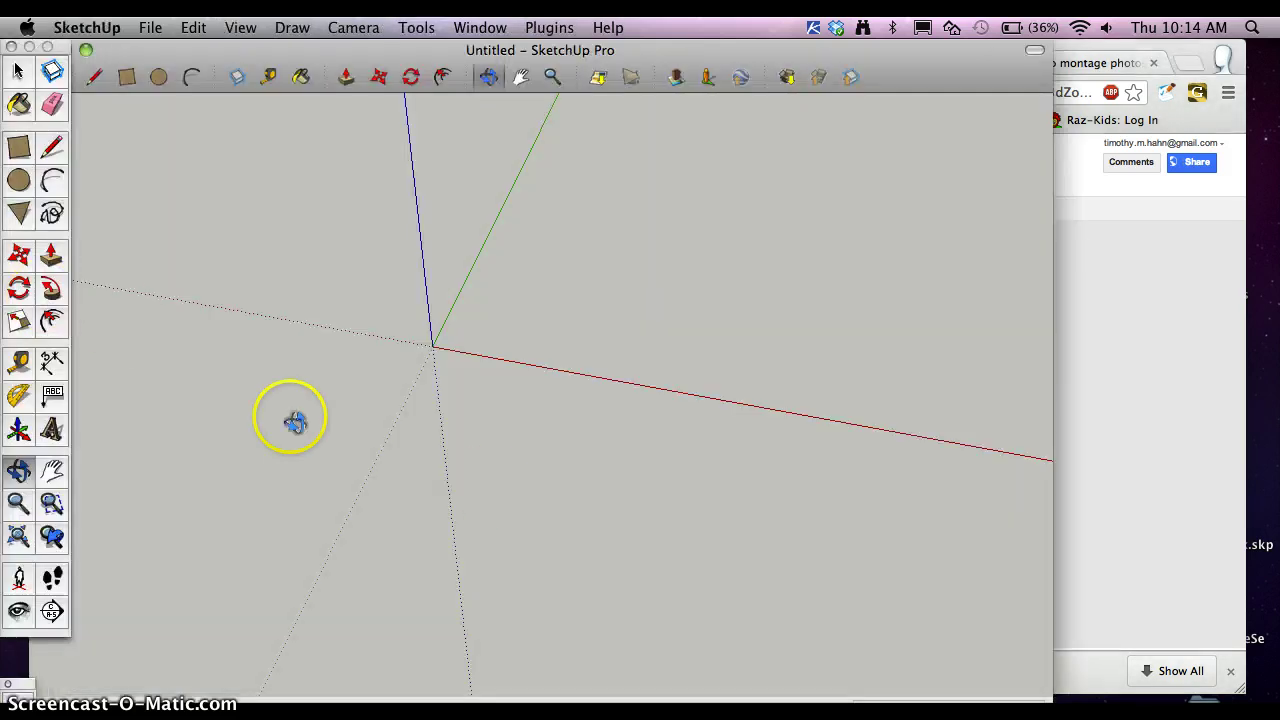
# Draw the 12' by 13' 8" bedroom rectangle starting at the axes origin.
pyautogui.click(1080, 354)
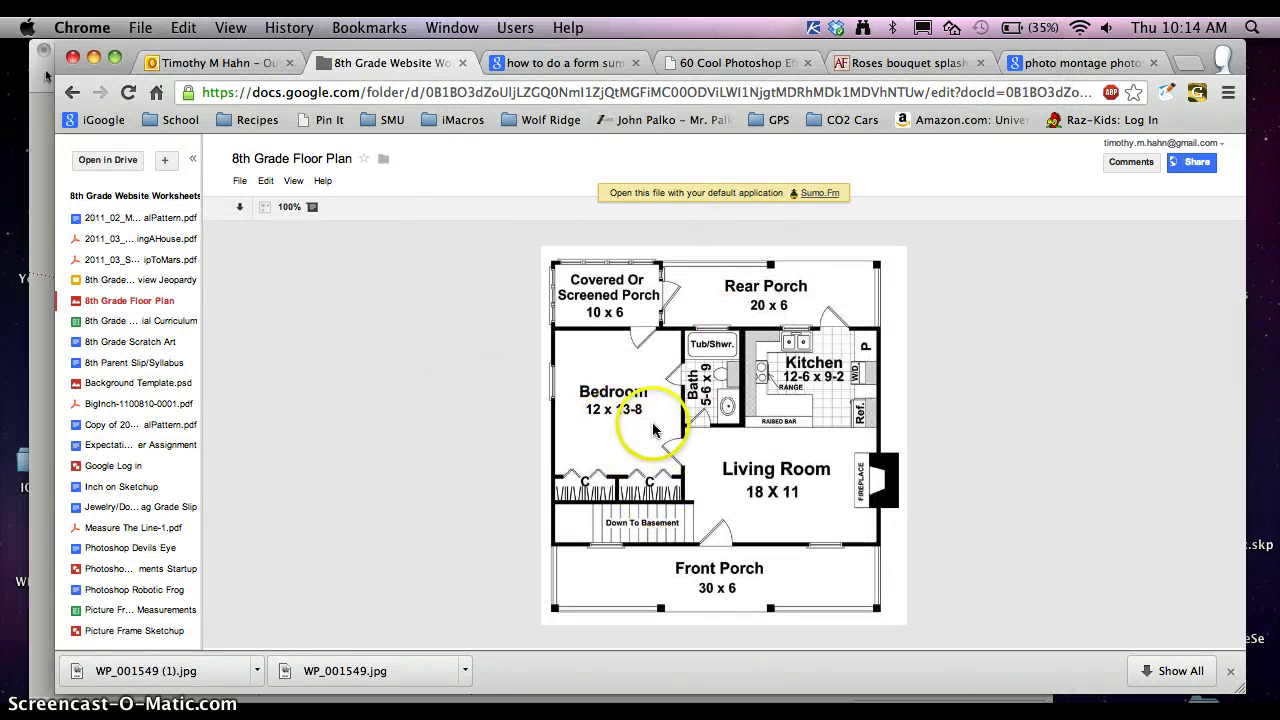
pyautogui.click(45, 75)
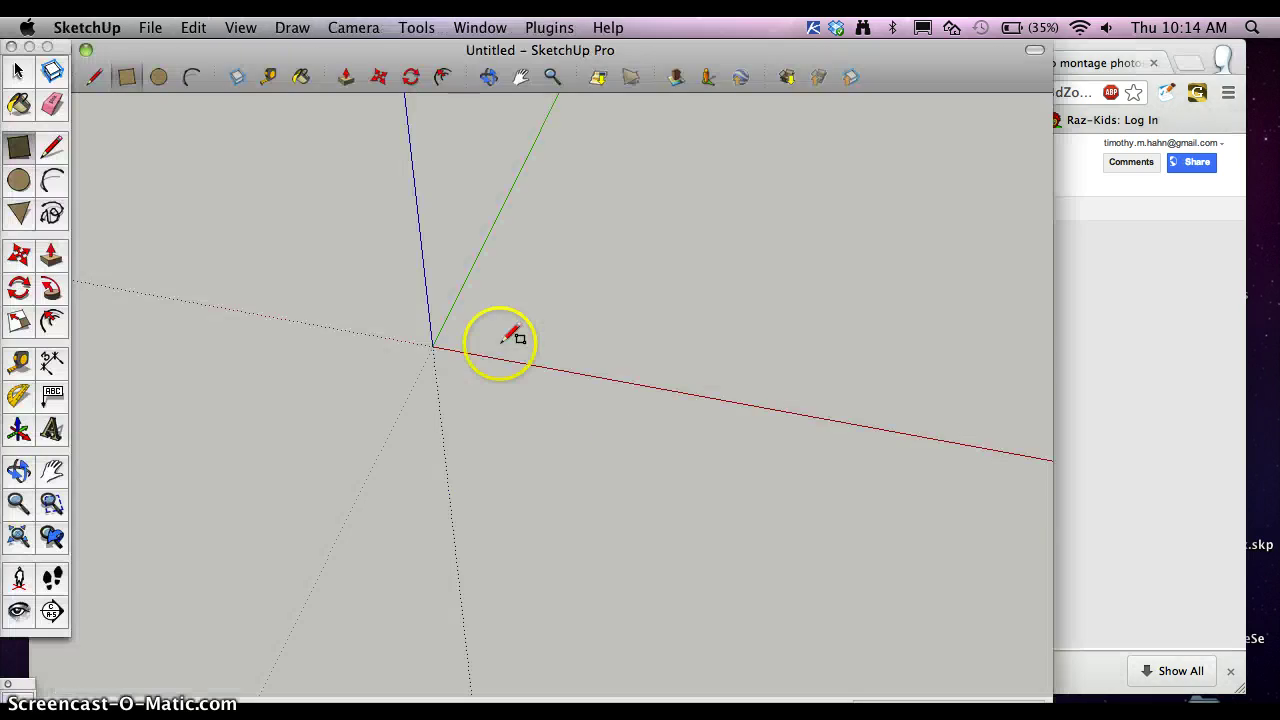
pyautogui.click(432, 346)
pyautogui.click(697, 195)
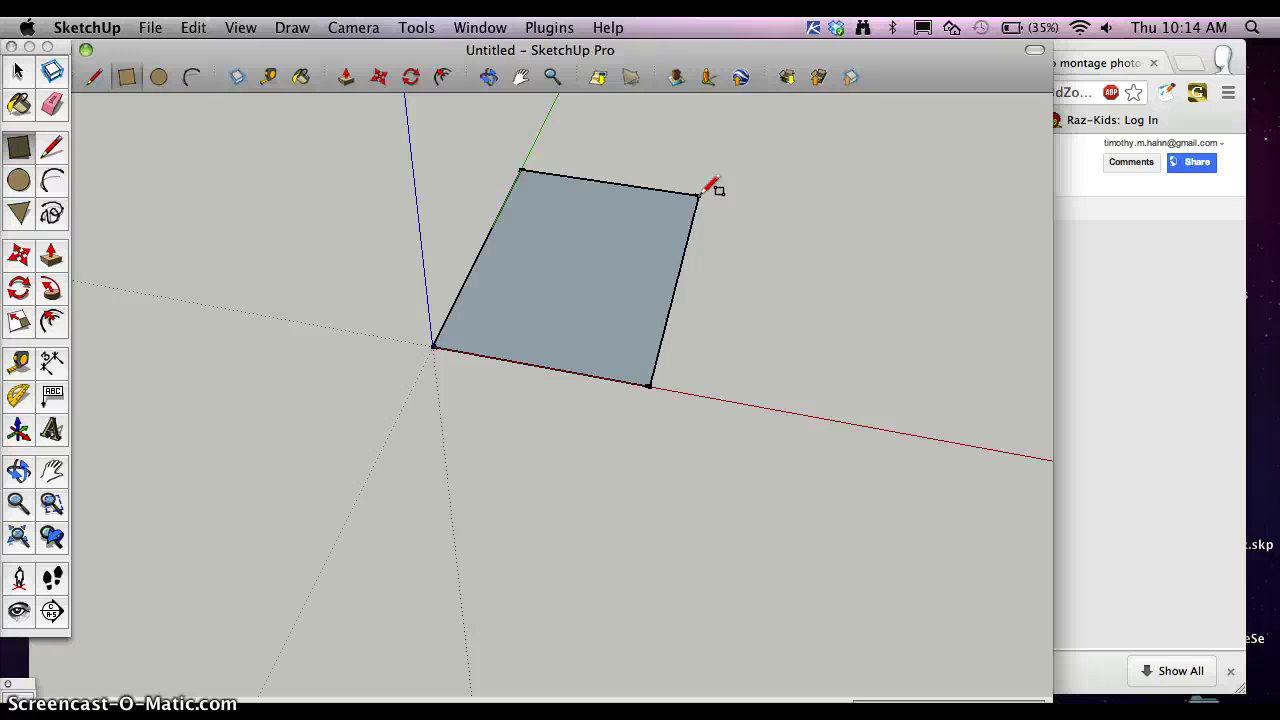
pyautogui.scroll(-5, 714, 186)
pyautogui.scroll(8, 440, 303)
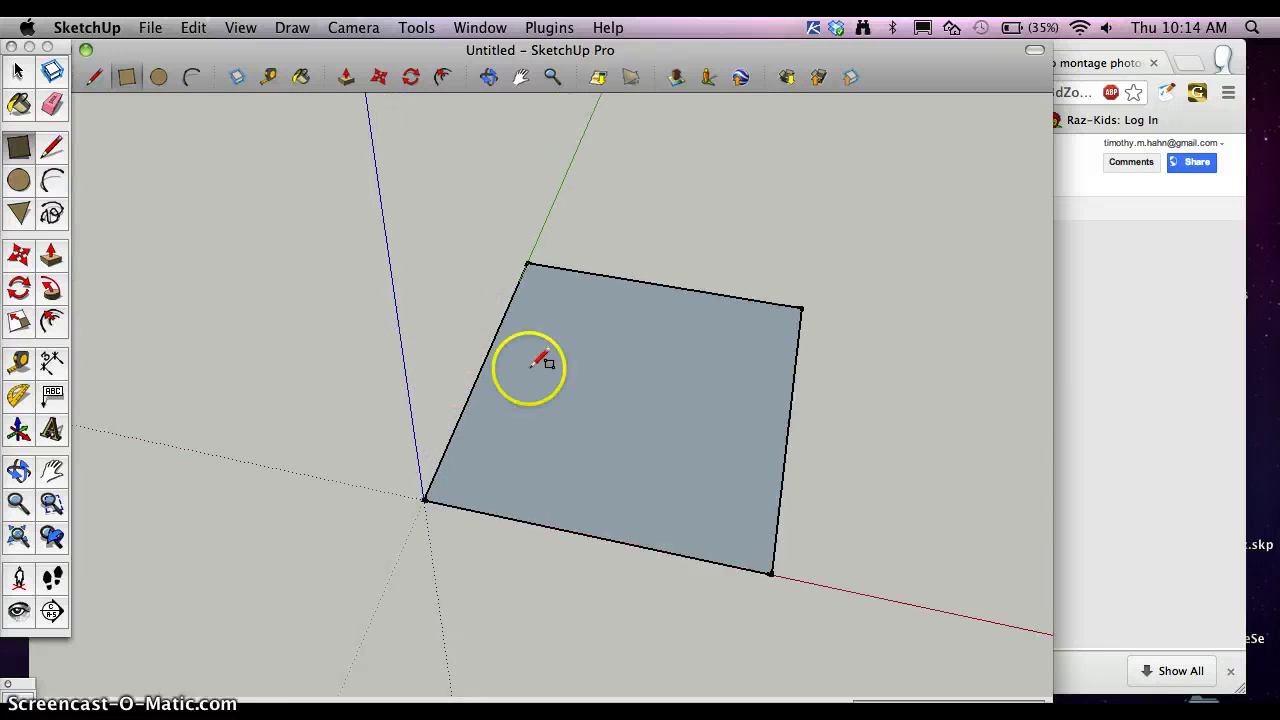
# Label the right edge to confirm its 13' 8" length, then remove the dimension labels.
pyautogui.click(52, 363)
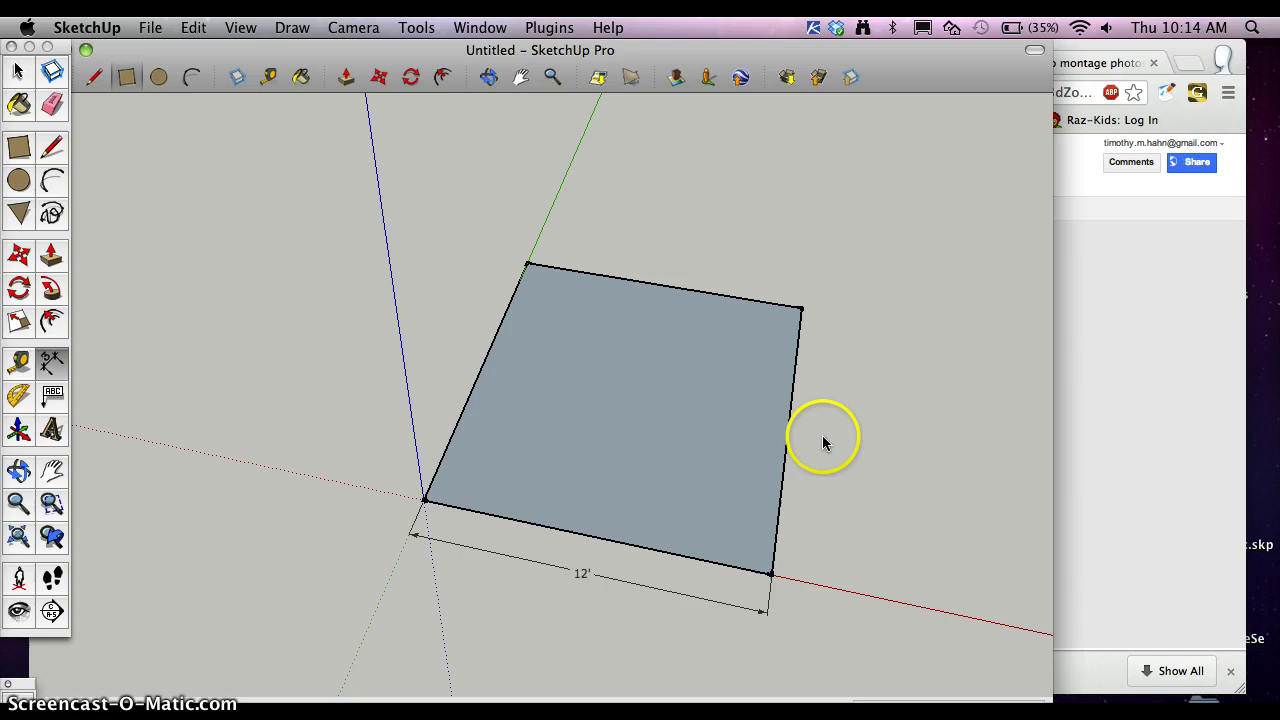
pyautogui.click(794, 409)
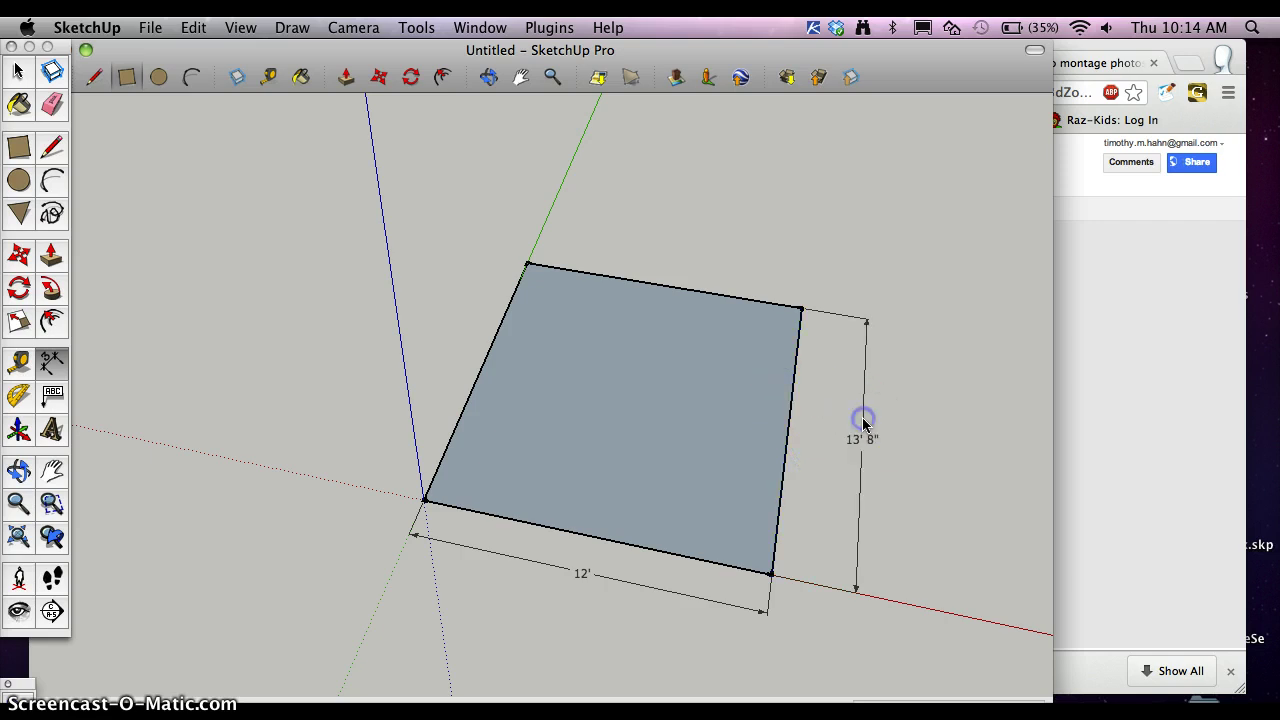
pyautogui.click(52, 103)
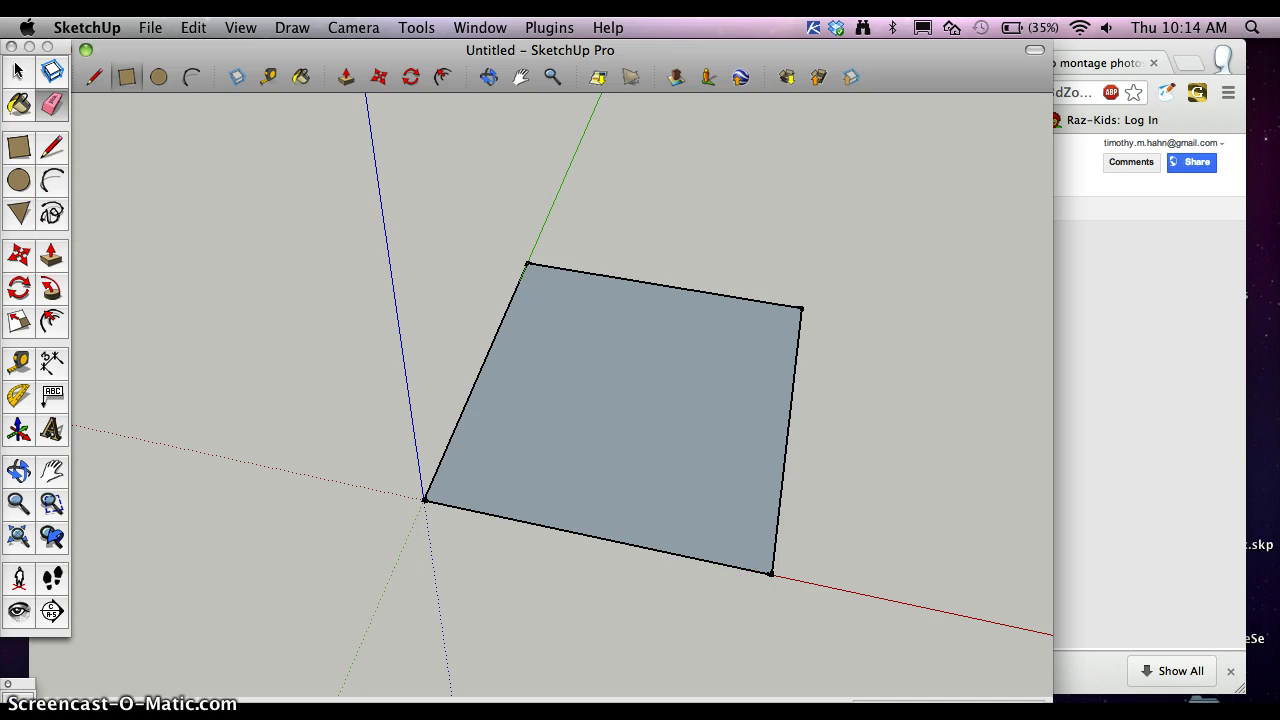
# Make the bedroom rectangle's face into a group.
pyautogui.click(16, 69)
pyautogui.click(658, 441)
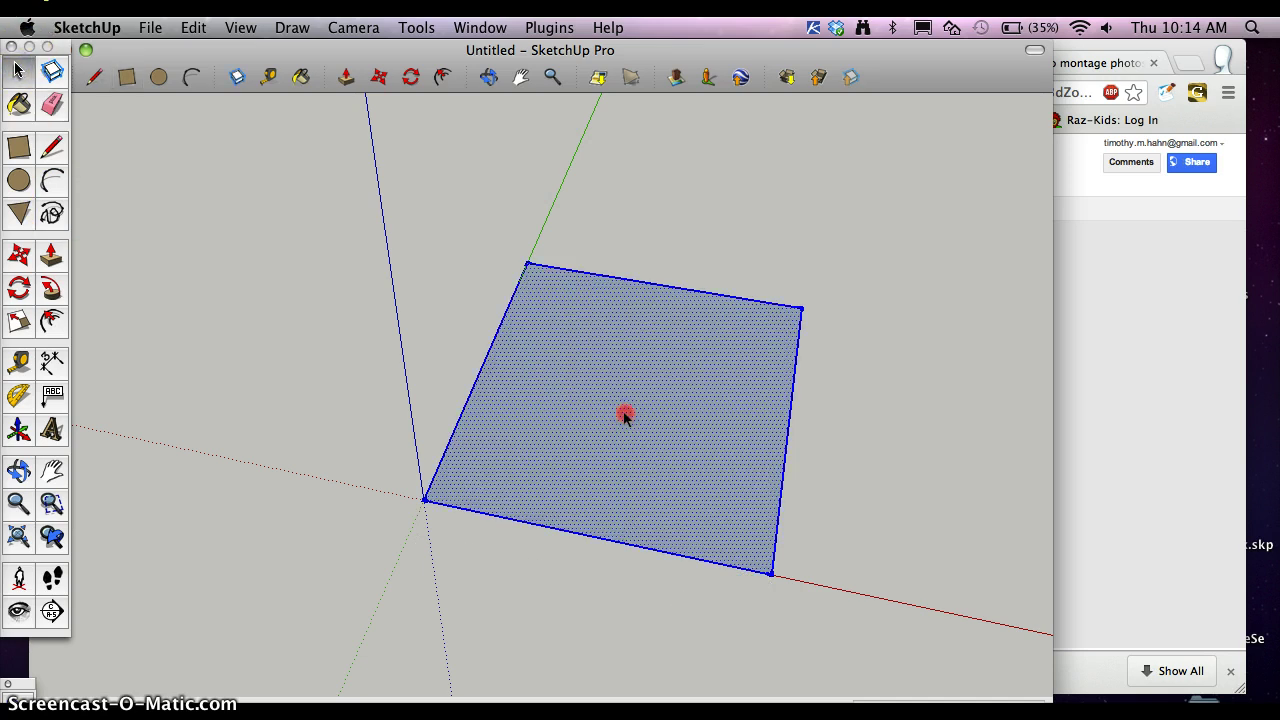
pyautogui.rightClick(623, 411)
pyautogui.click(700, 567)
# Move the bedroom group slightly off the origin and check the floor plan sizes.
pyautogui.click(19, 252)
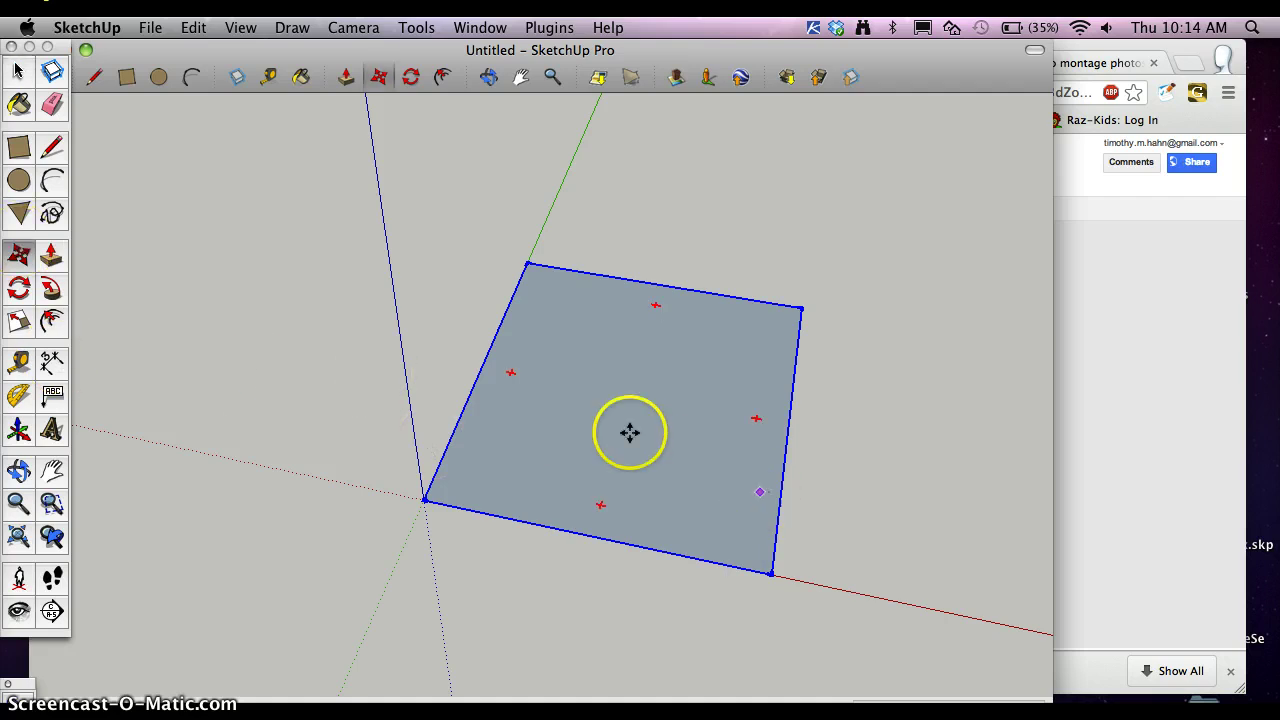
pyautogui.moveTo(583, 393); pyautogui.dragTo(656, 348)
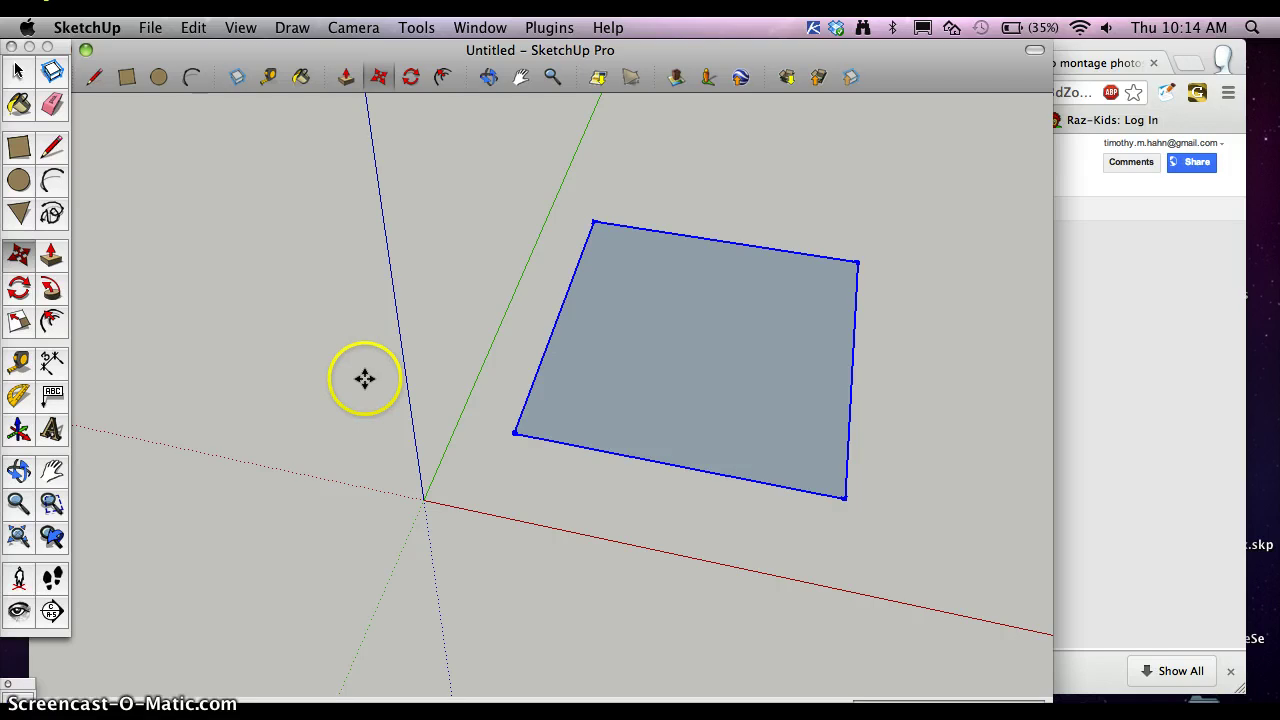
pyautogui.click(1120, 450)
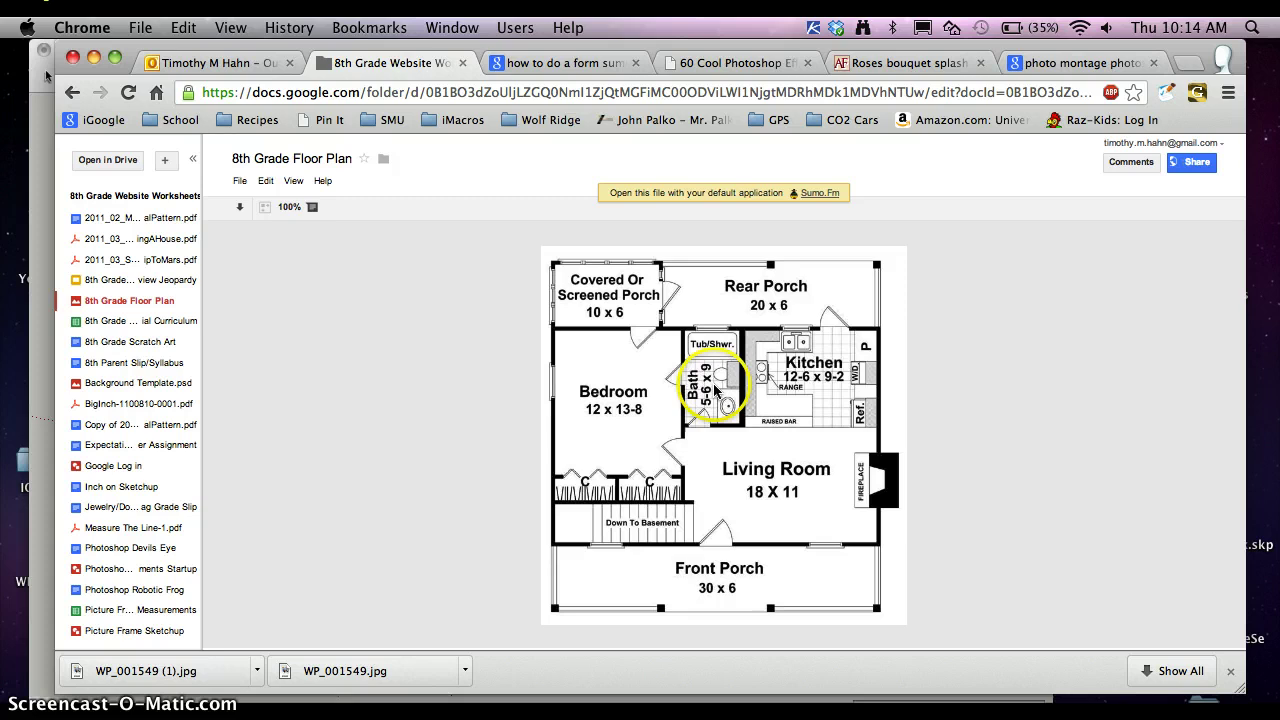
pyautogui.click(15, 330)
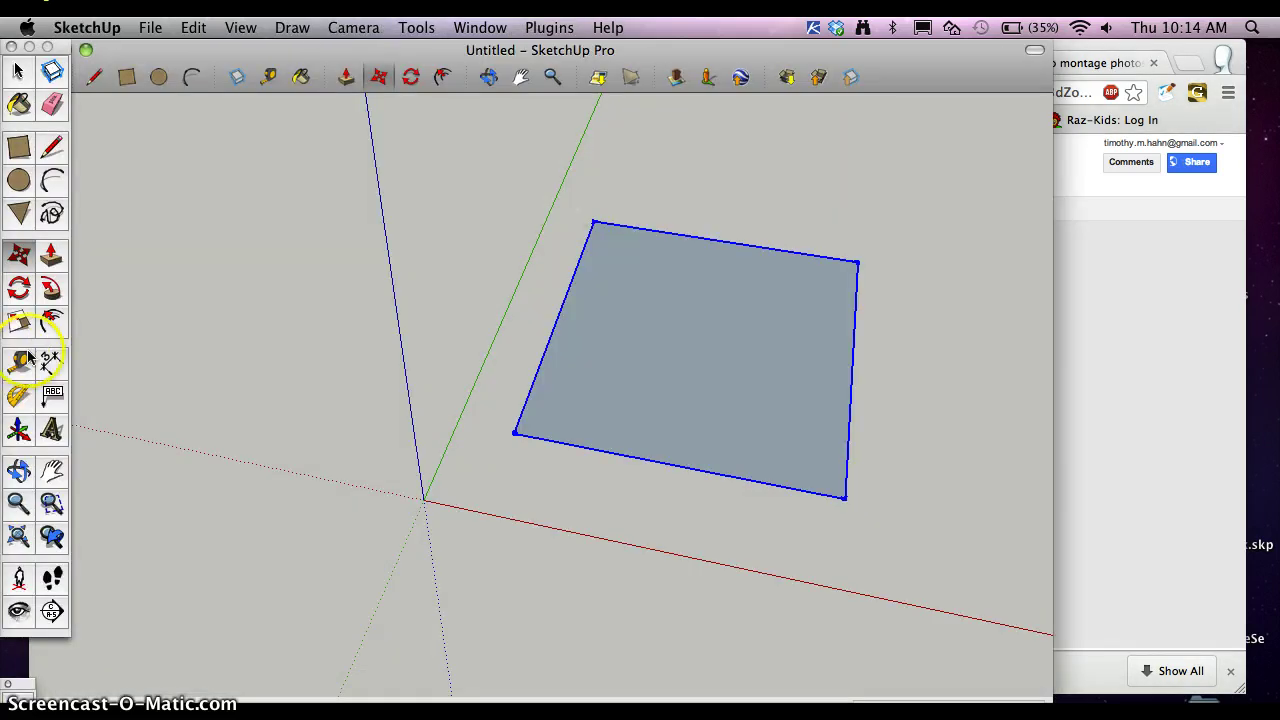
# Draw a smaller rectangle with exact dimensions and make it a group.
pyautogui.click(12, 148)
pyautogui.click(278, 413)
pyautogui.click(452, 276)
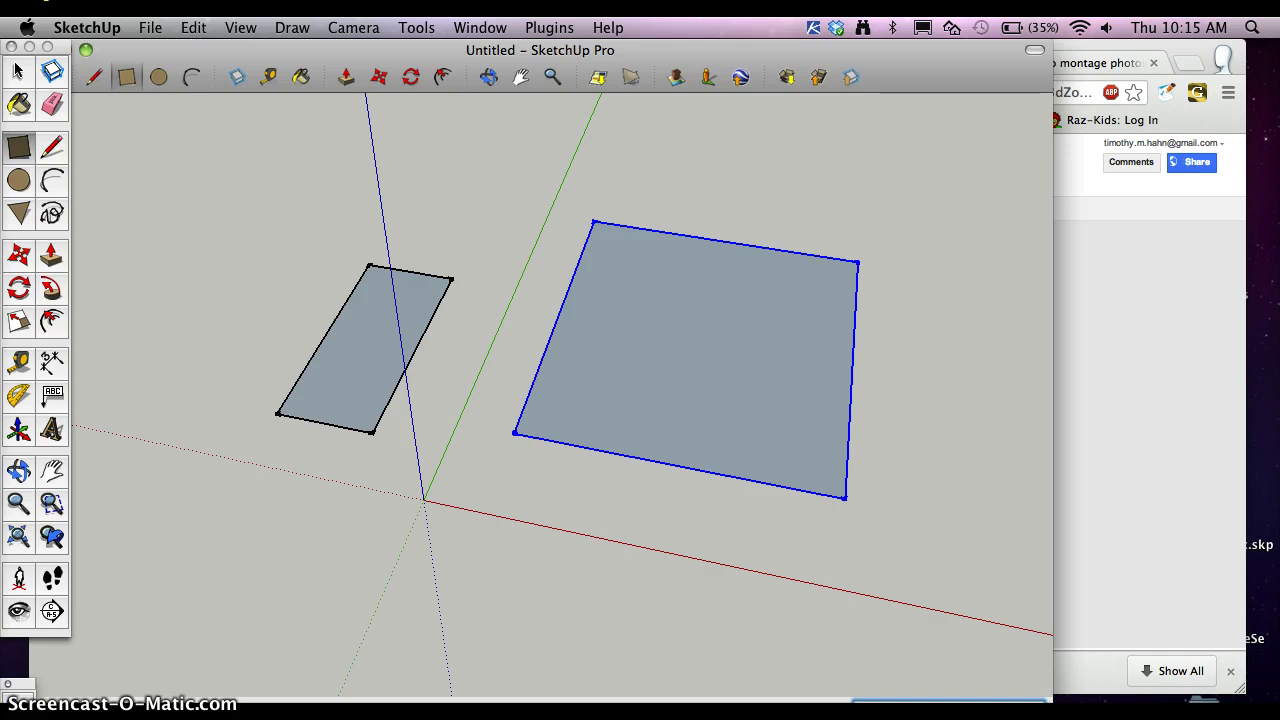
pyautogui.press('Return')
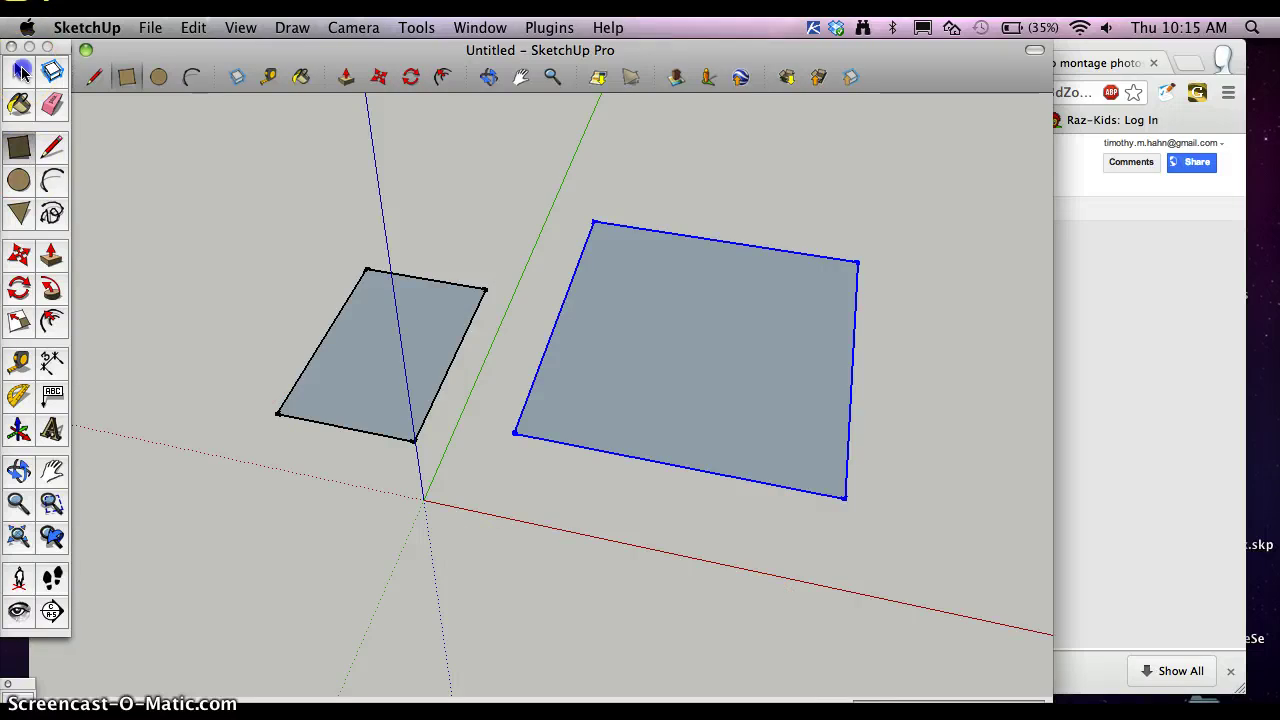
pyautogui.click(22, 70)
pyautogui.click(386, 318)
pyautogui.rightClick(373, 324)
pyautogui.moveTo(455, 428)
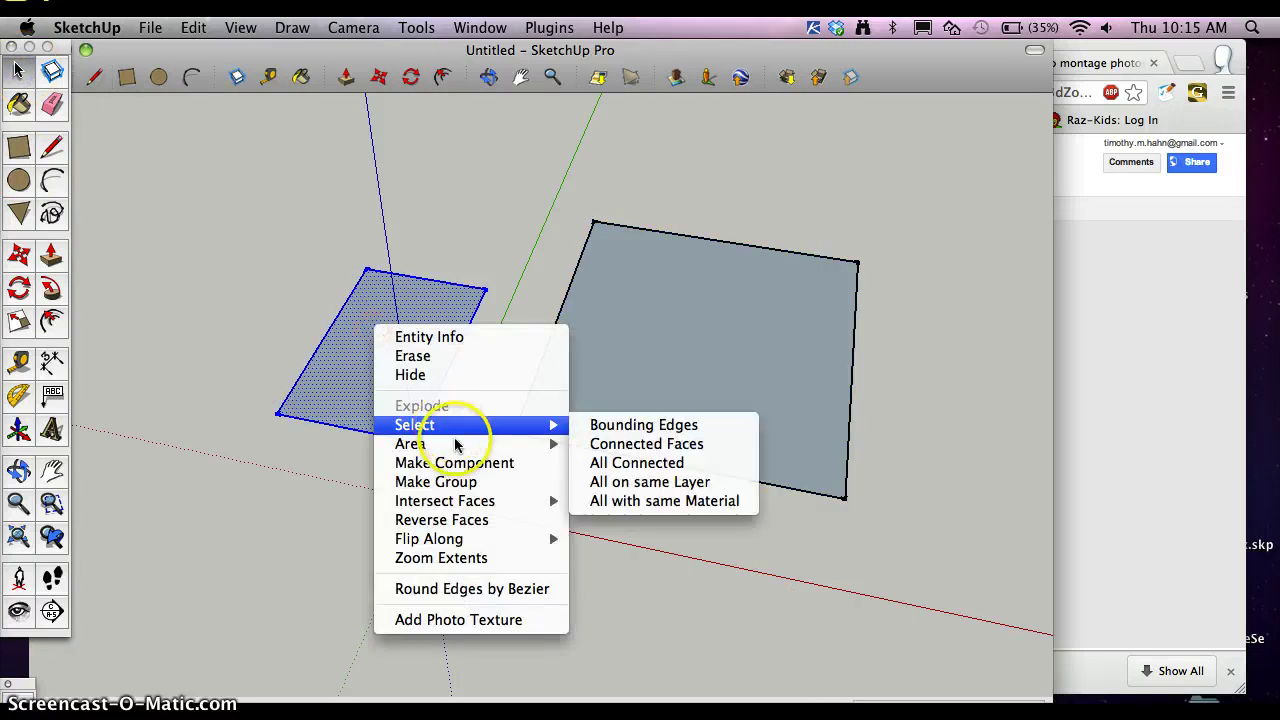
pyautogui.click(460, 482)
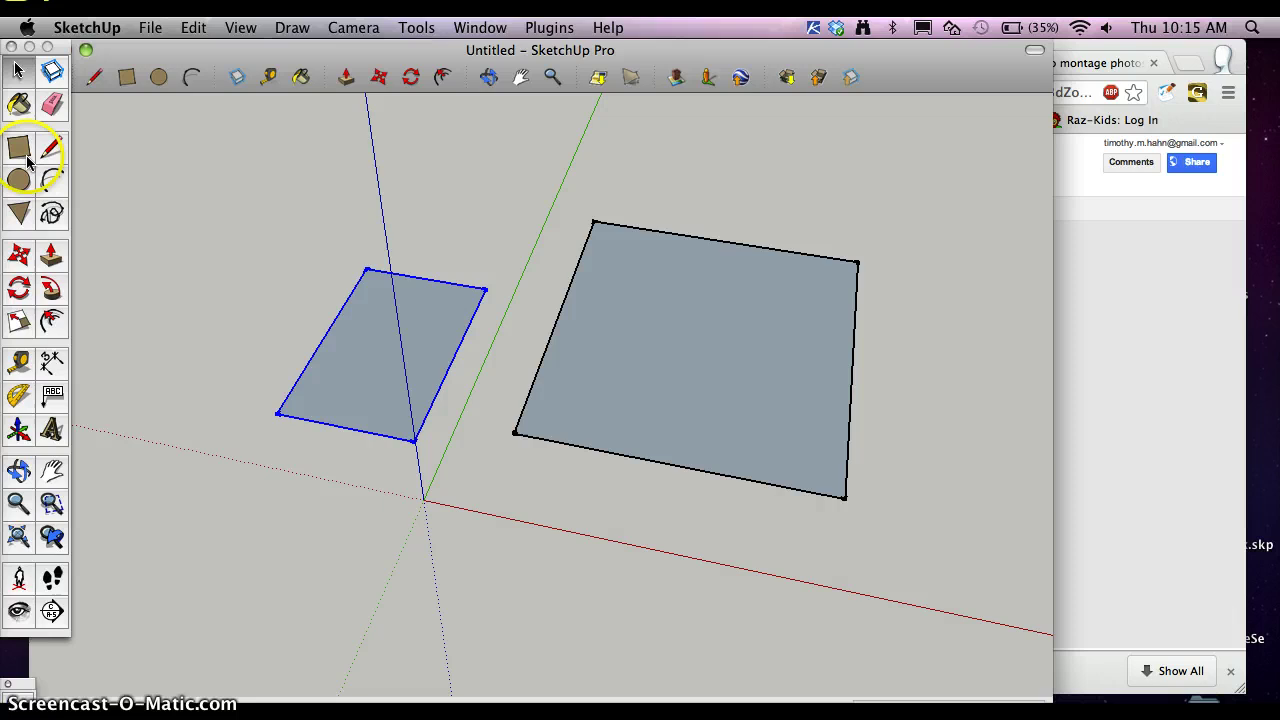
# Snap the new group onto the bedroom's top-right corner and bring the floor plan forward.
pyautogui.click(18, 258)
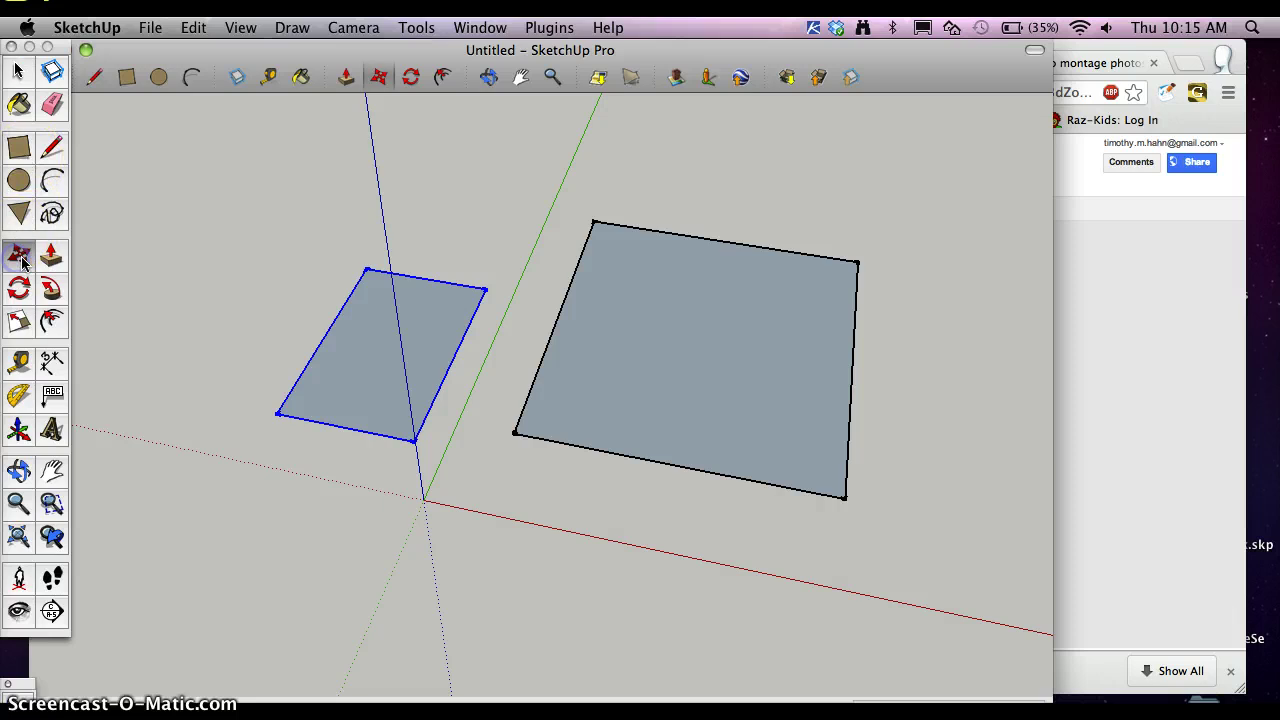
pyautogui.click(366, 269)
pyautogui.click(856, 264)
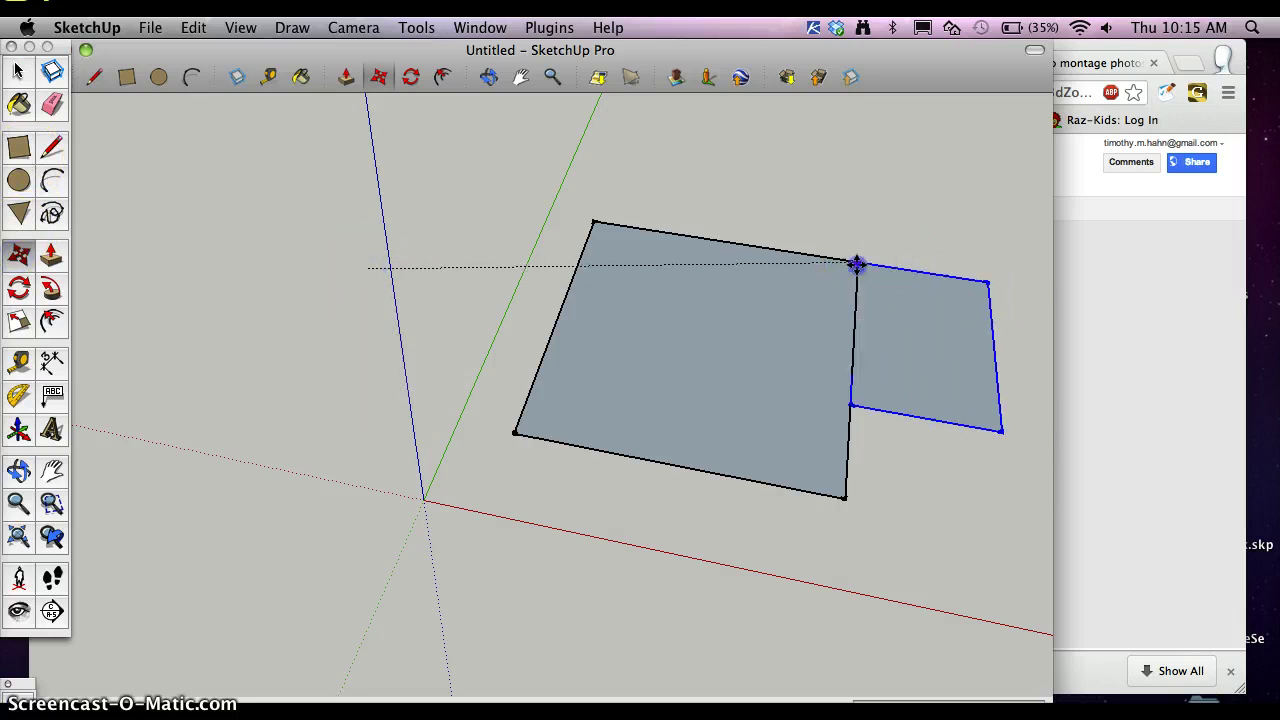
pyautogui.scroll(-3, 516, 307)
pyautogui.scroll(2, 840, 354)
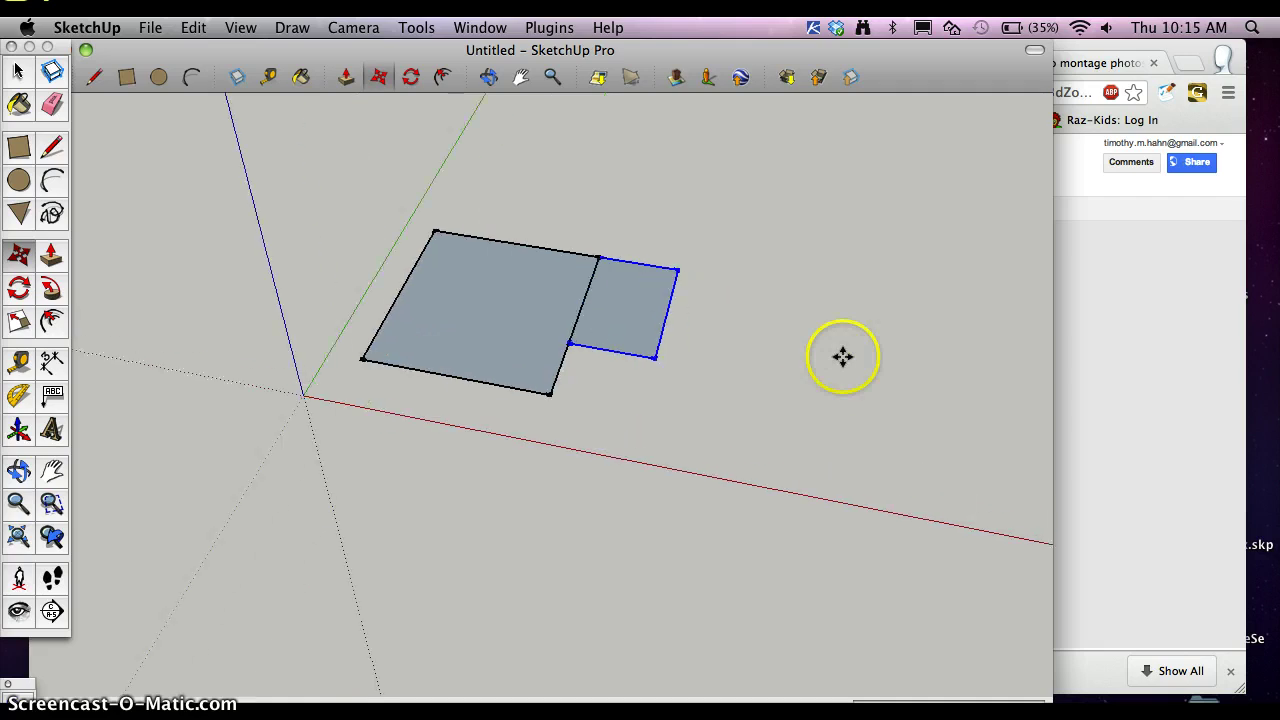
pyautogui.scroll(3, 463, 286)
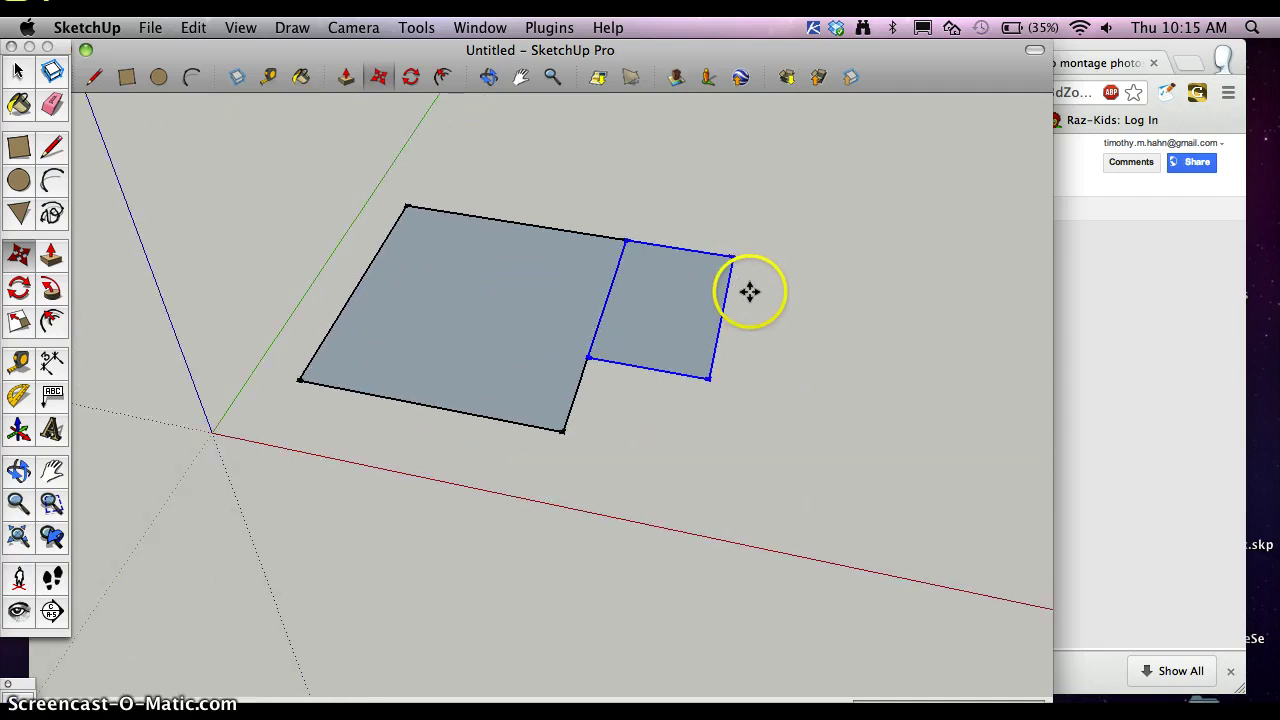
pyautogui.click(1214, 446)
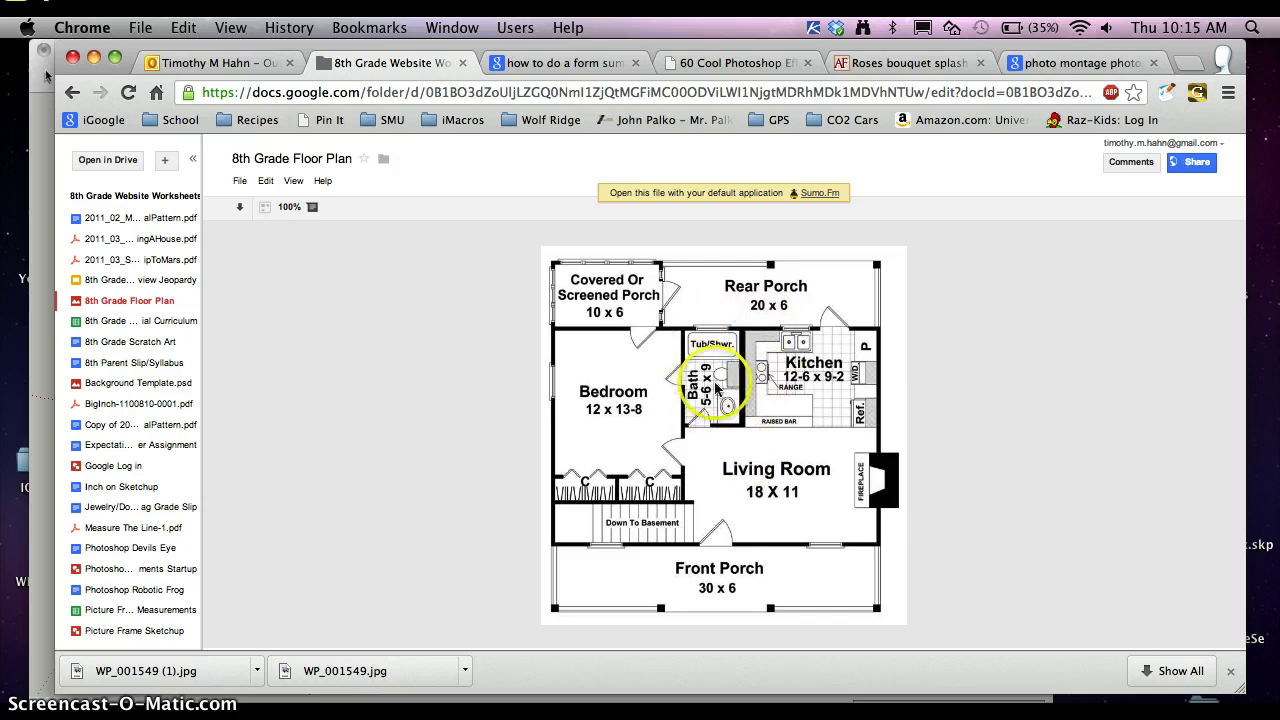
# Draw a third rectangle right of the floor shape with exact dimensions.
pyautogui.click(40, 290)
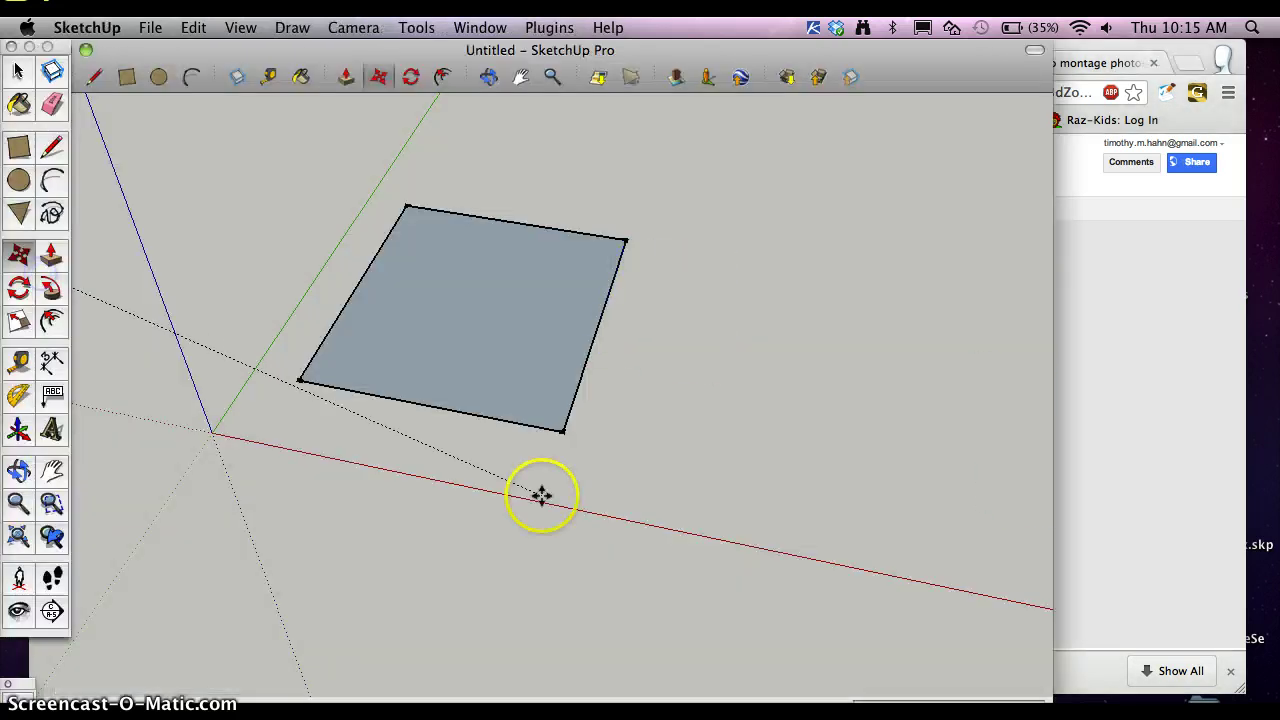
pyautogui.click(332, 367)
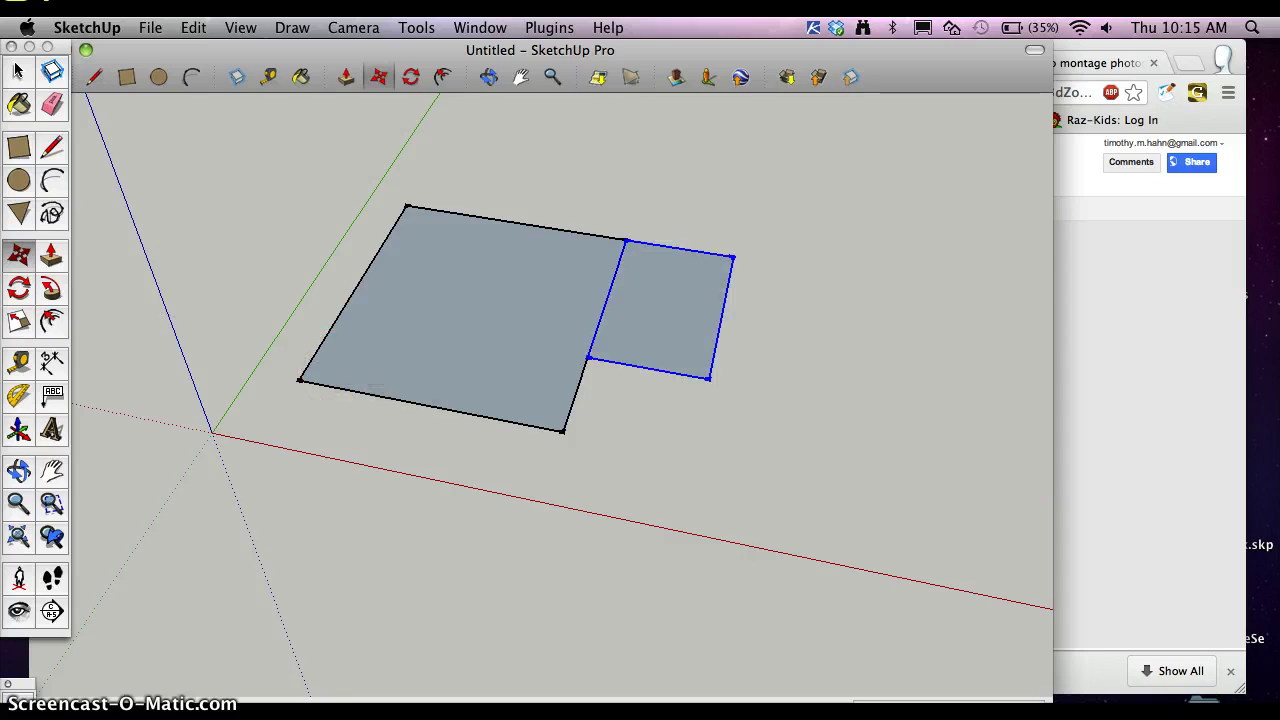
pyautogui.click(18, 148)
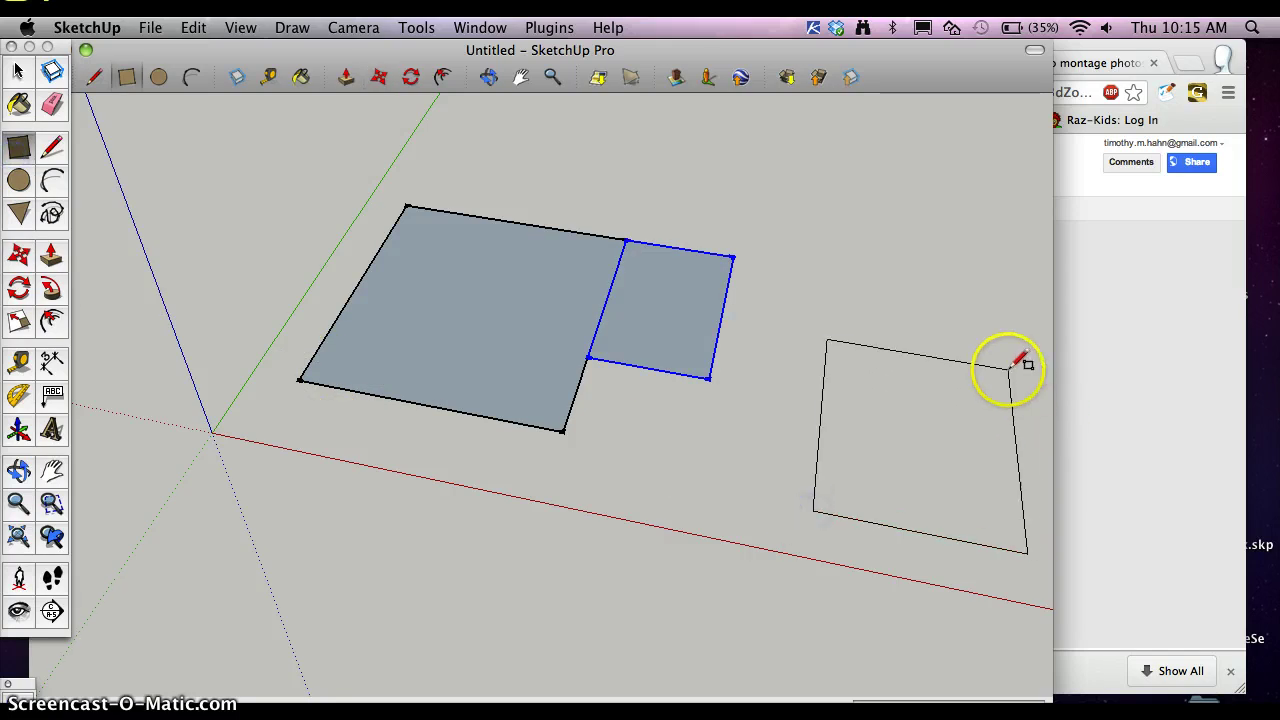
pyautogui.click(1010, 367)
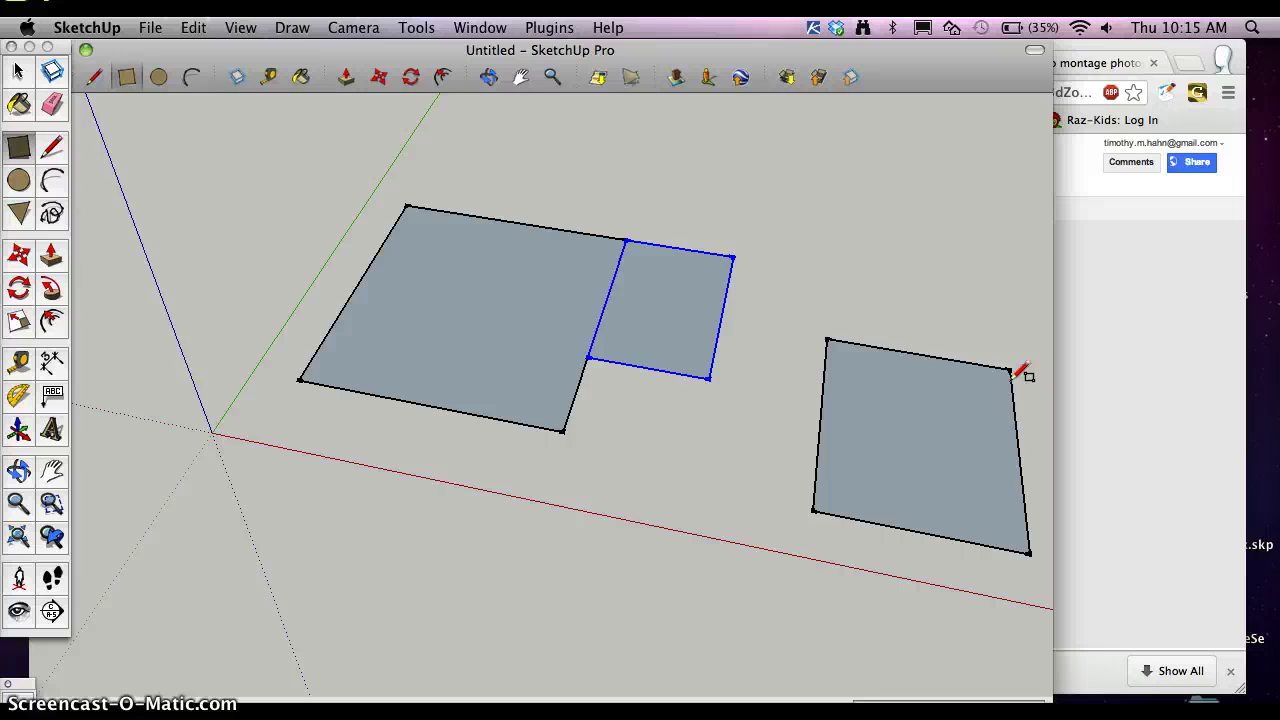
pyautogui.press('Return')
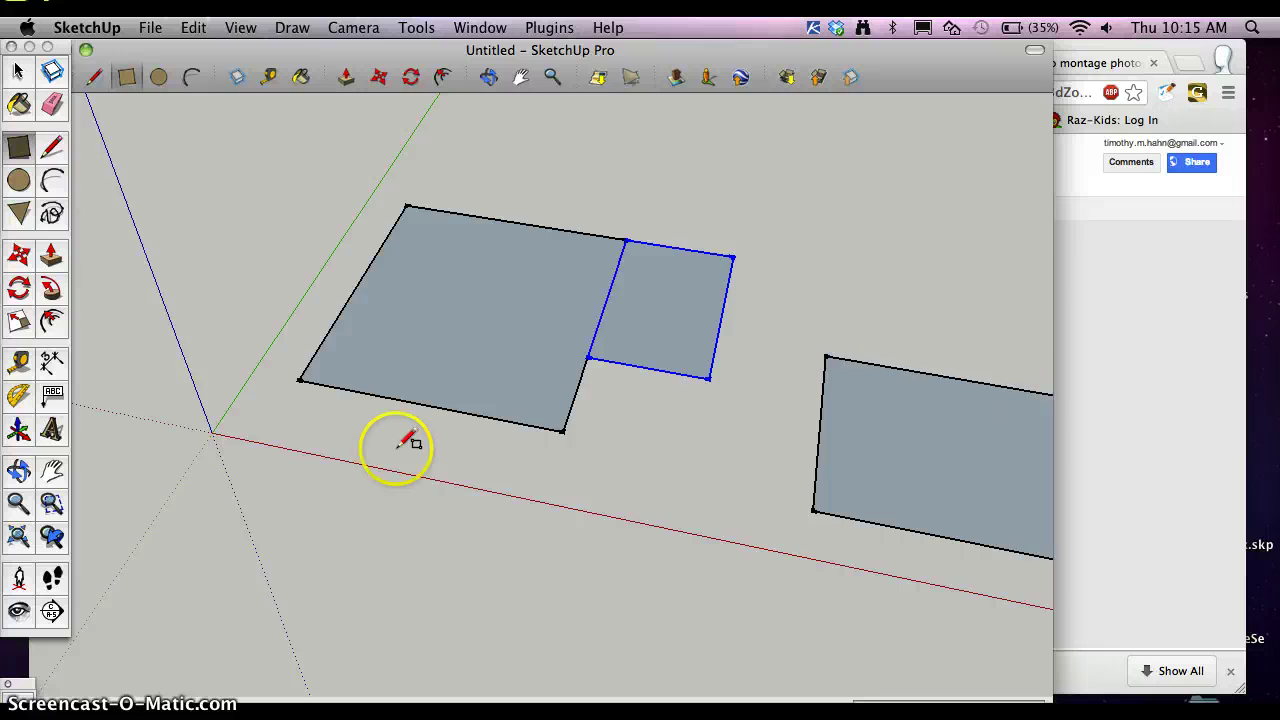
pyautogui.scroll(-3, 400, 443)
# Undo a mistaken move, then make the right rectangle a group.
pyautogui.click(19, 259)
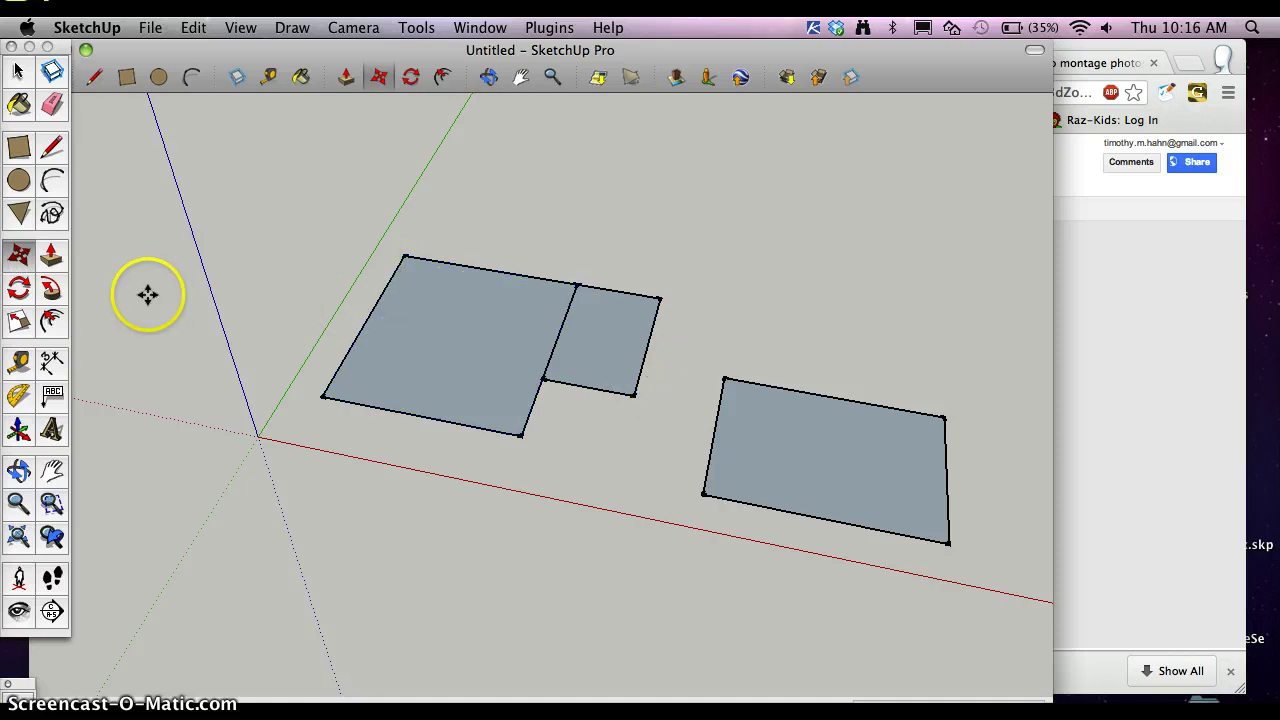
pyautogui.click(740, 379)
pyautogui.click(680, 317)
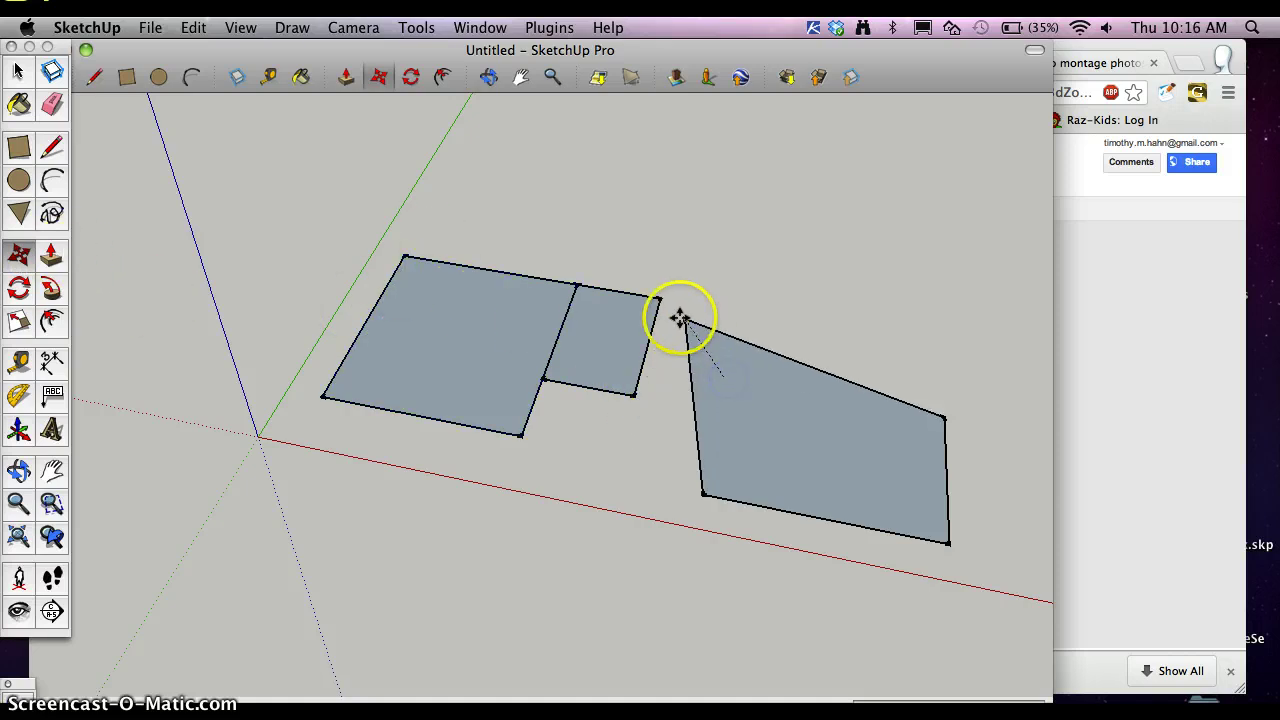
pyautogui.hotkey('ctrl', 'z')
pyautogui.click(50, 145)
pyautogui.click(22, 74)
pyautogui.click(783, 528)
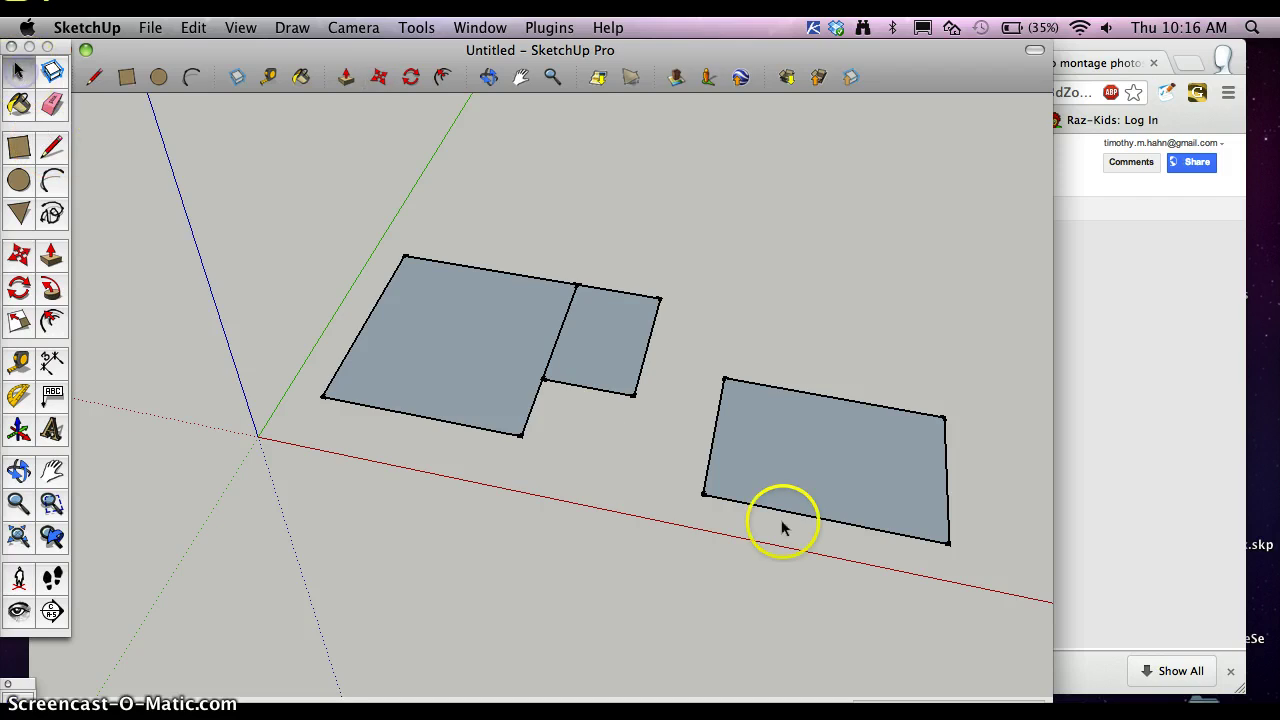
pyautogui.rightClick(775, 449)
pyautogui.click(840, 566)
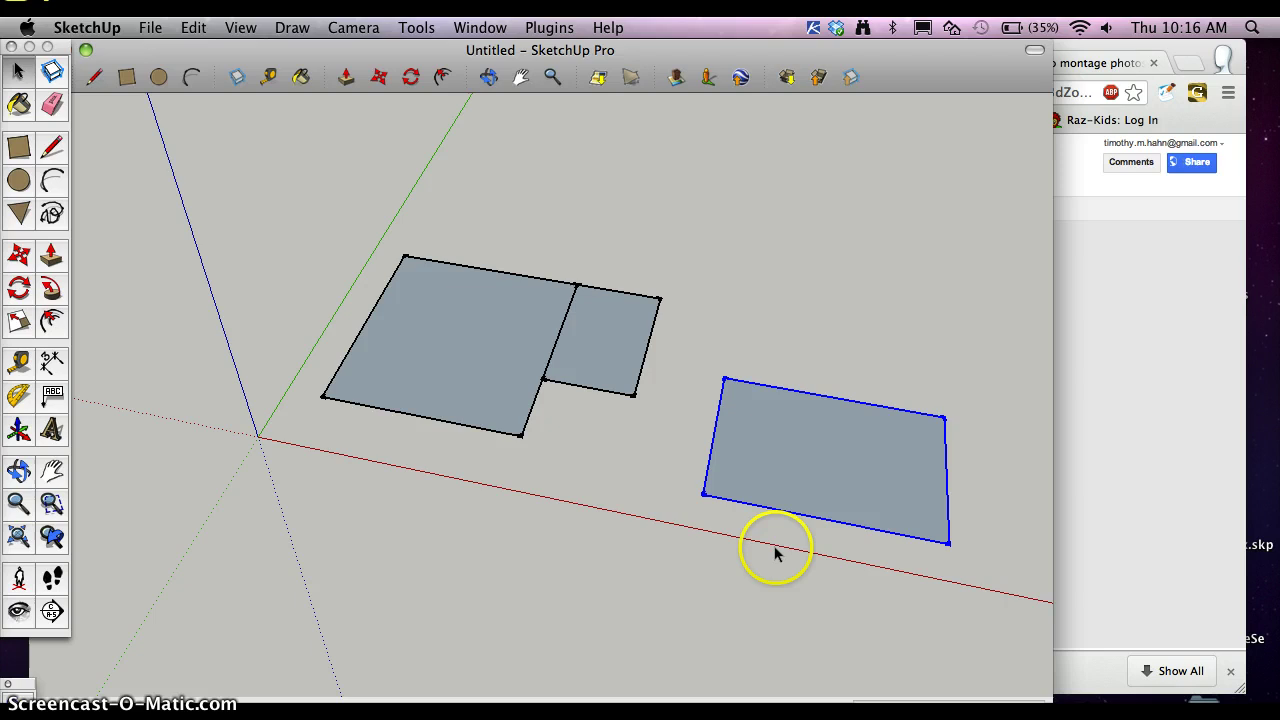
# Snap the right rectangle group against the room shapes and check the floor plan.
pyautogui.click(818, 325)
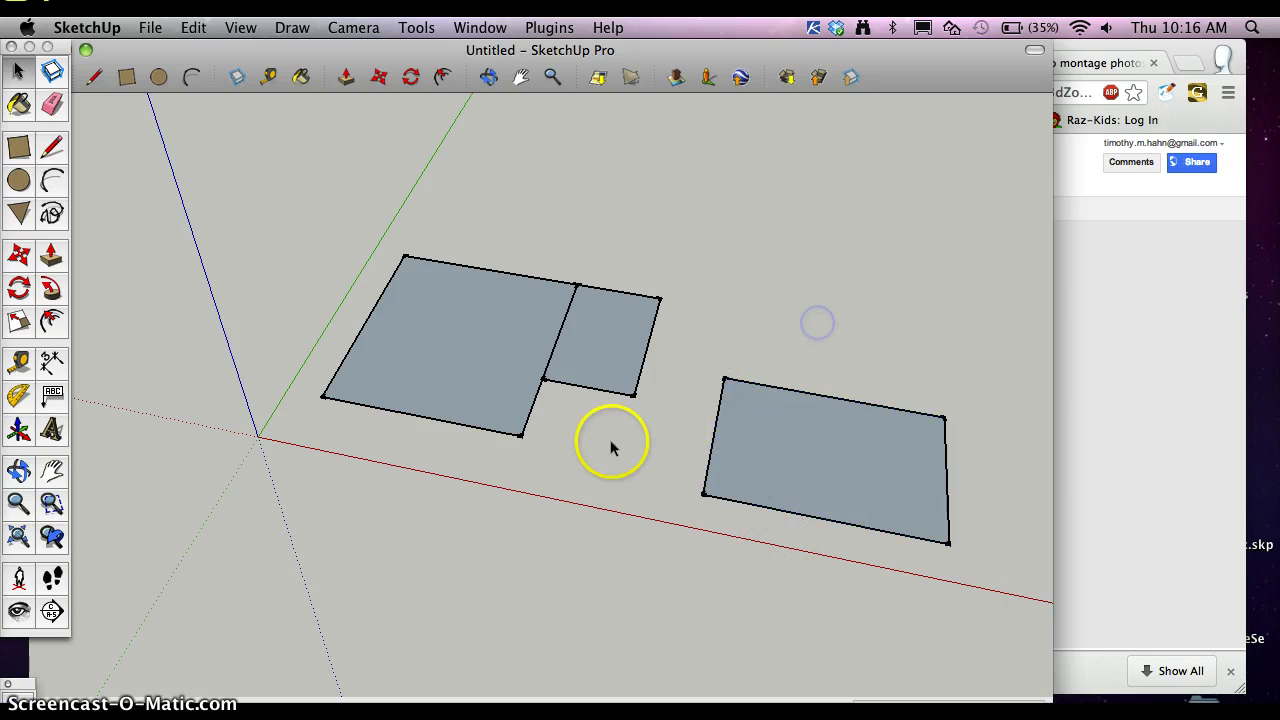
pyautogui.click(19, 258)
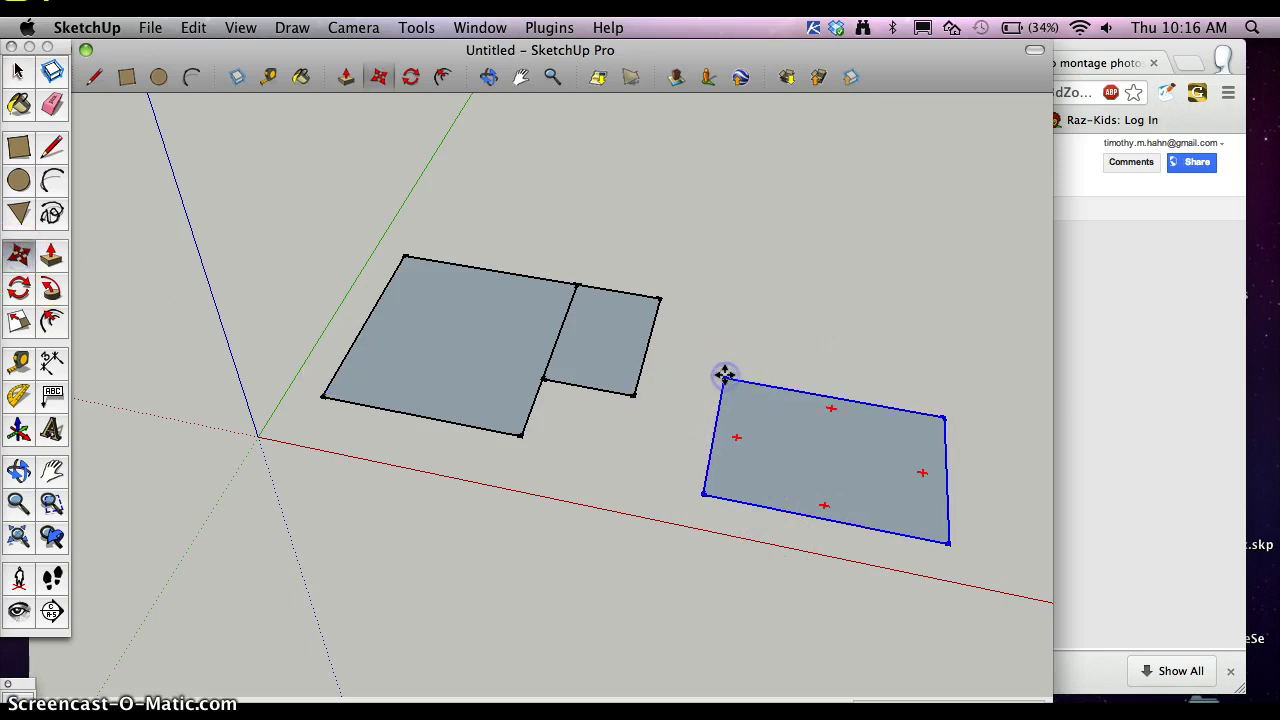
pyautogui.moveTo(724, 375); pyautogui.dragTo(660, 297)
pyautogui.scroll(-2, 455, 343)
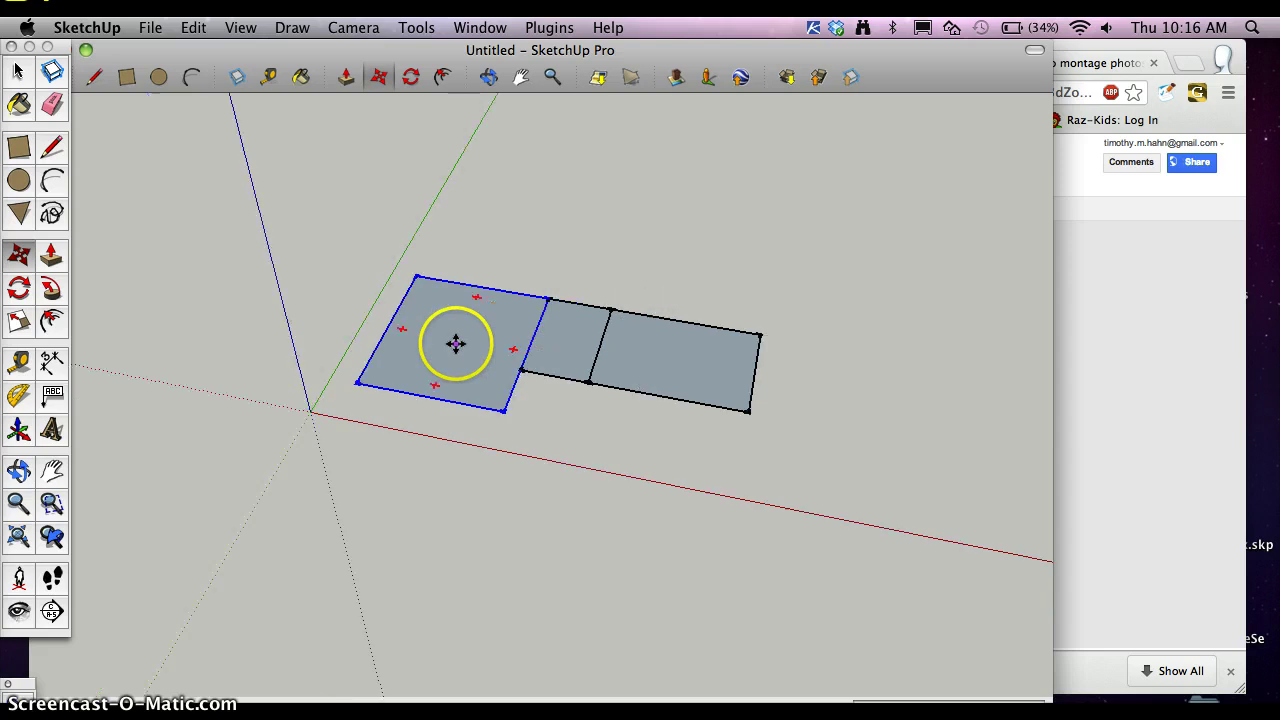
pyautogui.scroll(-2, 455, 343)
pyautogui.click(1190, 462)
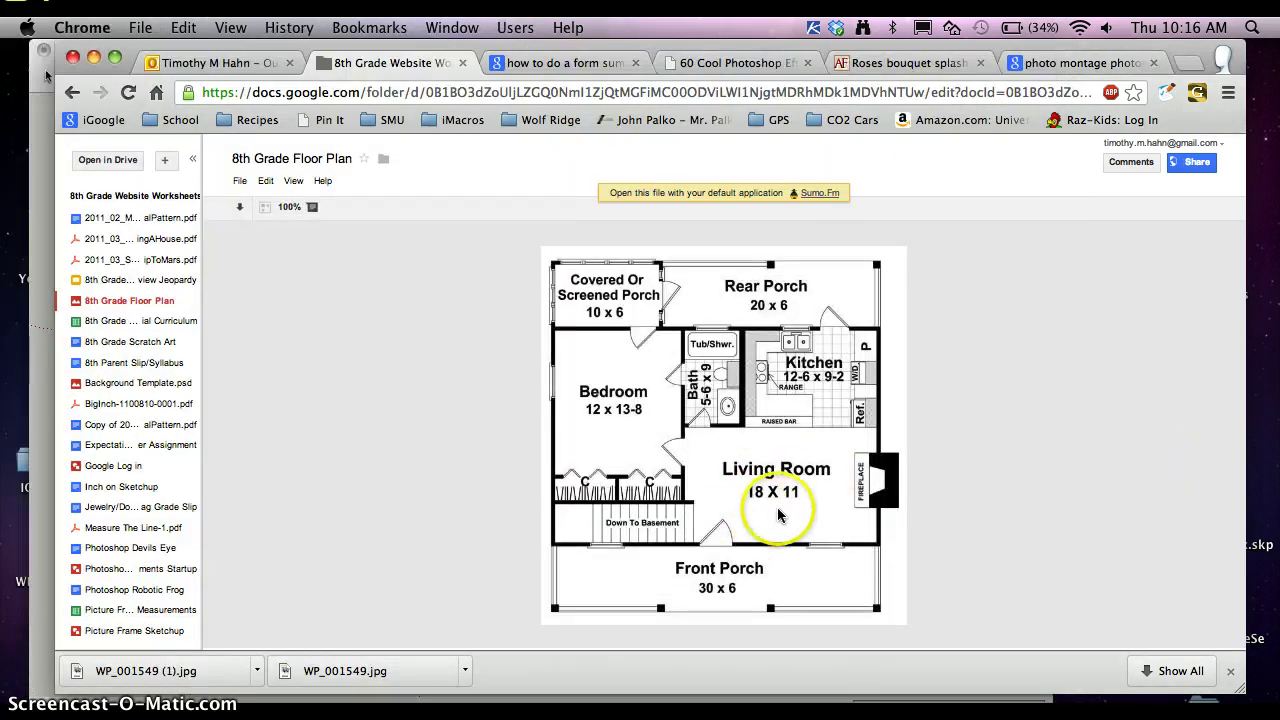
# Draw a 10' by 5' rectangle below the room shapes.
pyautogui.click(38, 460)
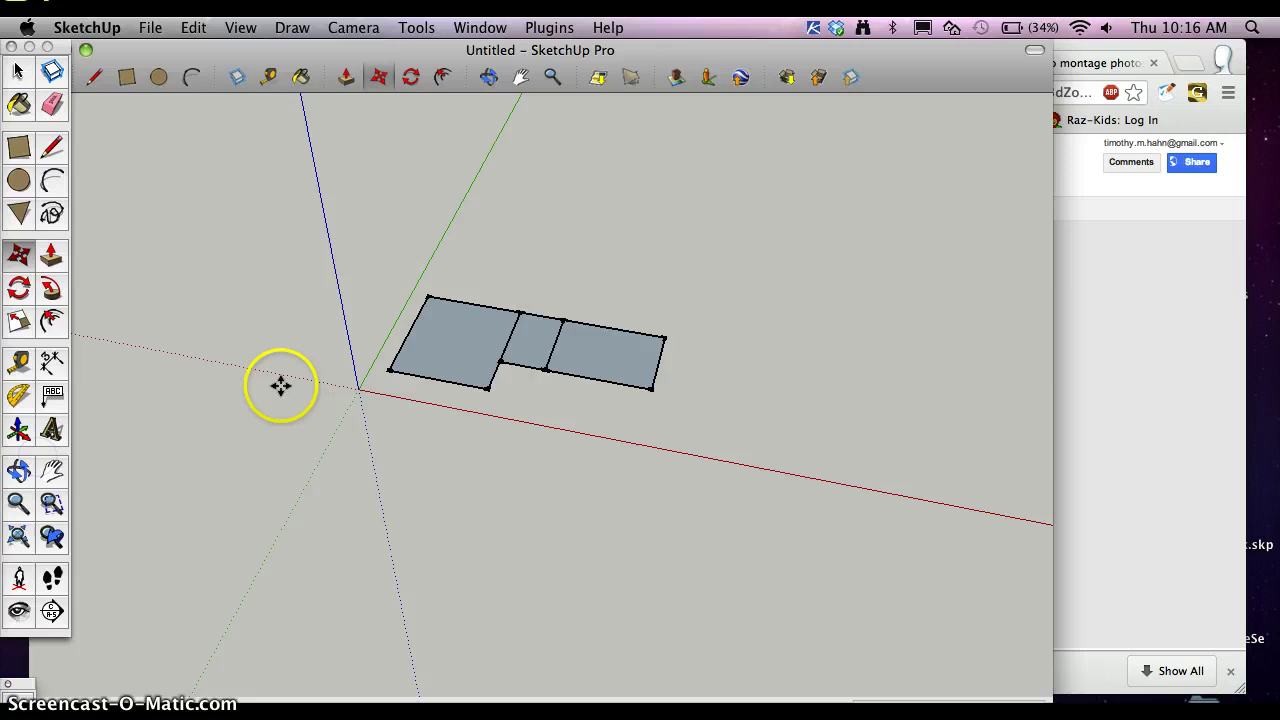
pyautogui.click(18, 147)
pyautogui.click(506, 526)
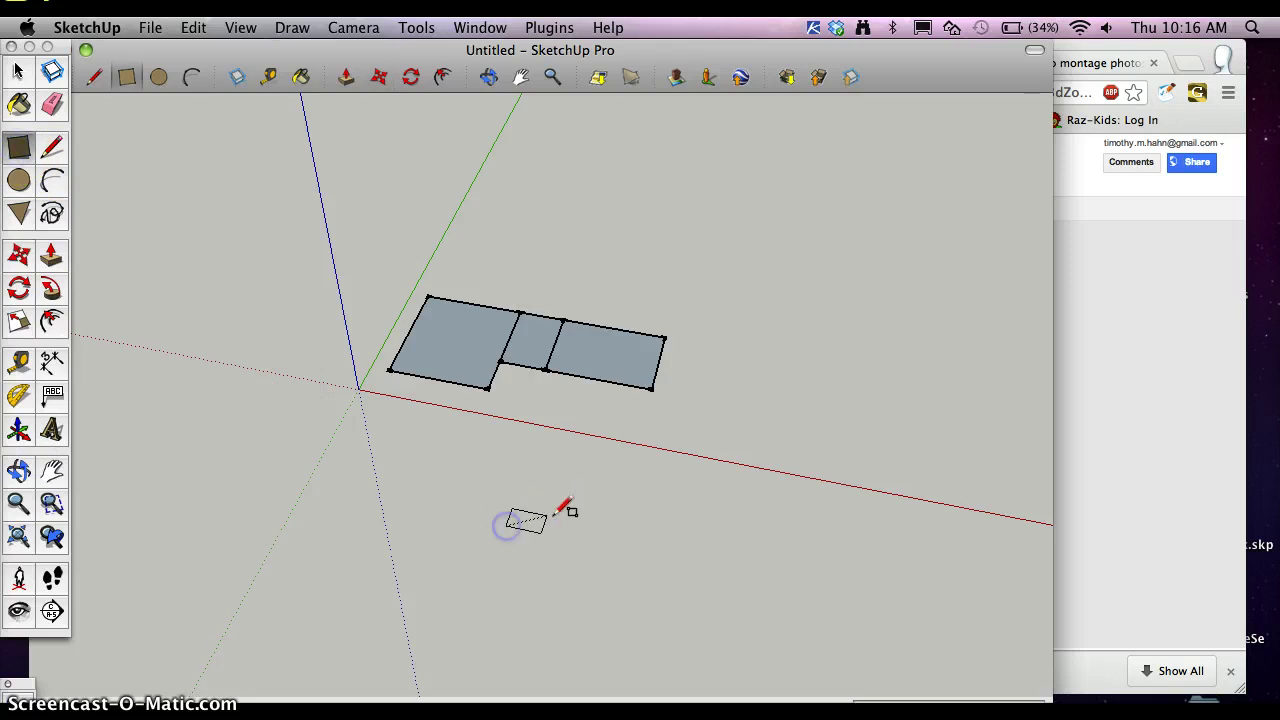
pyautogui.click(771, 500)
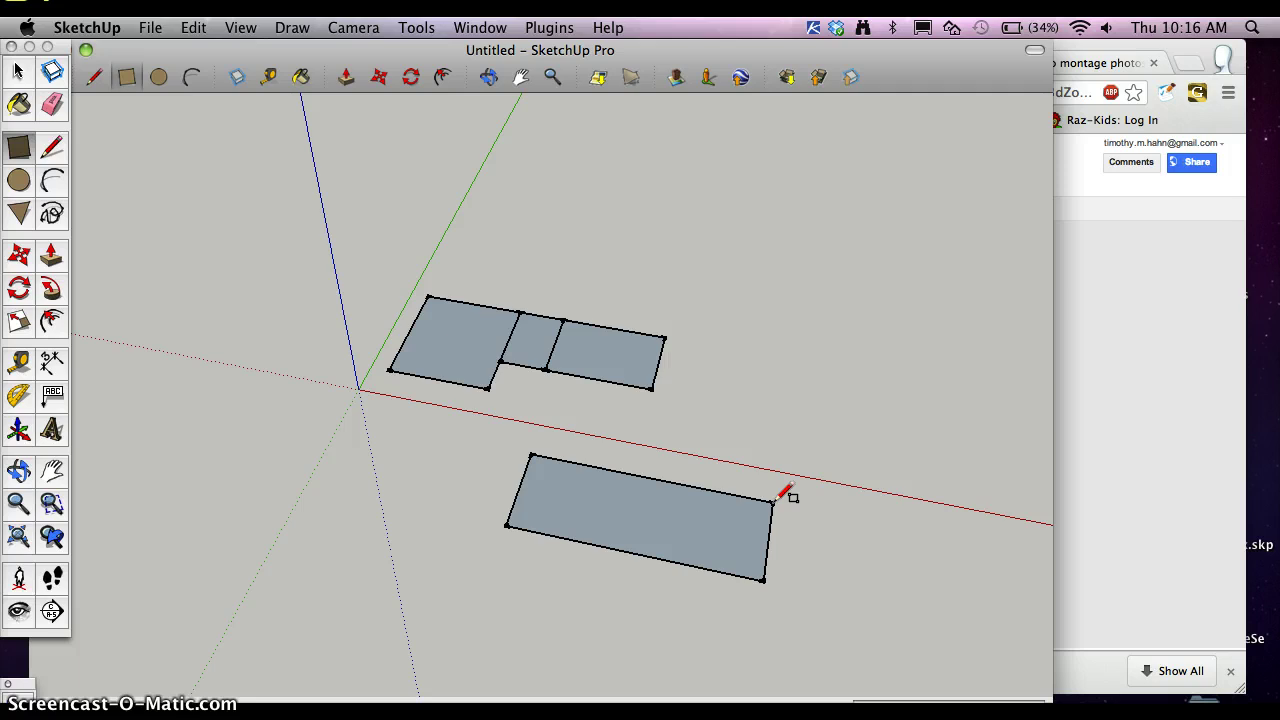
pyautogui.write("10',5'")
pyautogui.press('Return')
# Make the lower 10' by 5' rectangle a component, then a group.
pyautogui.click(18, 255)
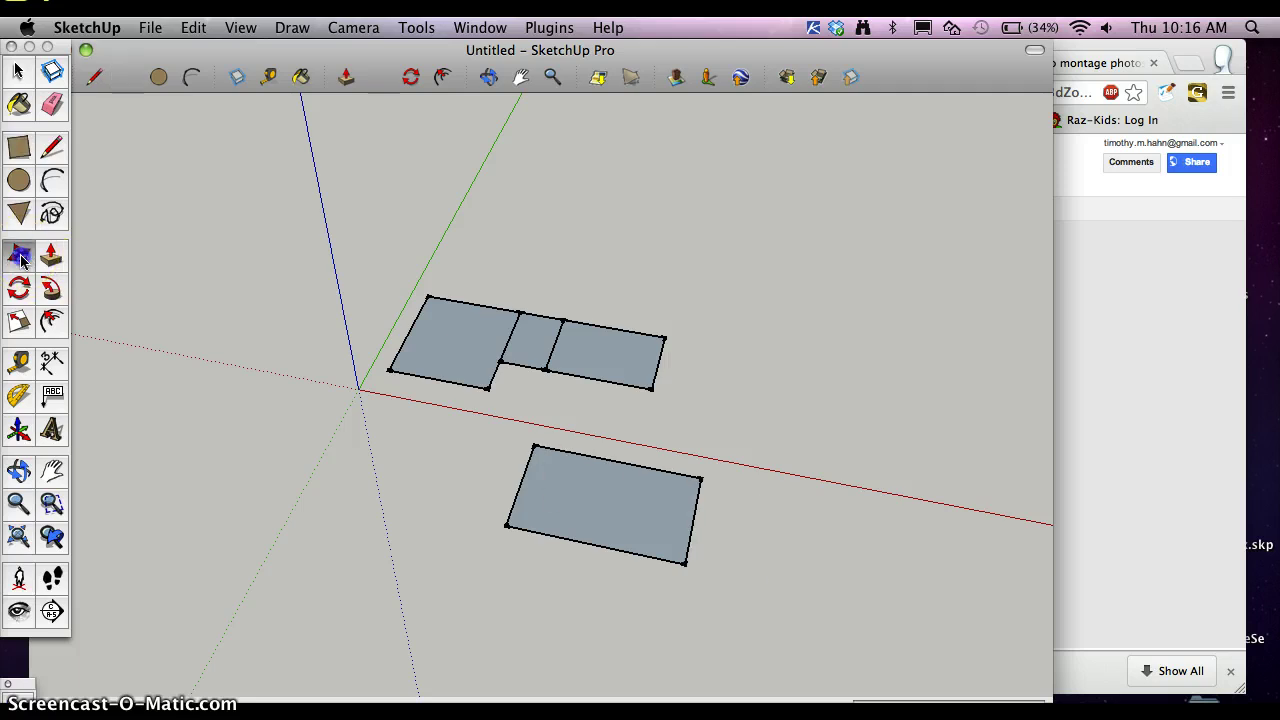
pyautogui.click(18, 73)
pyautogui.click(565, 468)
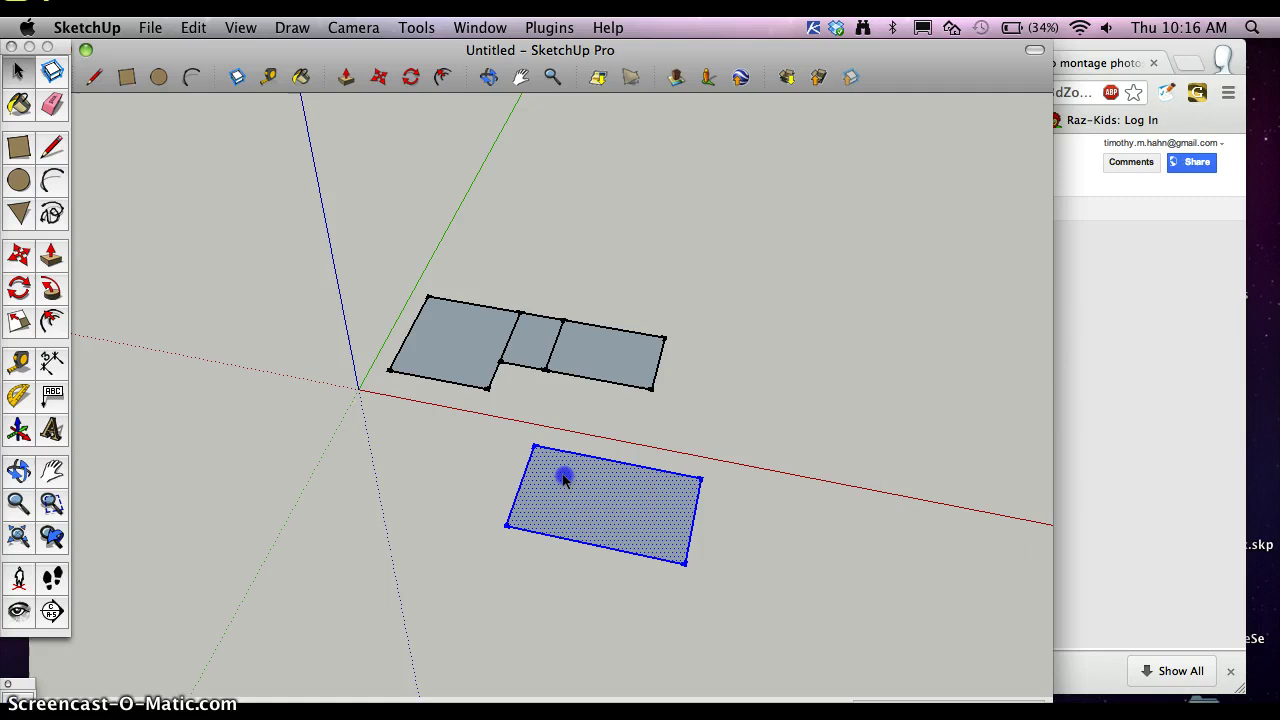
pyautogui.rightClick(565, 474)
pyautogui.click(647, 549)
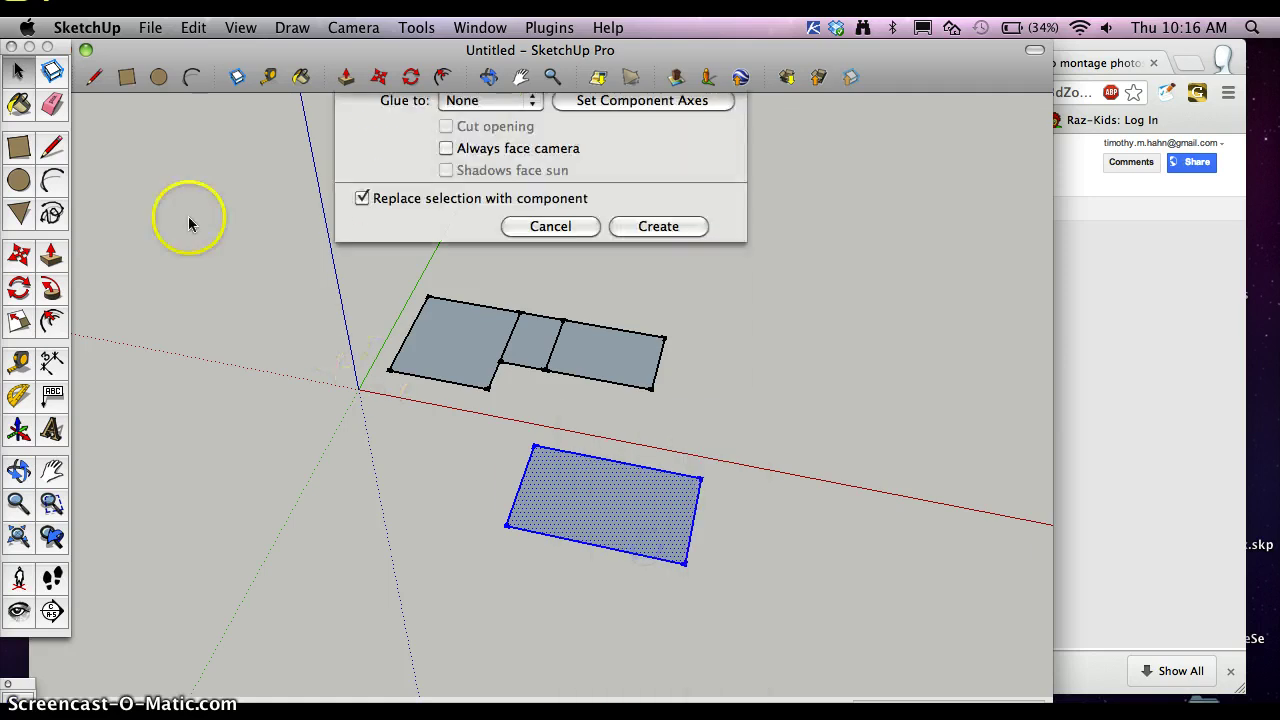
pyautogui.click(625, 366)
pyautogui.rightClick(590, 484)
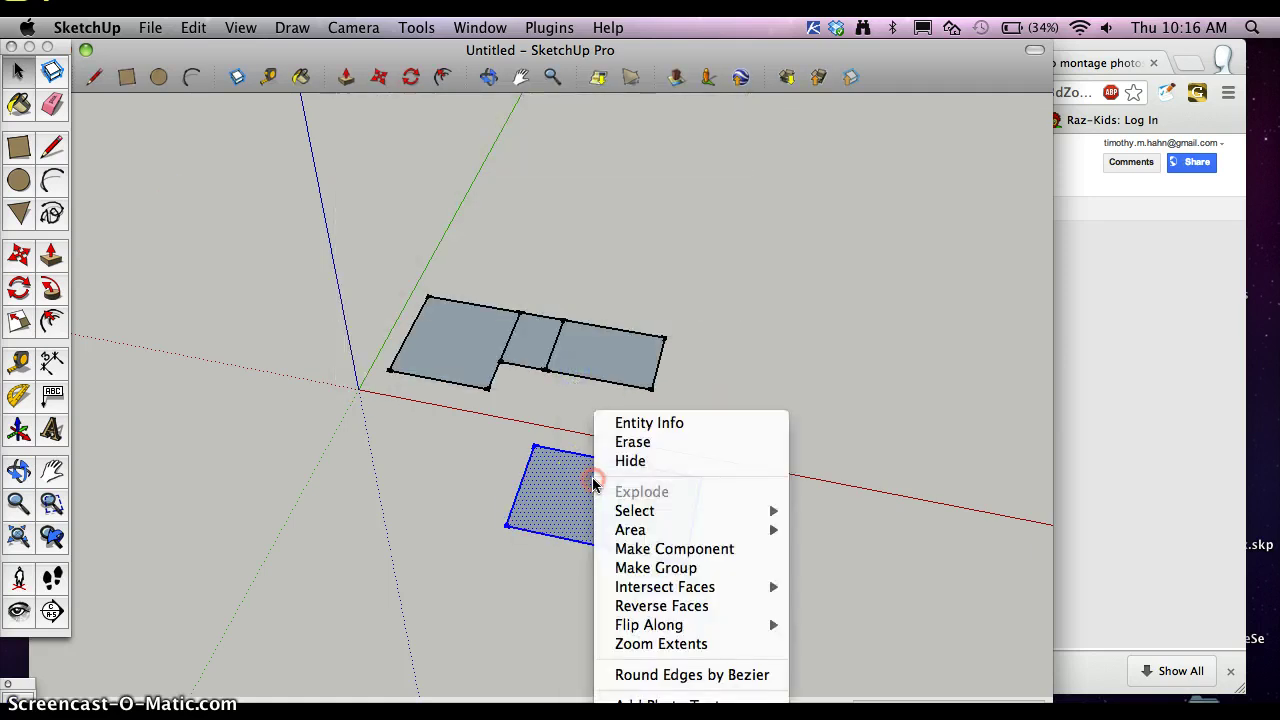
pyautogui.click(688, 572)
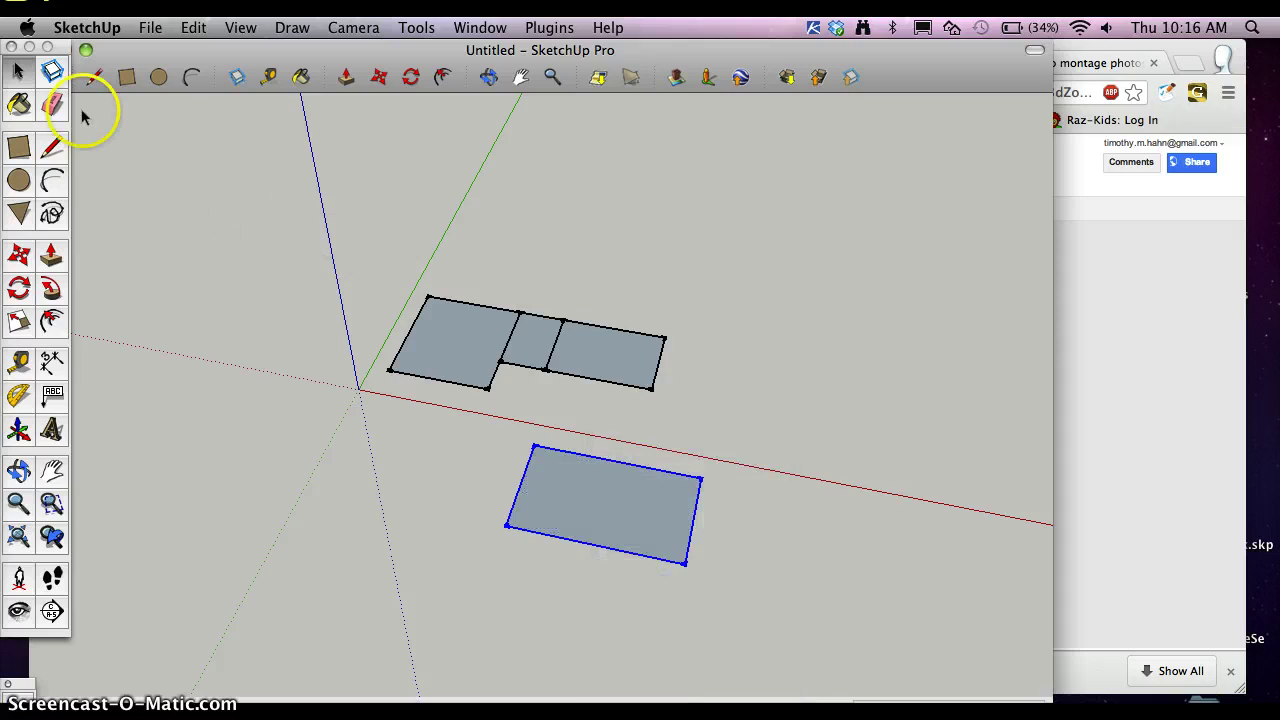
# Slide the lower group against the shapes' lower side and bring the floor plan forward.
pyautogui.click(19, 257)
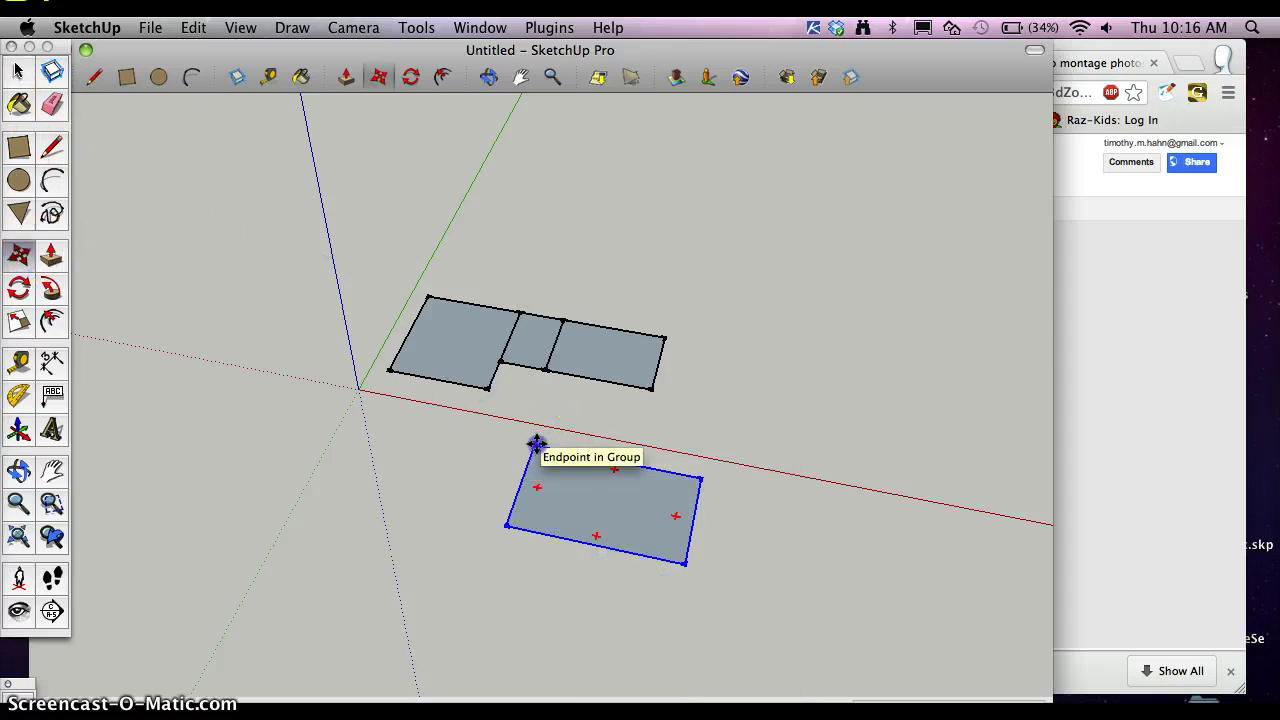
pyautogui.moveTo(536, 446); pyautogui.dragTo(500, 362)
pyautogui.click(492, 448)
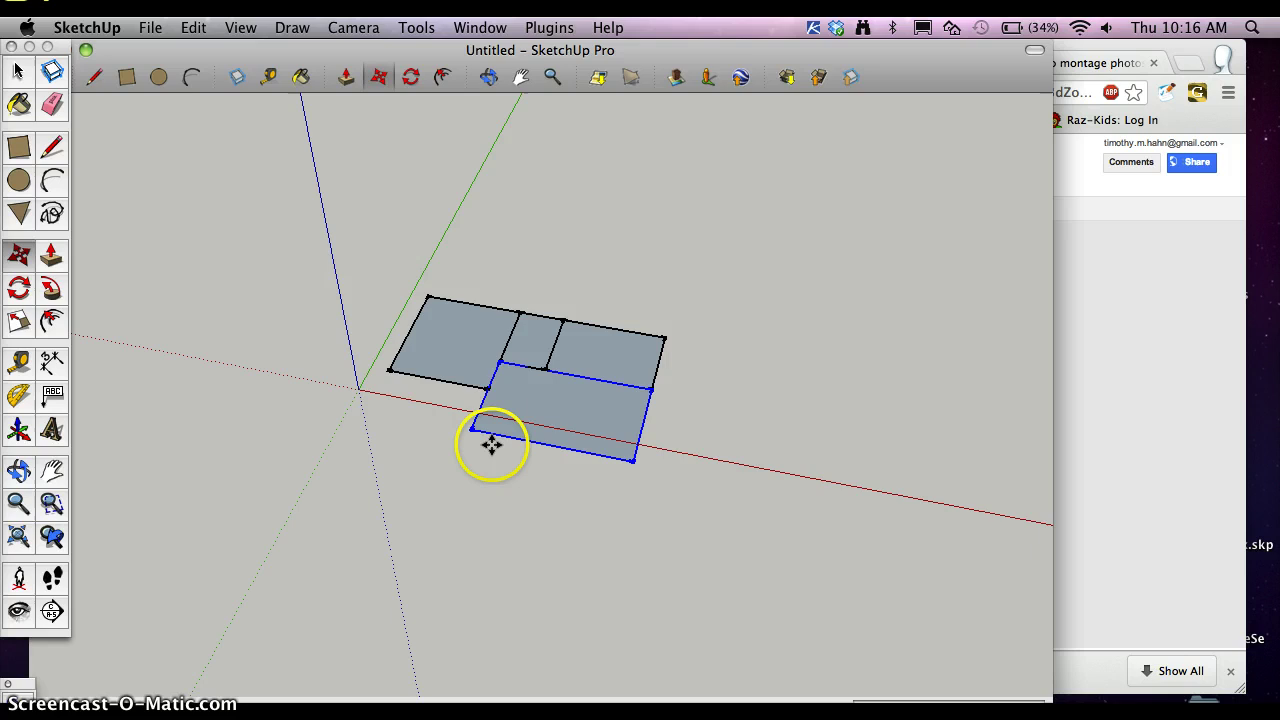
pyautogui.click(1065, 430)
pyautogui.click(828, 468)
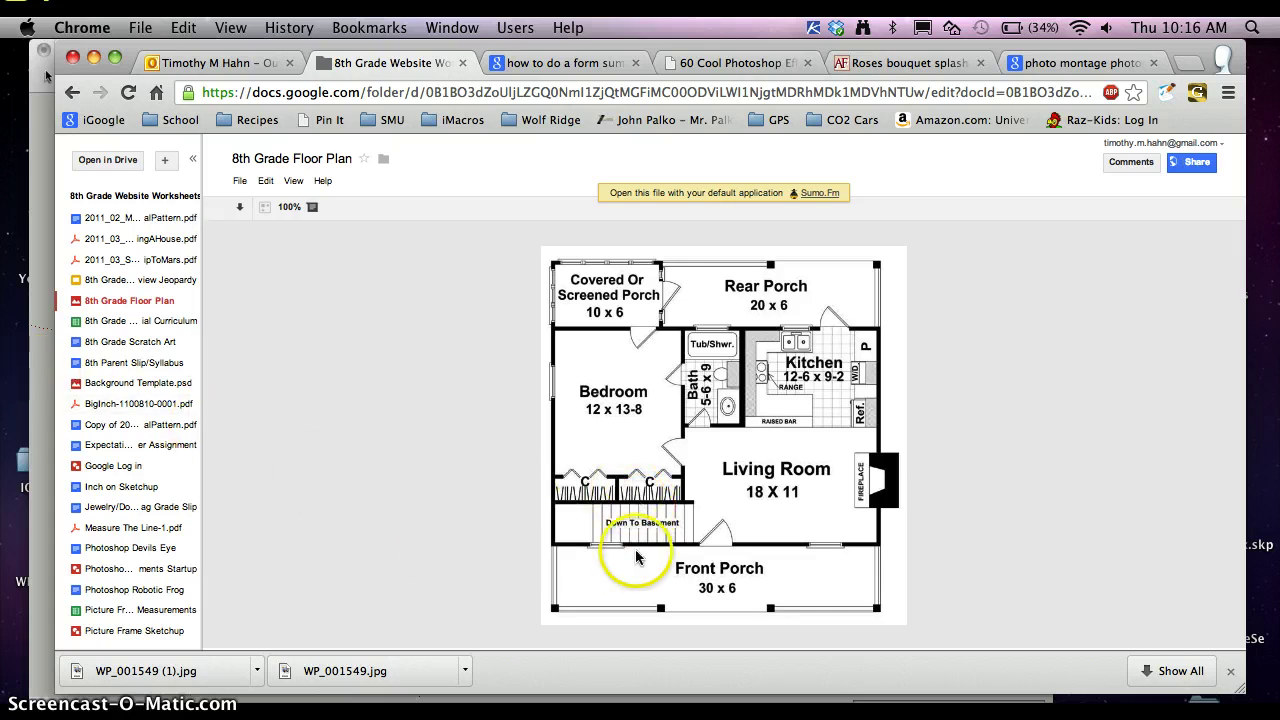
# Draw a small rectangle filling the corner gap beside the lower rectangle.
pyautogui.click(43, 402)
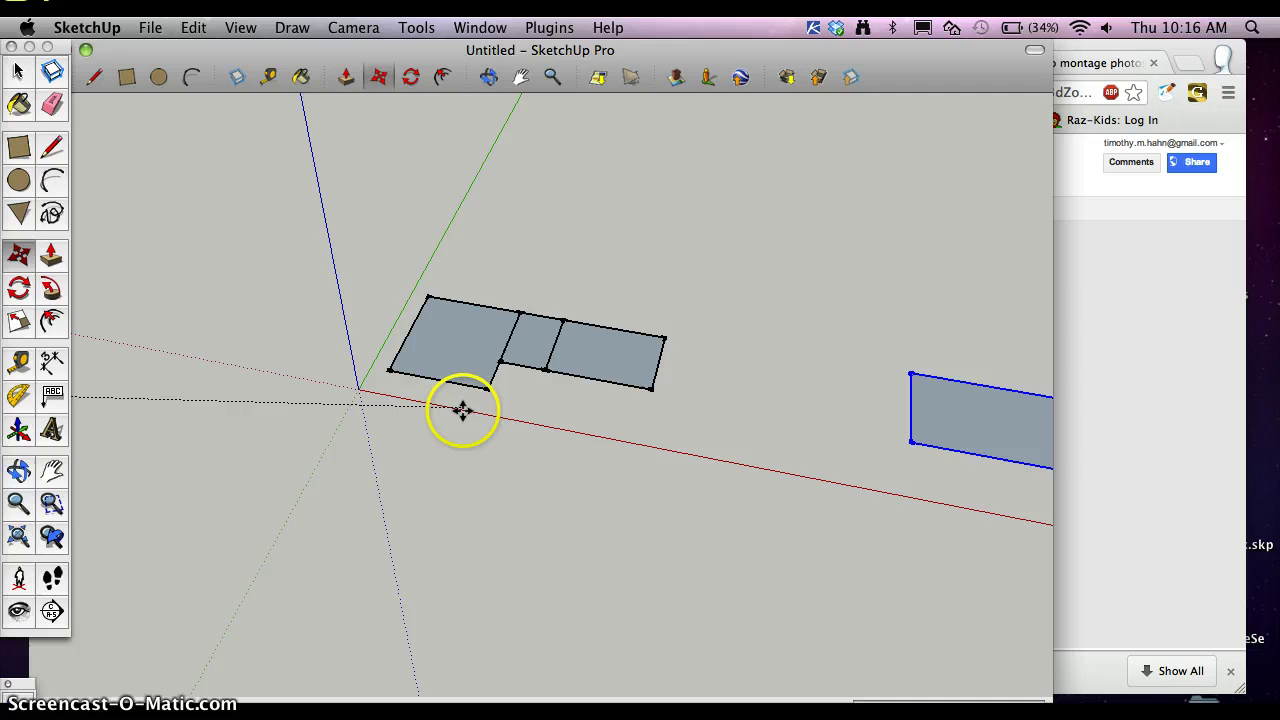
pyautogui.click(18, 147)
pyautogui.click(389, 370)
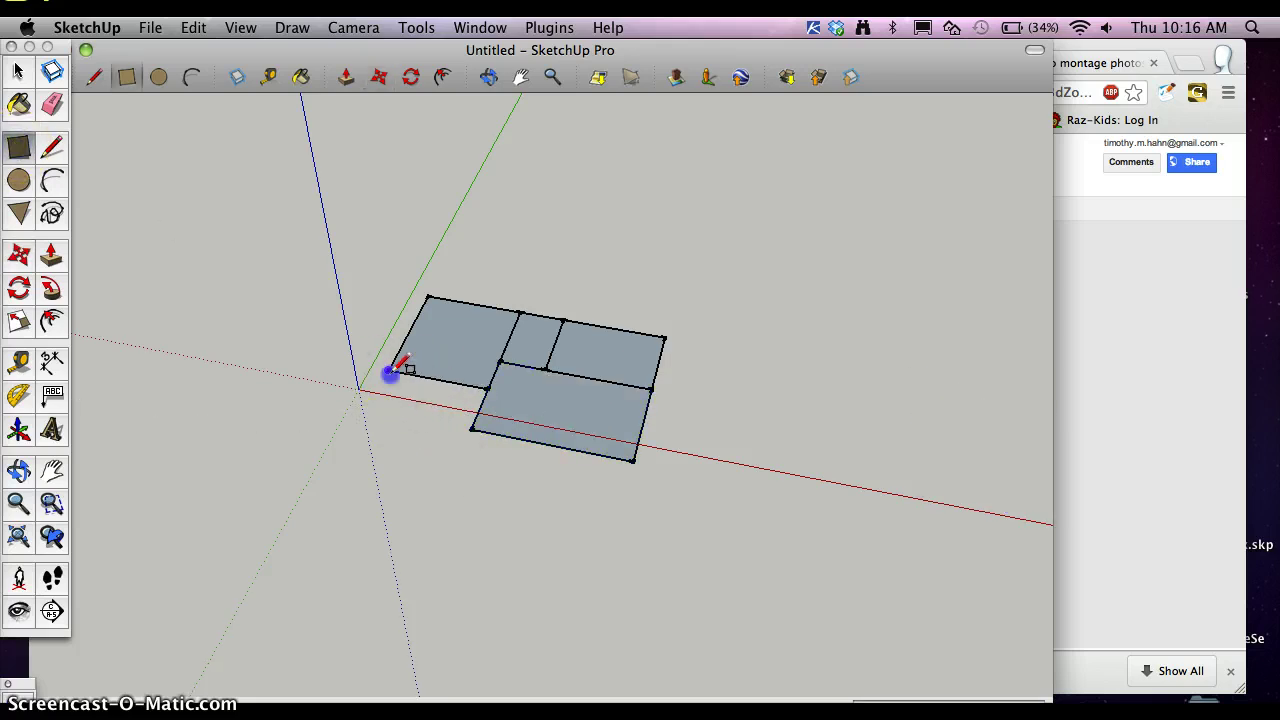
pyautogui.click(470, 431)
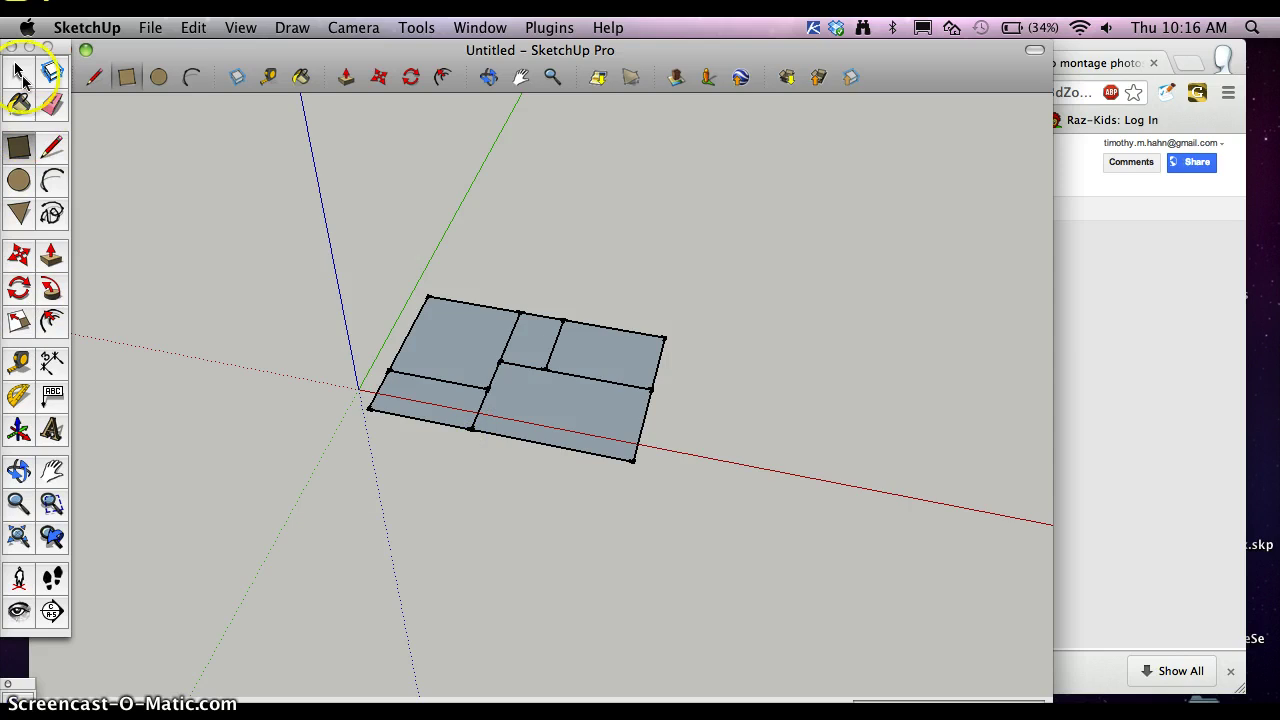
# Group the small corner face with its edges and bring the floor plan forward.
pyautogui.click(18, 72)
pyautogui.doubleClick(411, 385)
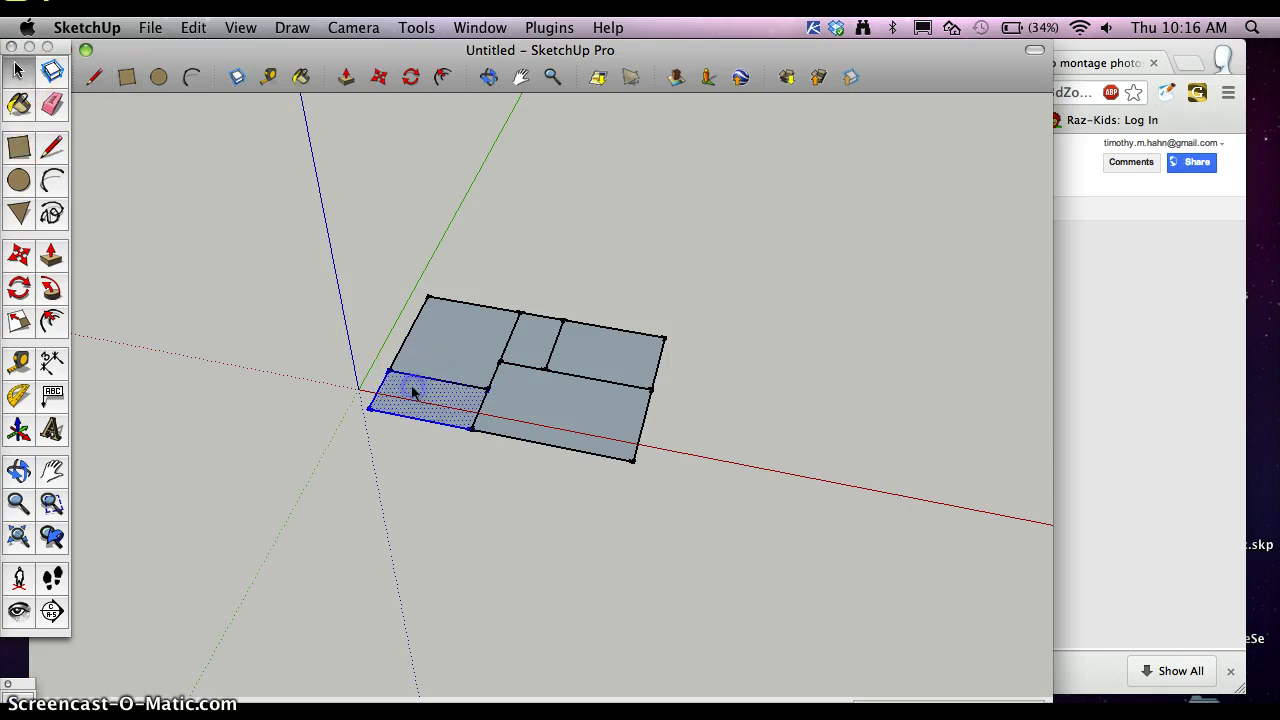
pyautogui.rightClick(411, 390)
pyautogui.click(560, 543)
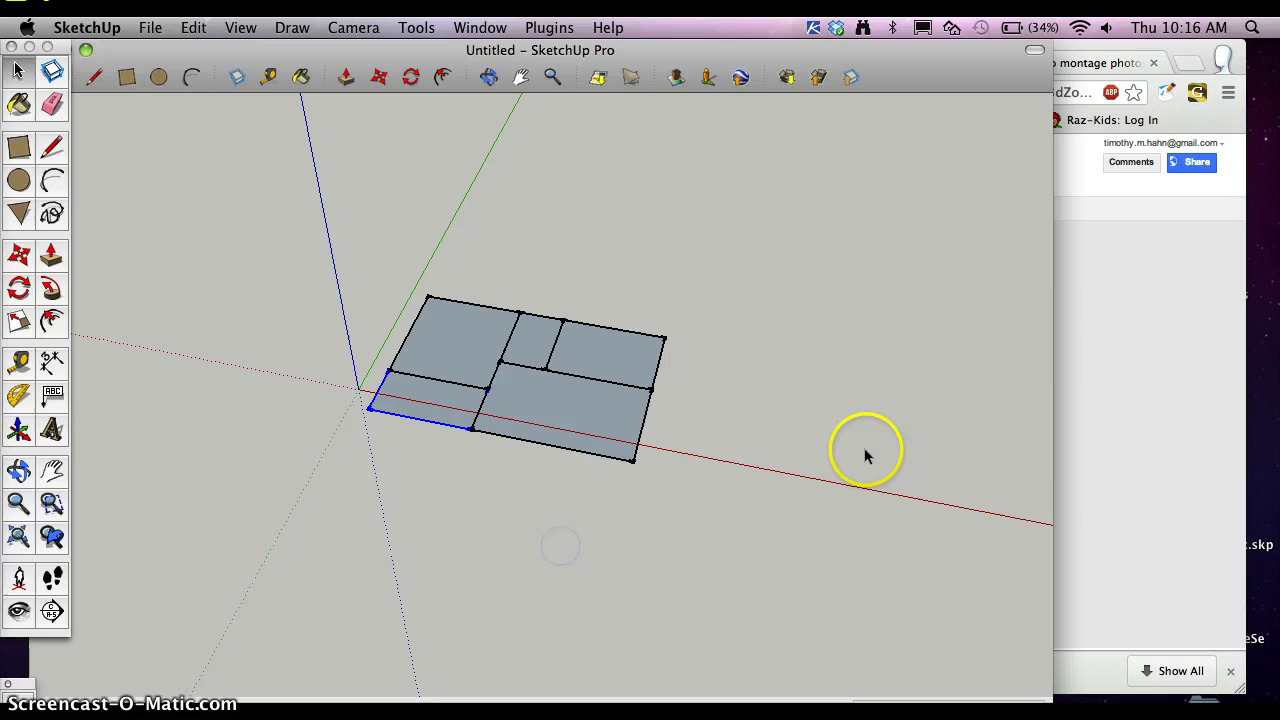
pyautogui.click(1124, 430)
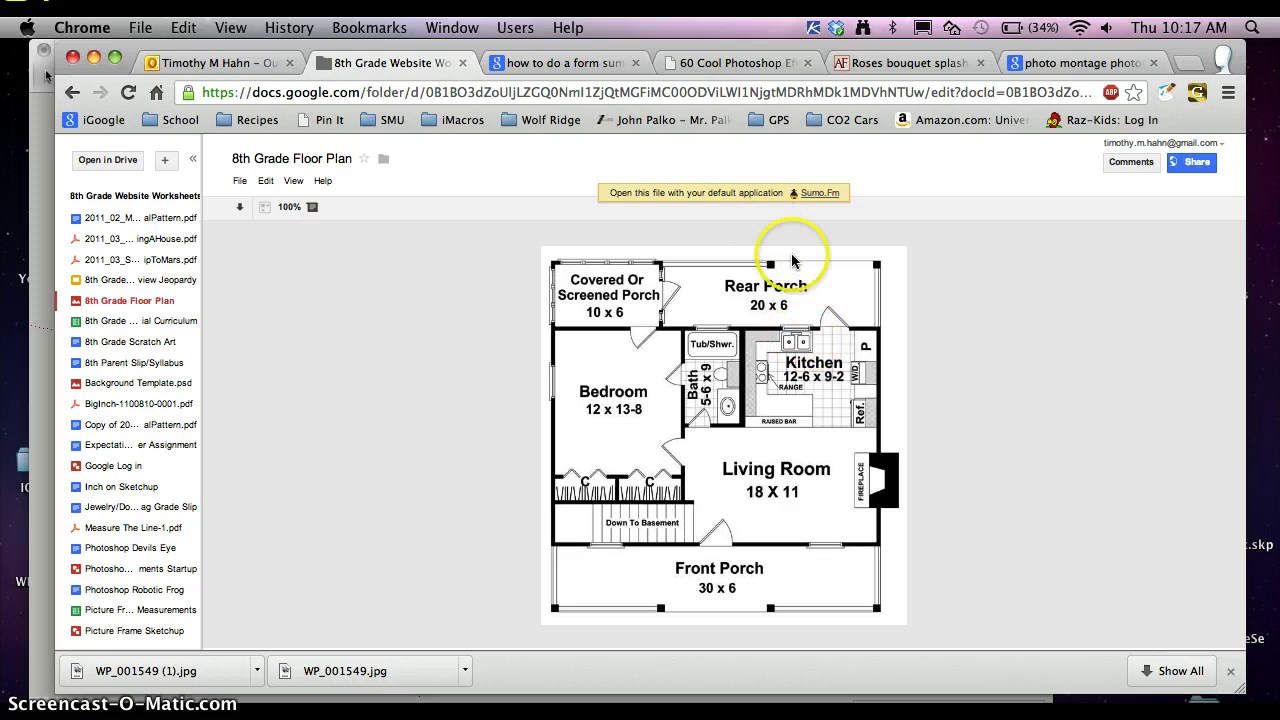
# Shift the floor plan window right so the five-rectangle floor outline shows beside it.
pyautogui.moveTo(648, 52)
pyautogui.mouseDown()
pyautogui.moveTo(968, 143)
pyautogui.moveTo(976, 19)
pyautogui.moveTo(962, 39)
pyautogui.moveTo(995, 52)
pyautogui.mouseUp()
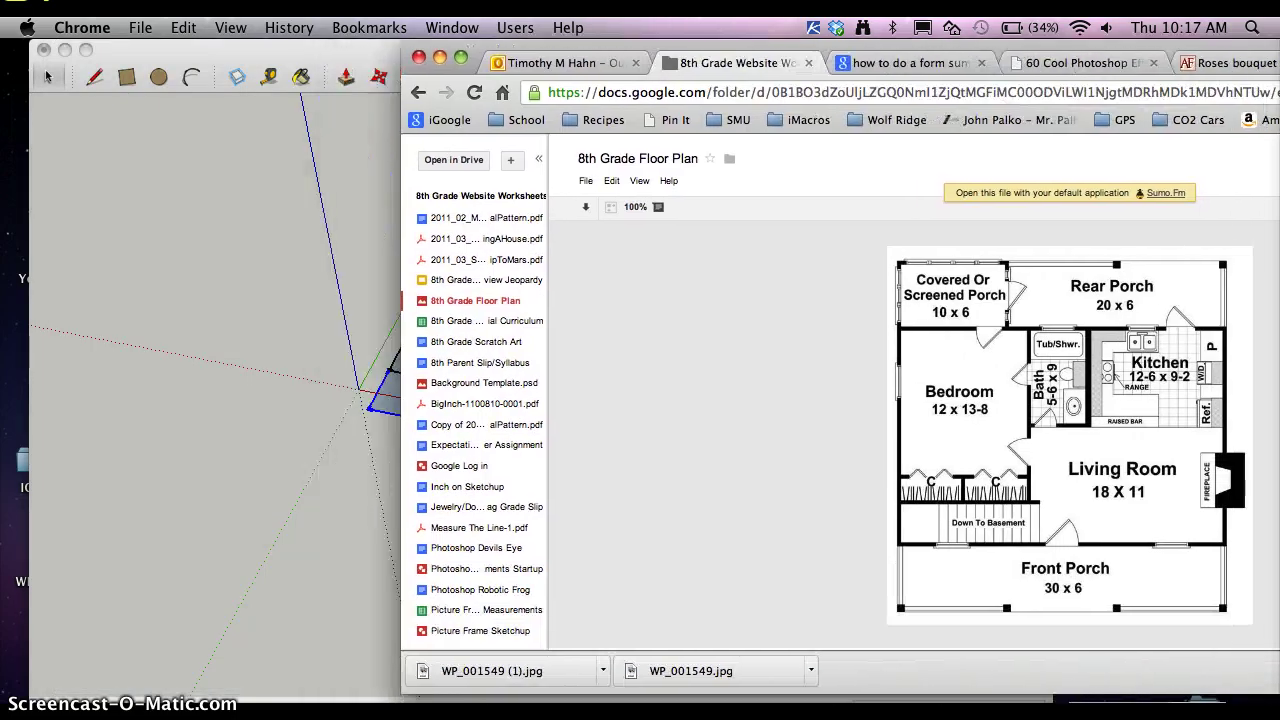
pyautogui.click(293, 348)
pyautogui.click(1181, 484)
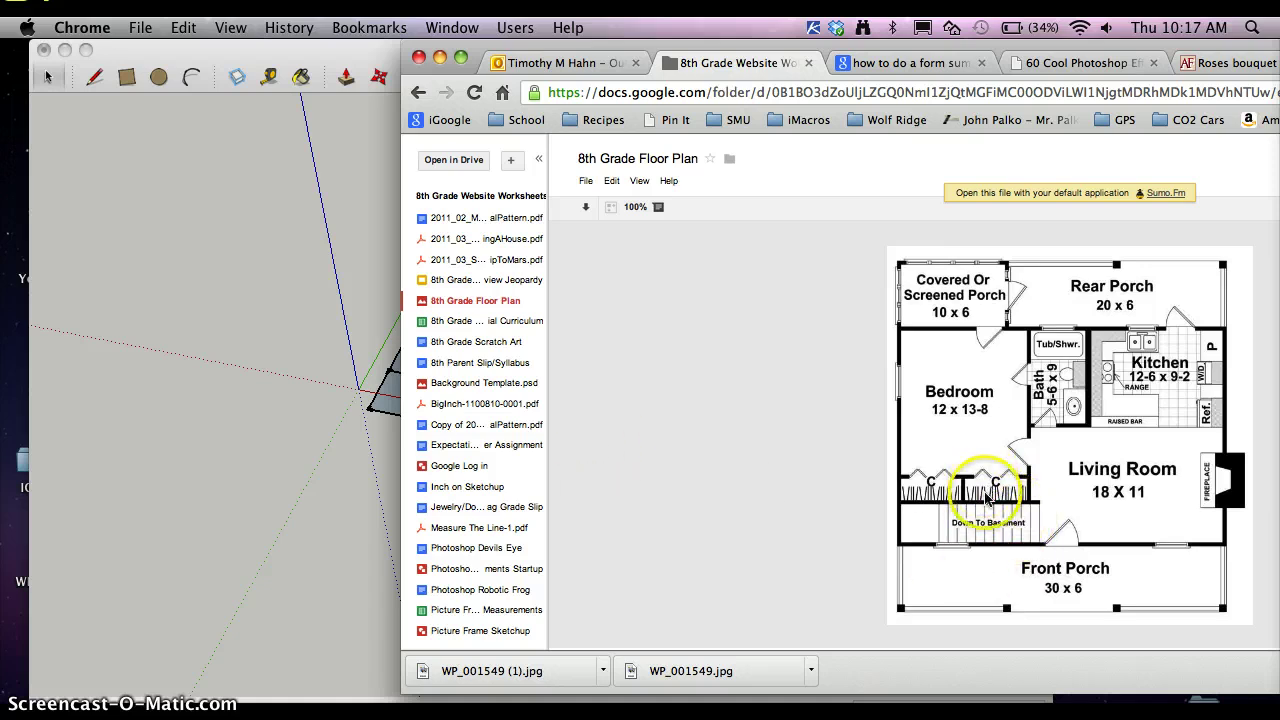
# Draw a rectangle from the floor's lower-left corner to the interior wall's midpoint, dividing the lower-left room.
pyautogui.click(380, 395)
pyautogui.scroll(10, 470, 395)
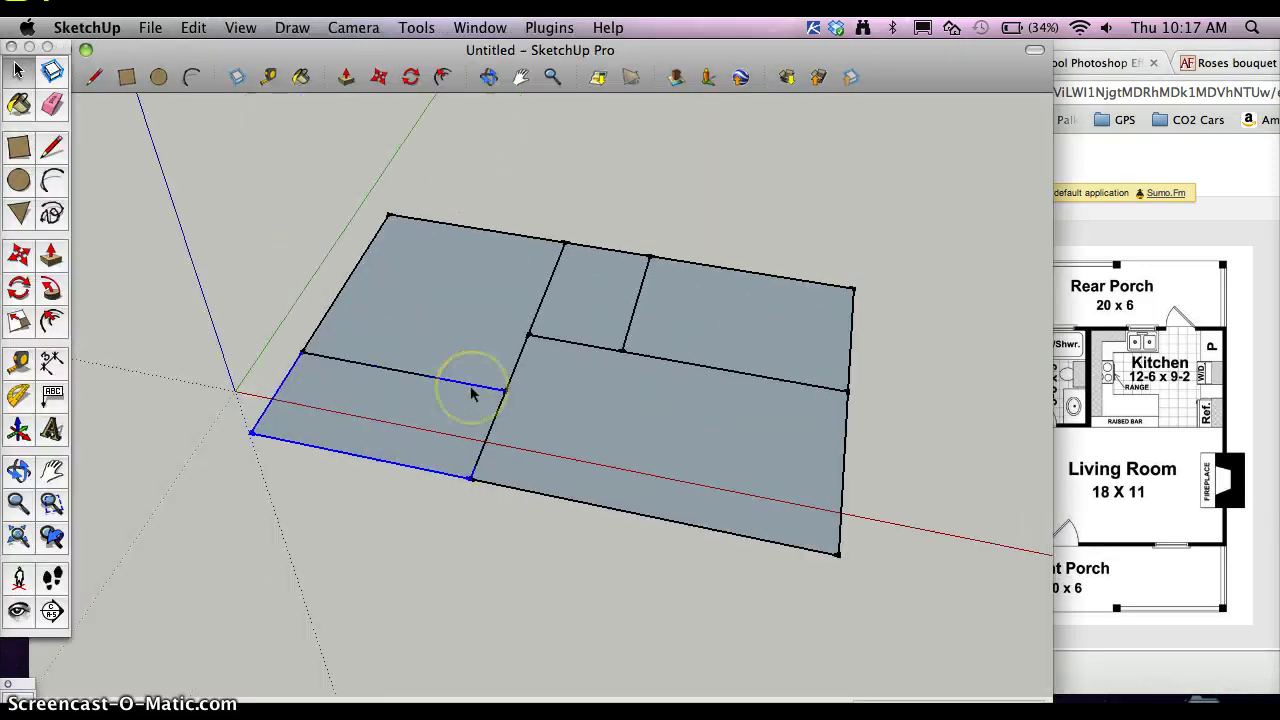
pyautogui.scroll(-5, 470, 395)
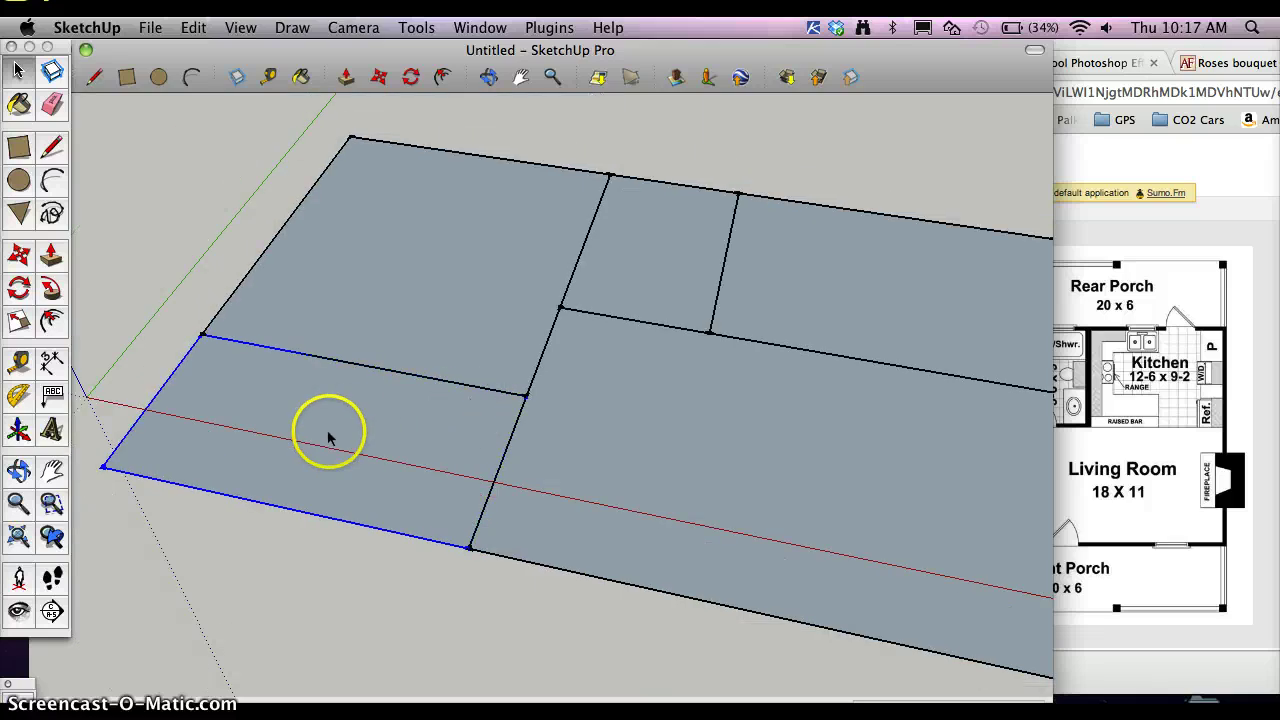
pyautogui.click(19, 150)
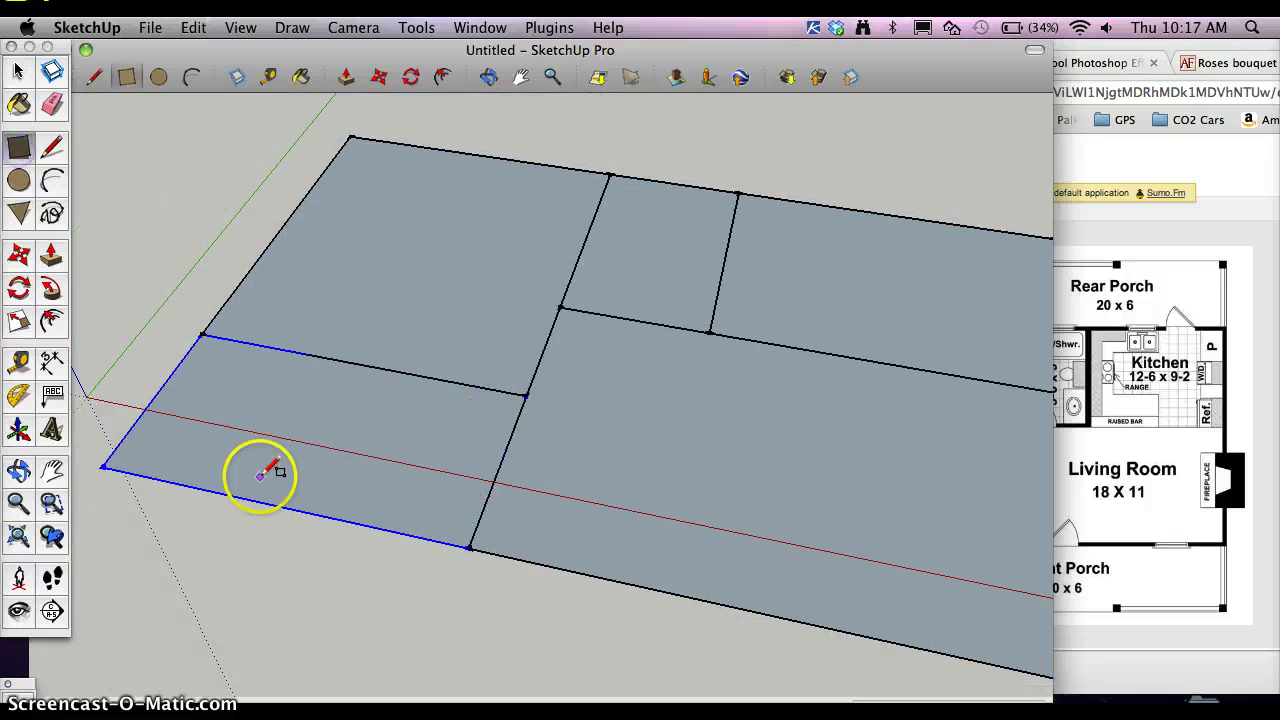
pyautogui.click(102, 467)
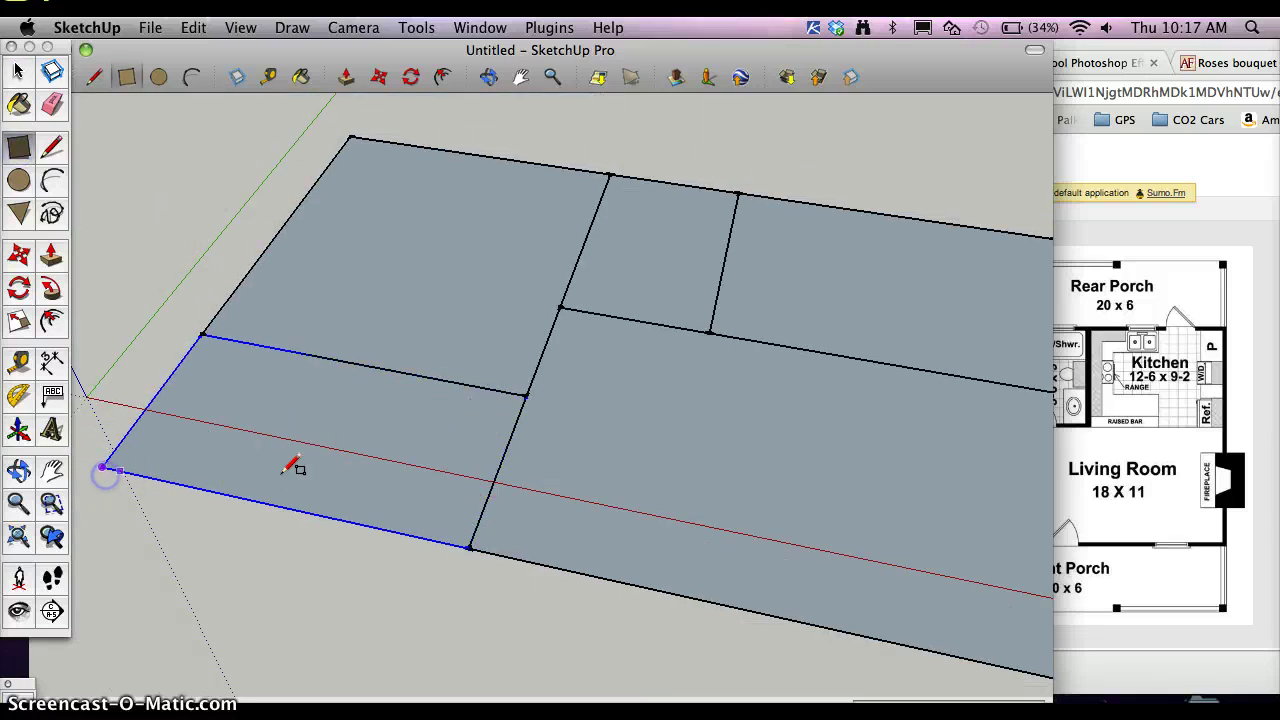
pyautogui.click(508, 458)
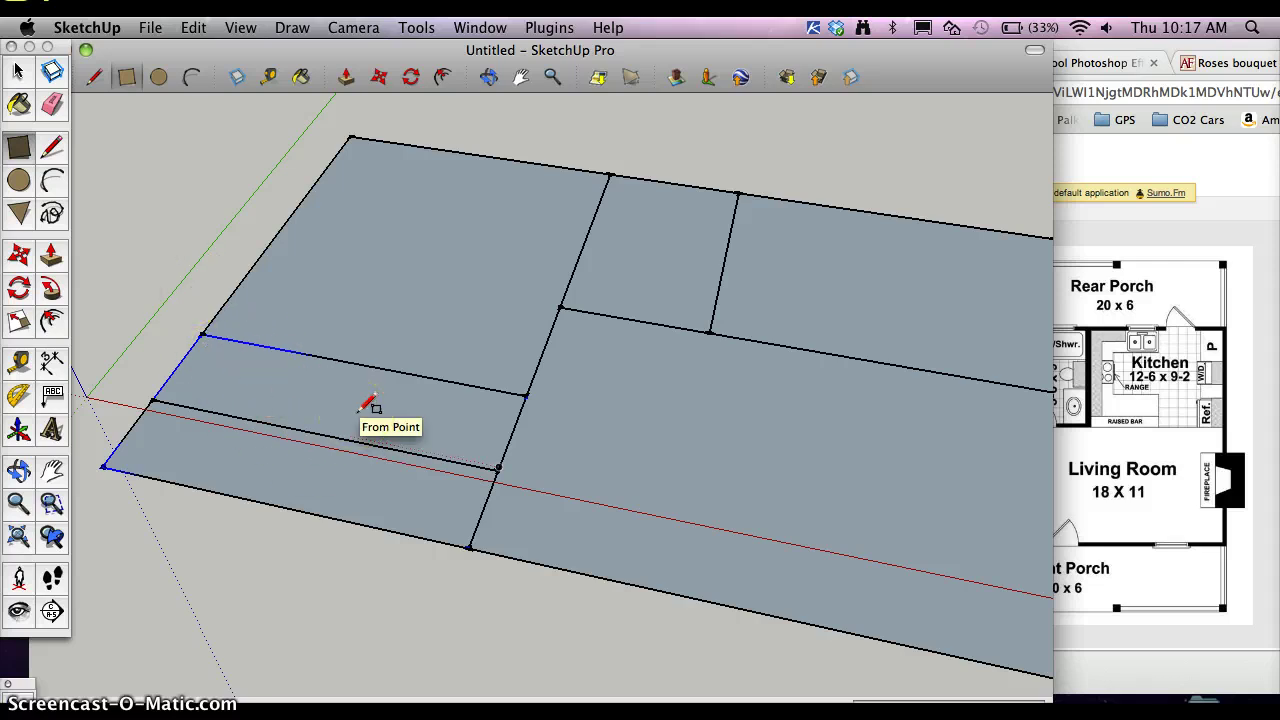
pyautogui.scroll(-1, 366, 406)
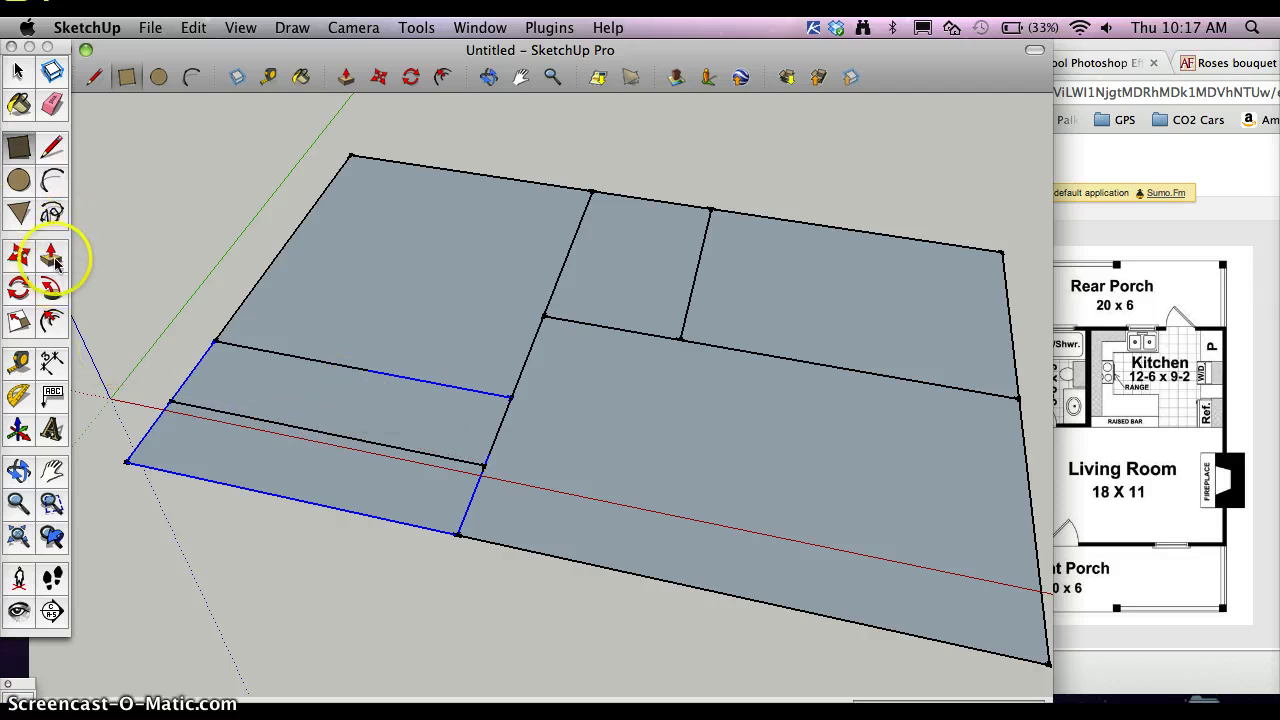
# Move the new dividing line upward to its new spot in the lower-left room.
pyautogui.click(20, 256)
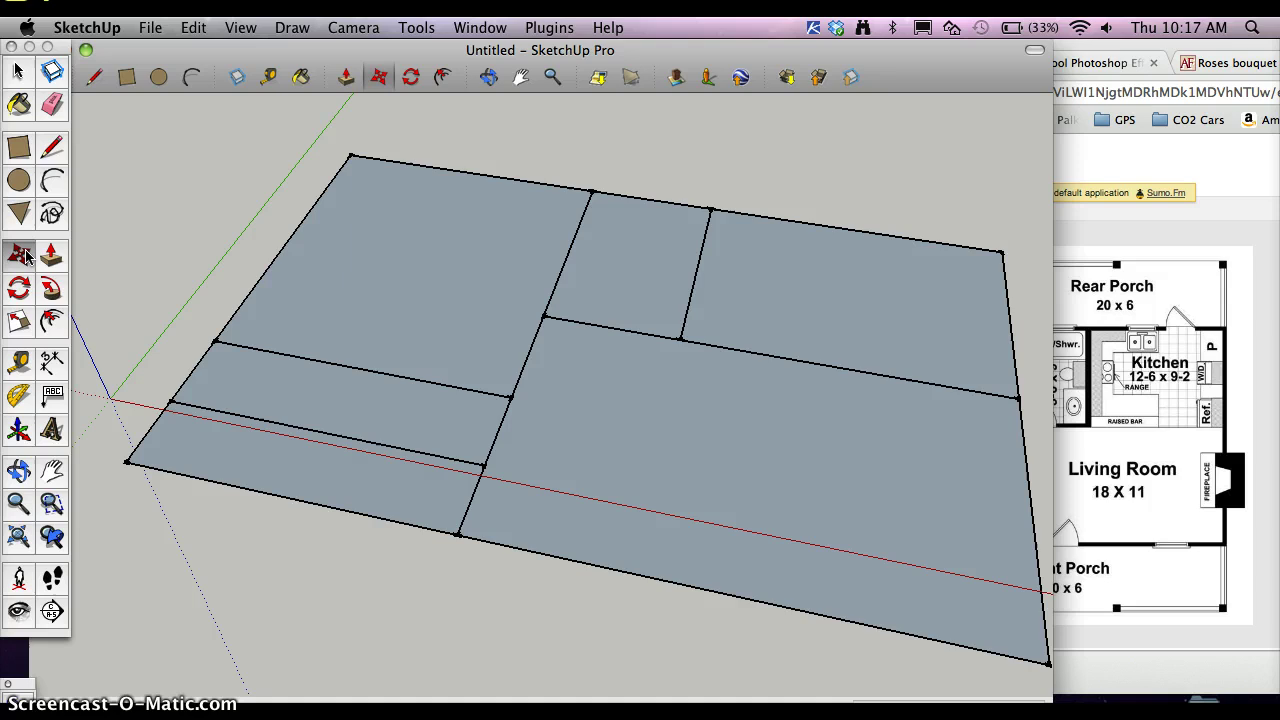
pyautogui.click(272, 426)
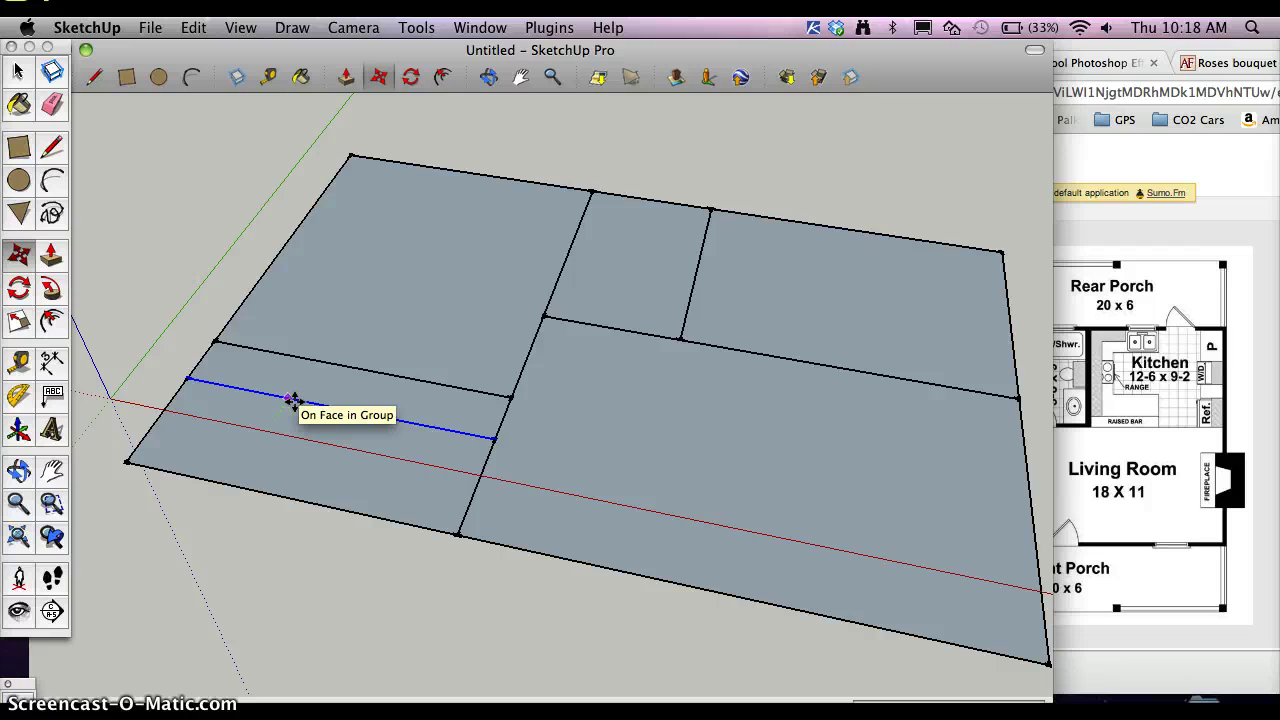
pyautogui.click(295, 402)
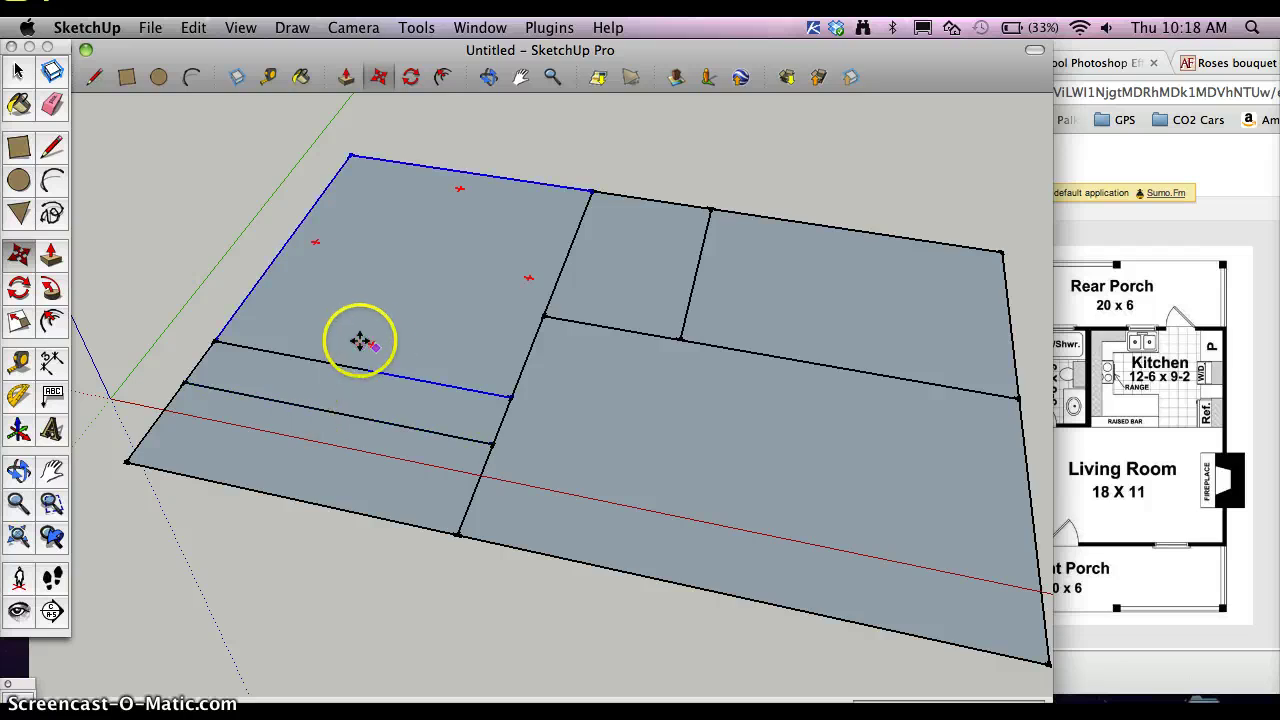
# Measure from the interior wall's endpoint with a Tape Measure guide, then box-select the whole floor plan.
pyautogui.click(16, 370)
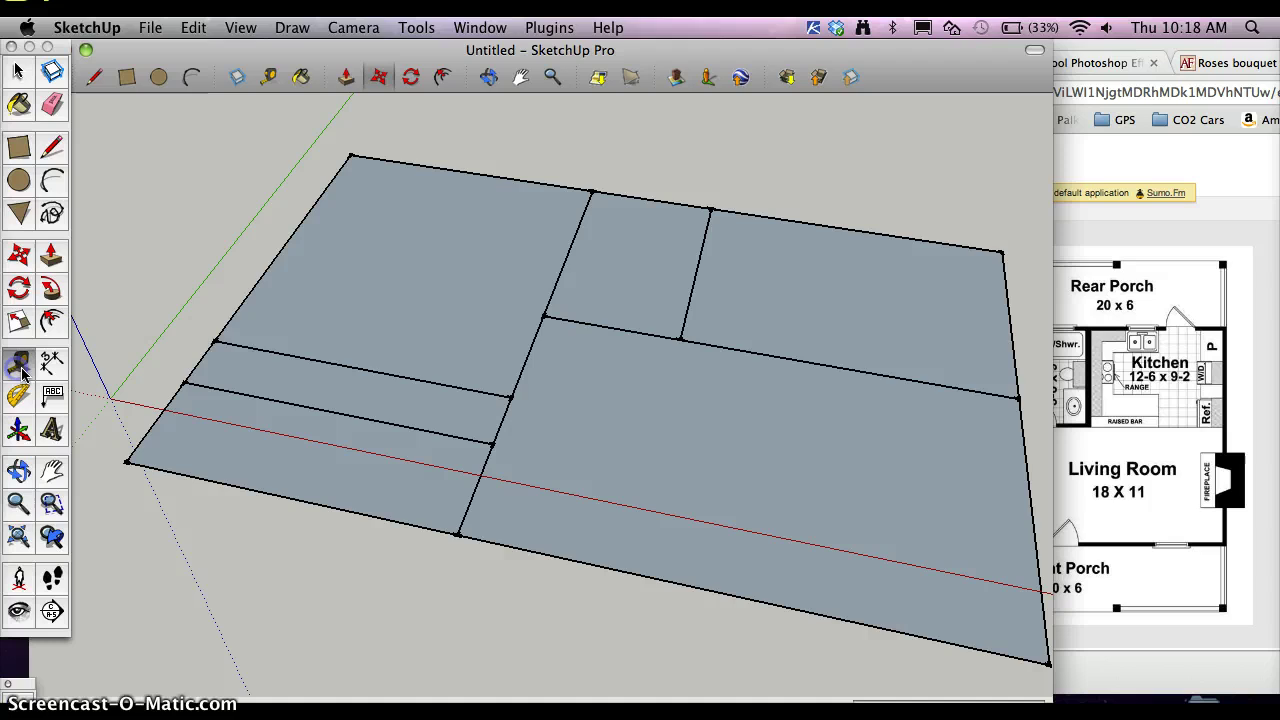
pyautogui.click(515, 372)
pyautogui.click(505, 418)
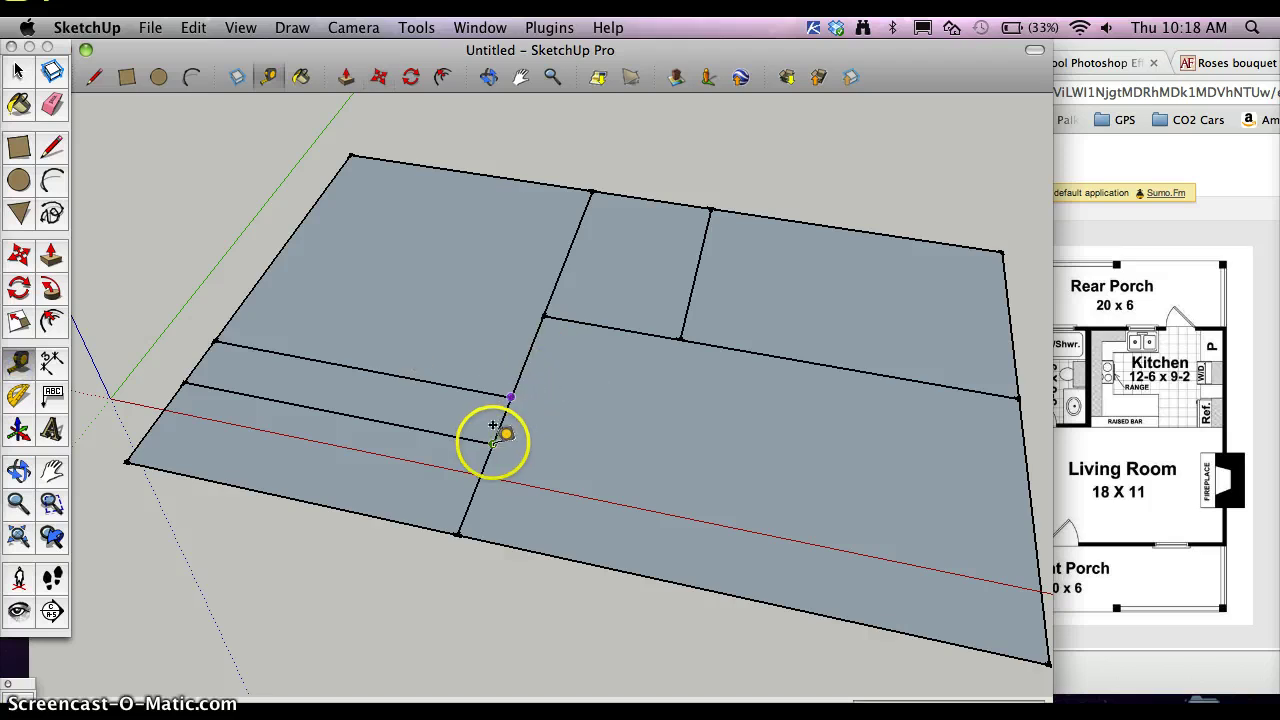
pyautogui.moveTo(493, 443); pyautogui.dragTo(597, 446)
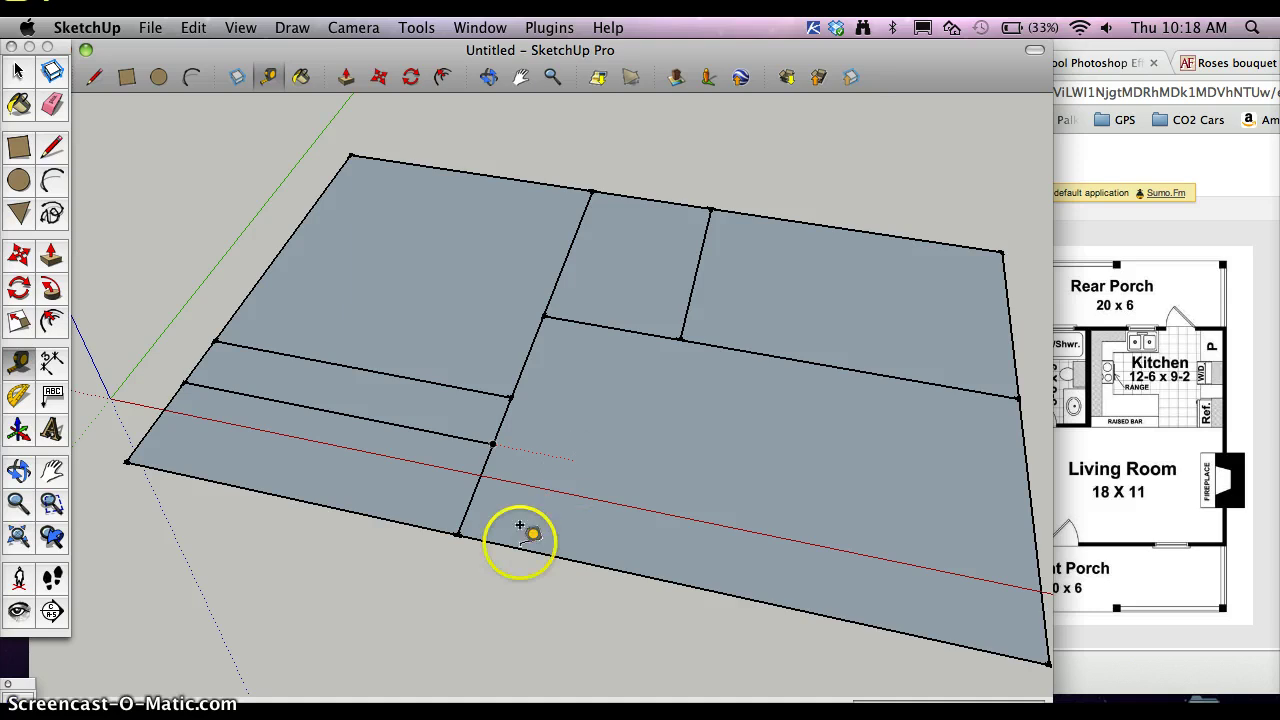
pyautogui.scroll(-4, 520, 526)
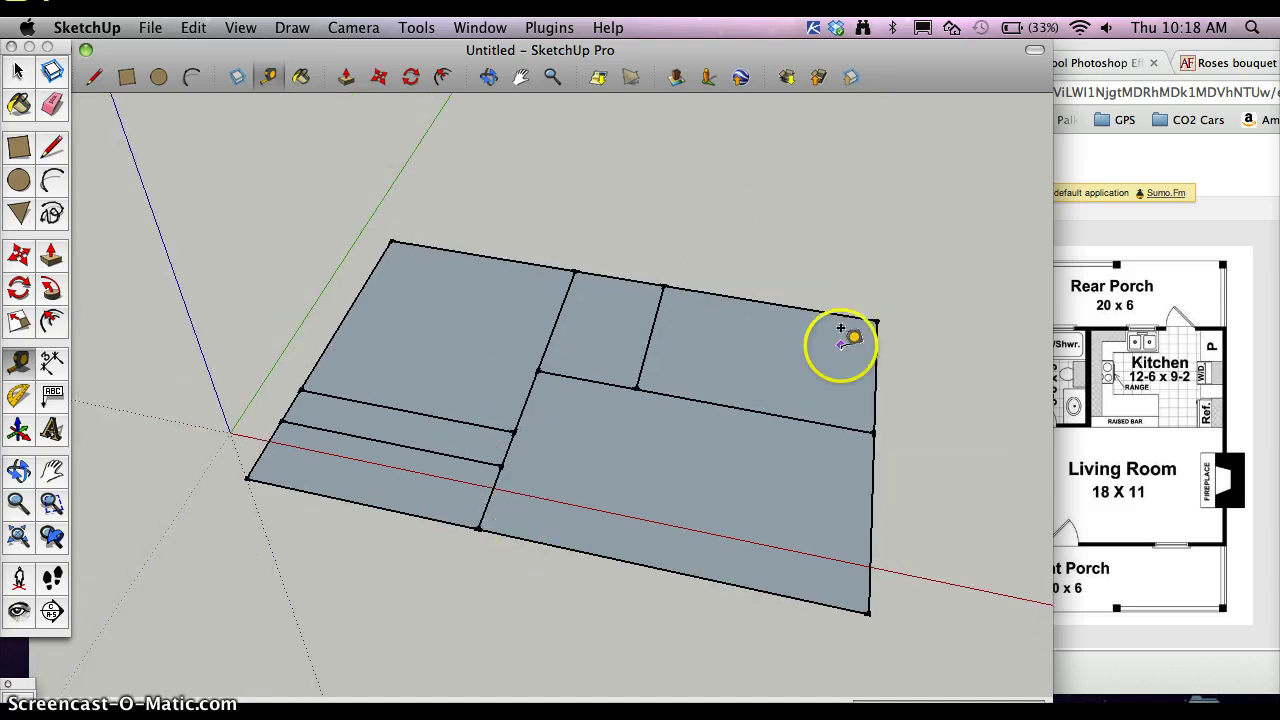
pyautogui.scroll(-1, 614, 450)
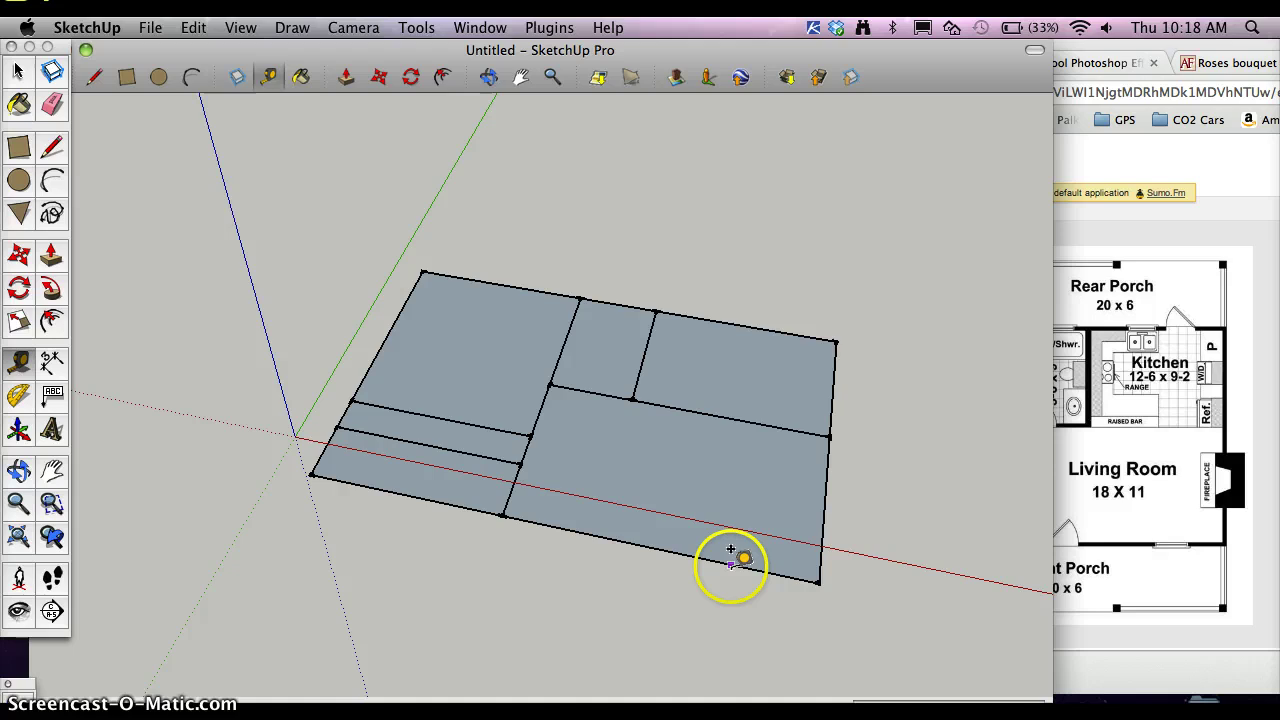
pyautogui.scroll(1, 752, 558)
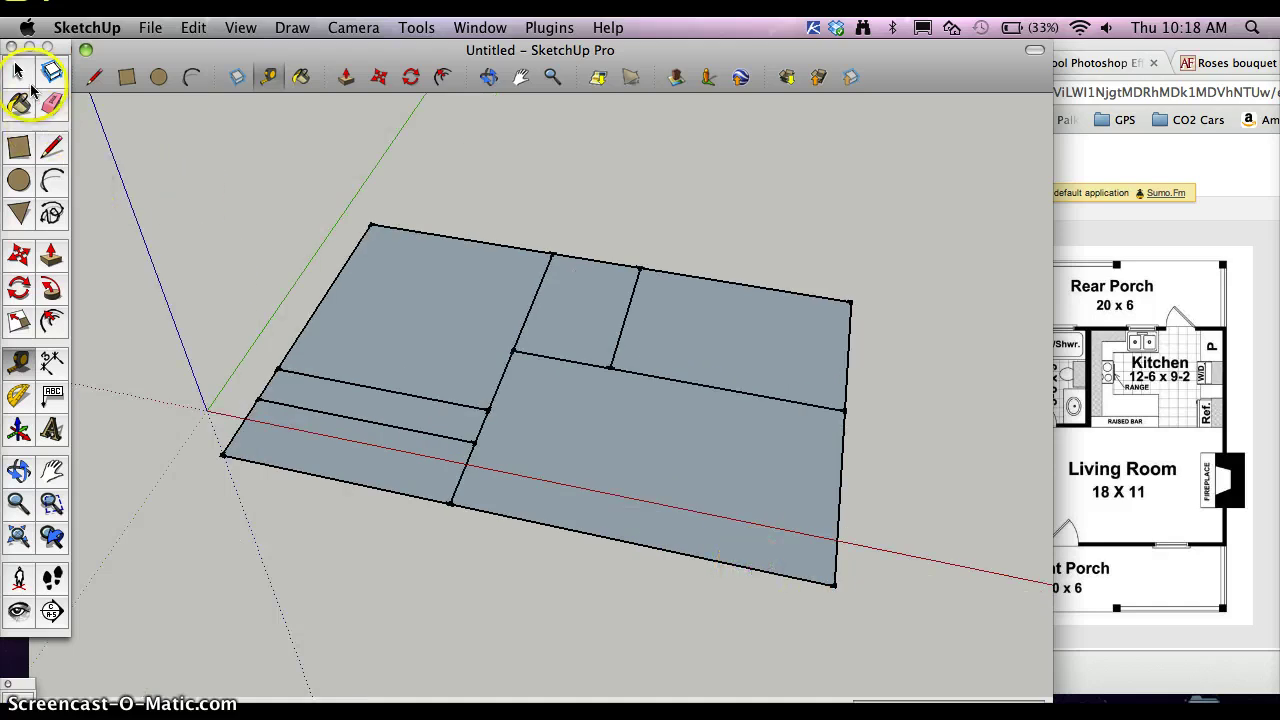
pyautogui.click(29, 84)
pyautogui.moveTo(228, 160); pyautogui.dragTo(877, 577)
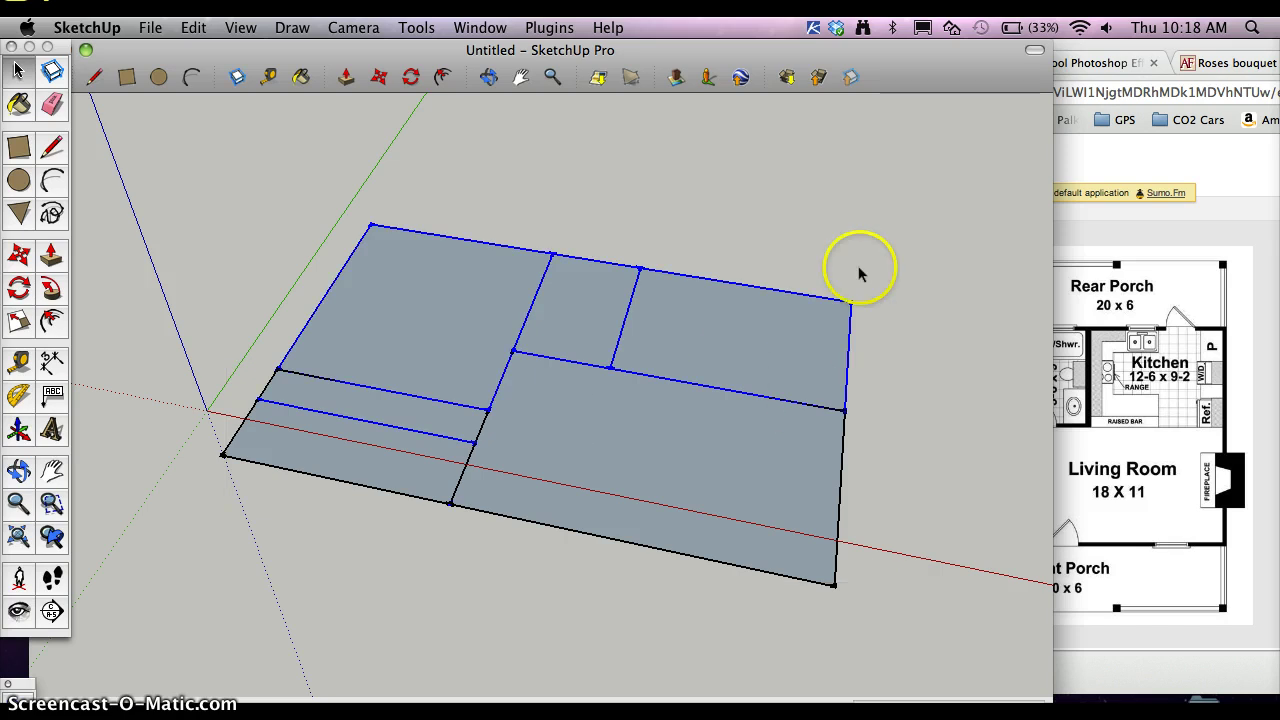
# Select the floor plan group and Explode it into loose geometry.
pyautogui.moveTo(275, 565); pyautogui.dragTo(260, 558)
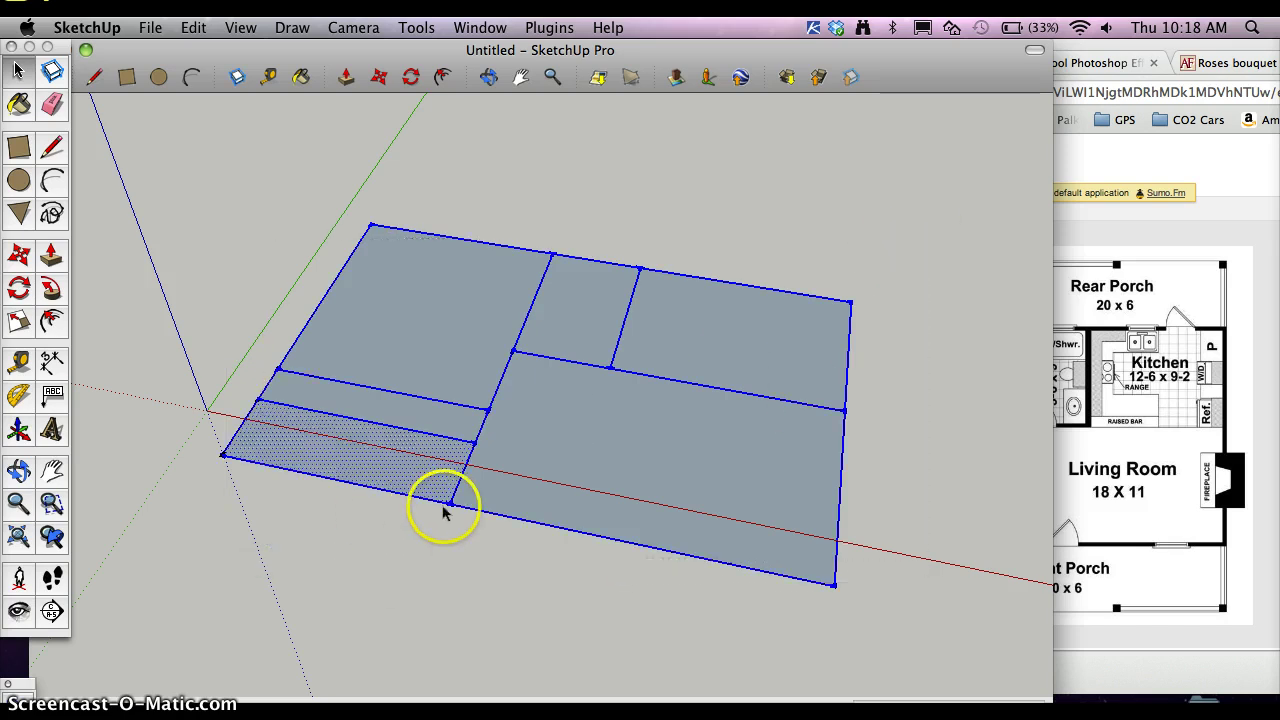
pyautogui.scroll(2, 445, 505)
pyautogui.rightClick(510, 483)
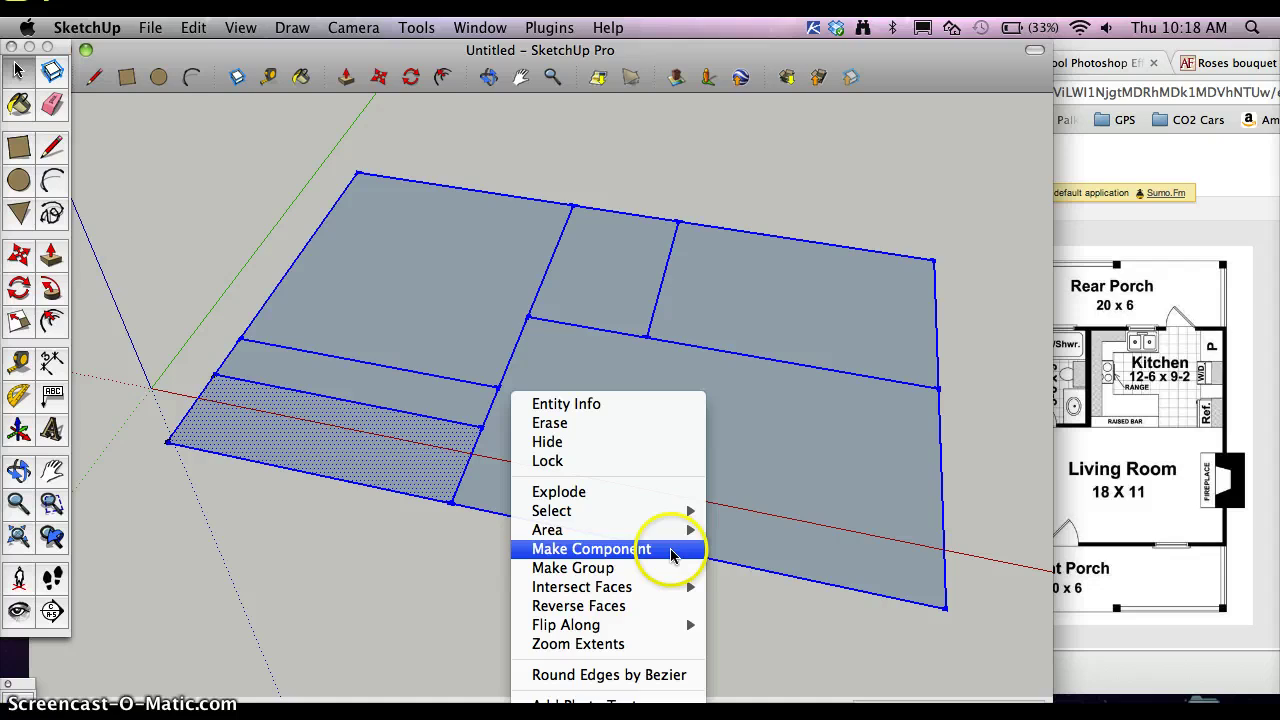
pyautogui.click(674, 494)
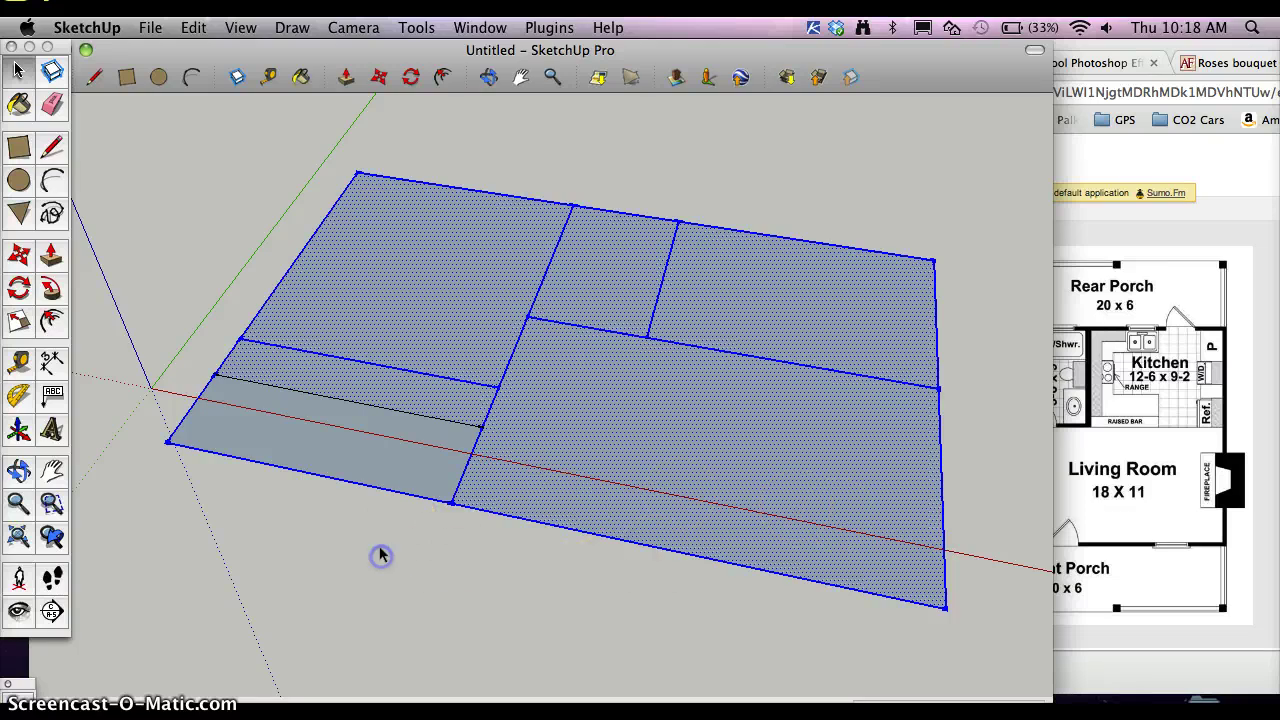
# Click the lower-left strip, the short left edge and the large lower-right face to confirm they're separate.
pyautogui.click(389, 482)
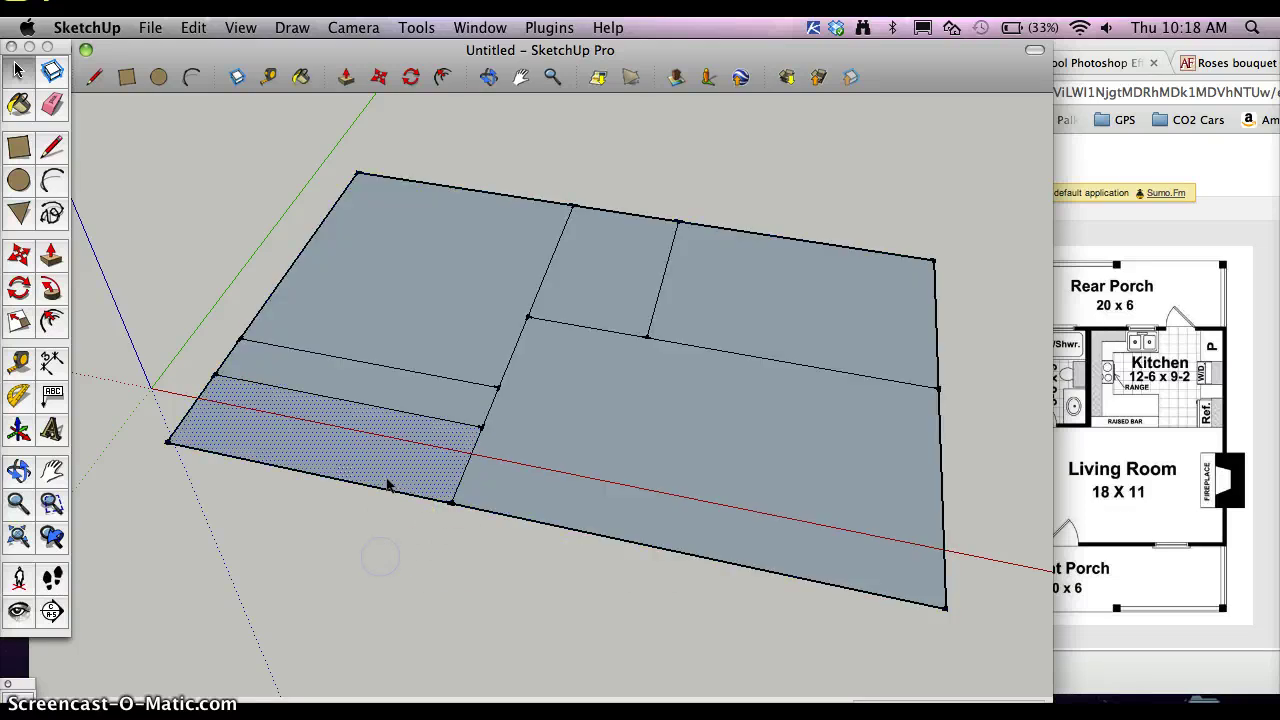
pyautogui.click(188, 420)
pyautogui.scroll(-2, 546, 467)
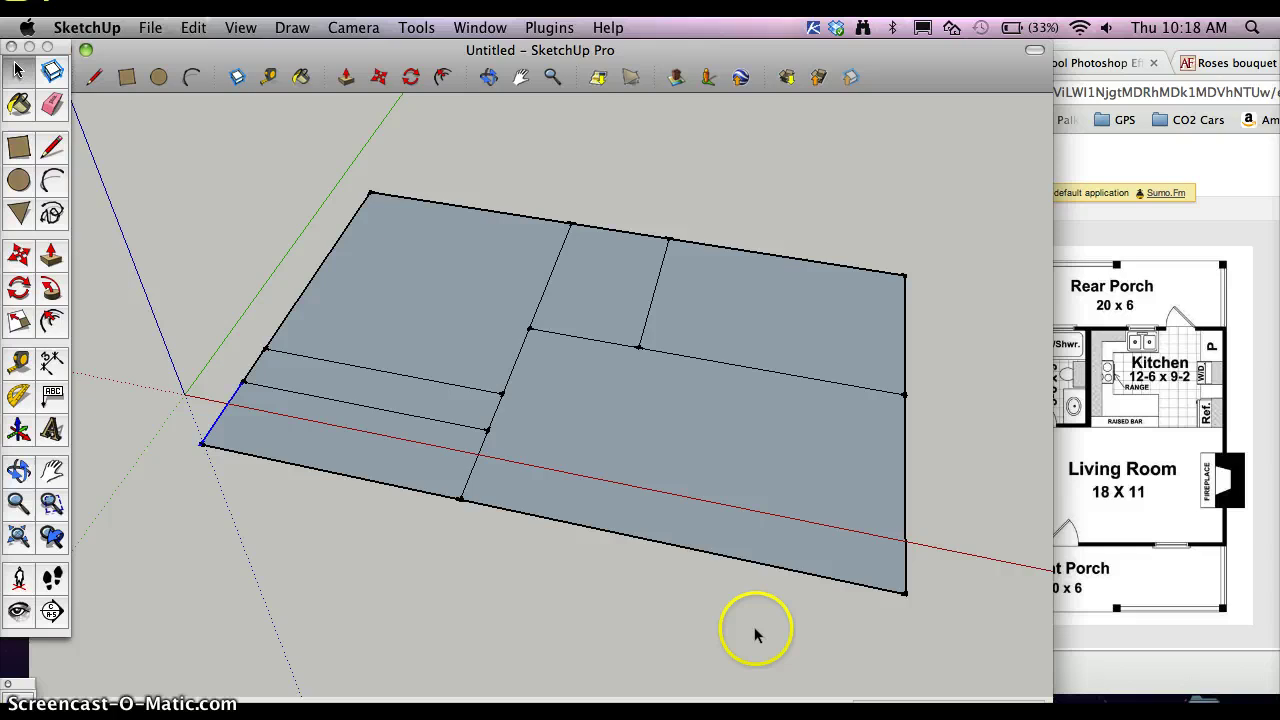
pyautogui.click(751, 398)
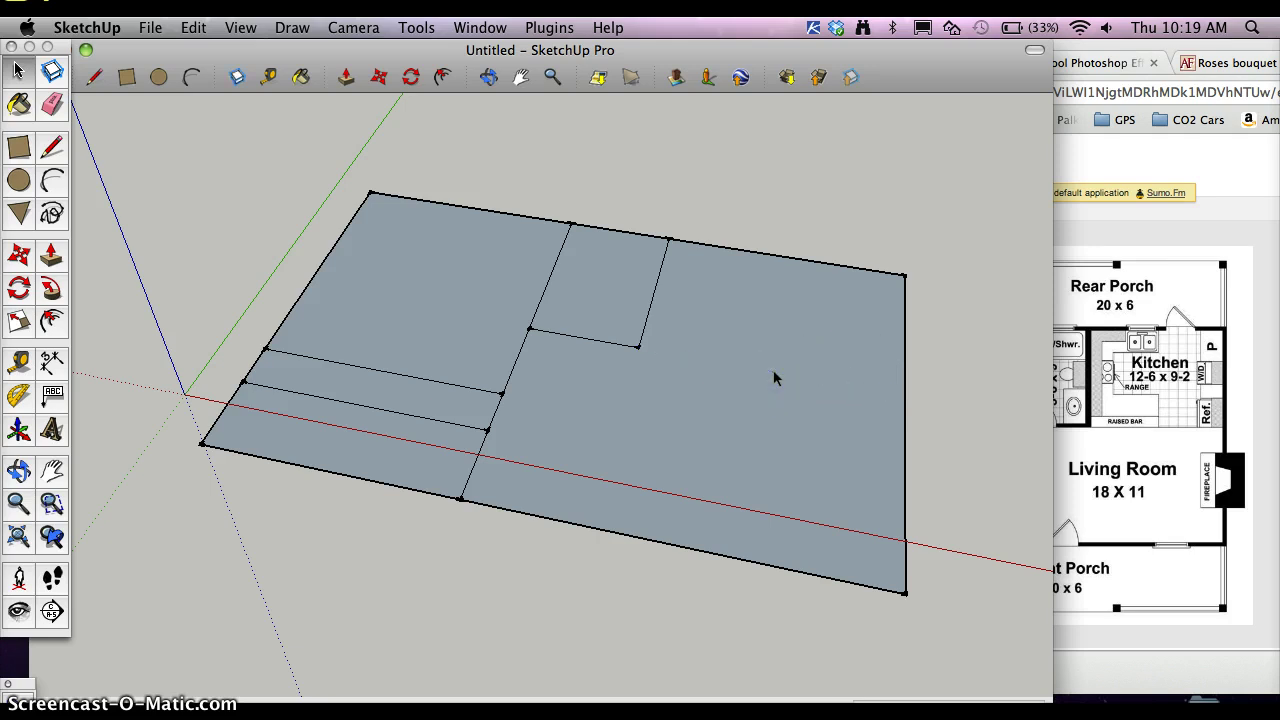
# Compare with the Chrome reference floor plan, then click each room face to verify the merged layout.
pyautogui.click(1172, 425)
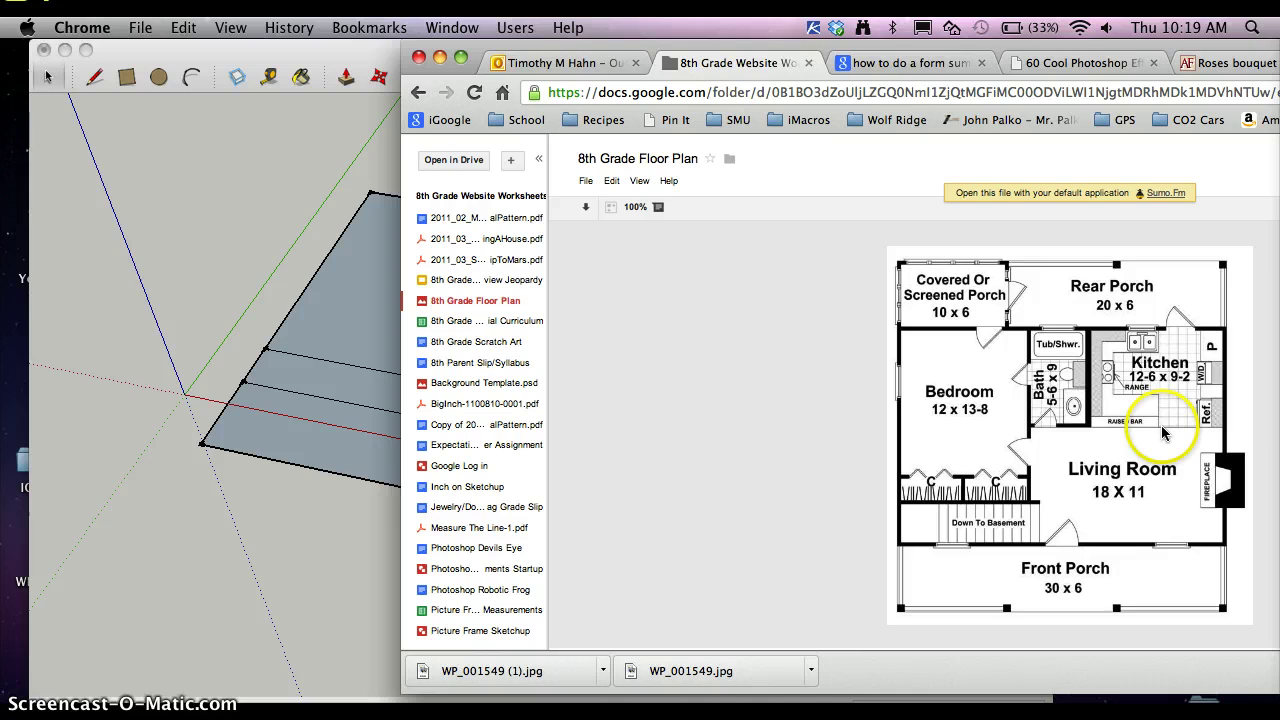
pyautogui.click(357, 320)
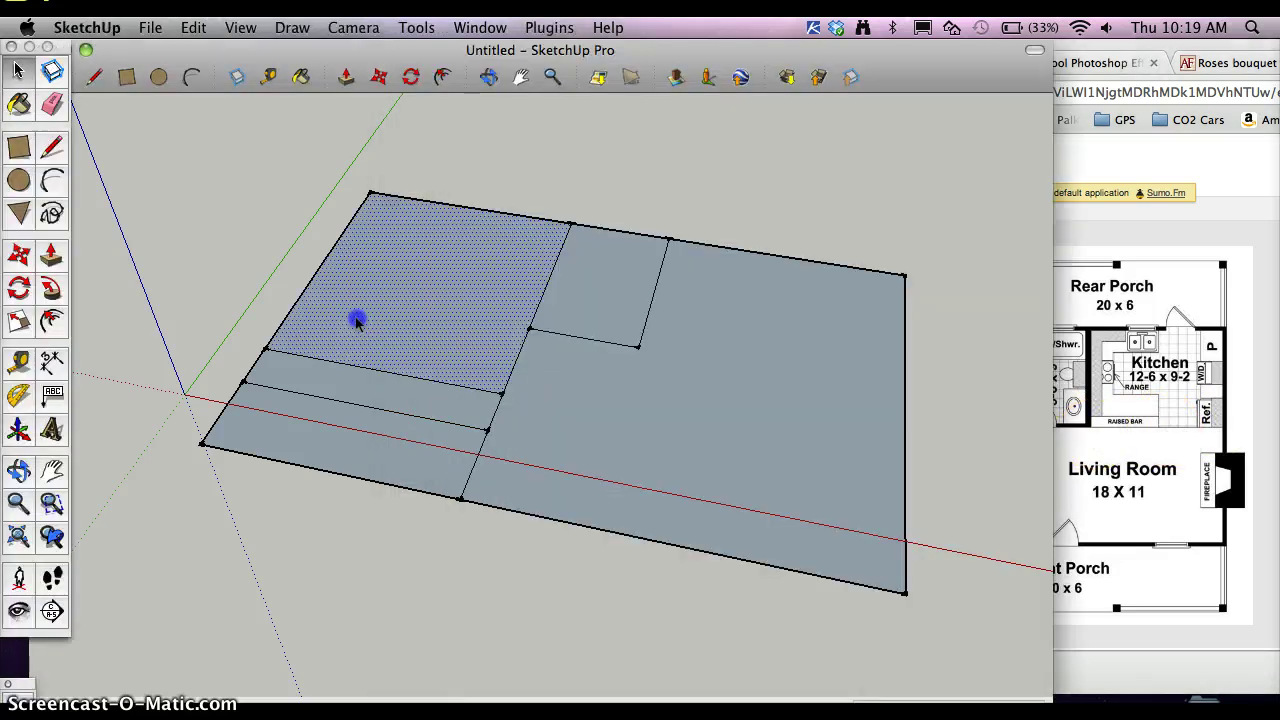
pyautogui.click(699, 386)
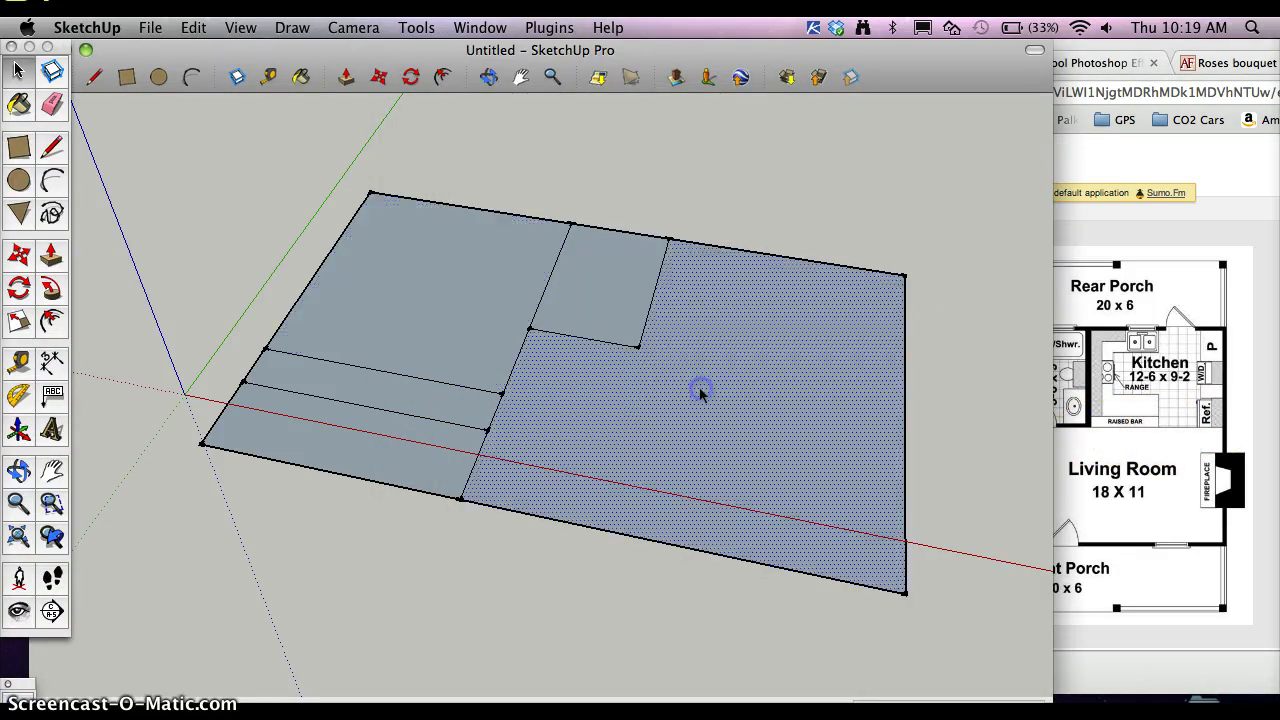
pyautogui.click(606, 306)
pyautogui.click(432, 334)
pyautogui.click(386, 449)
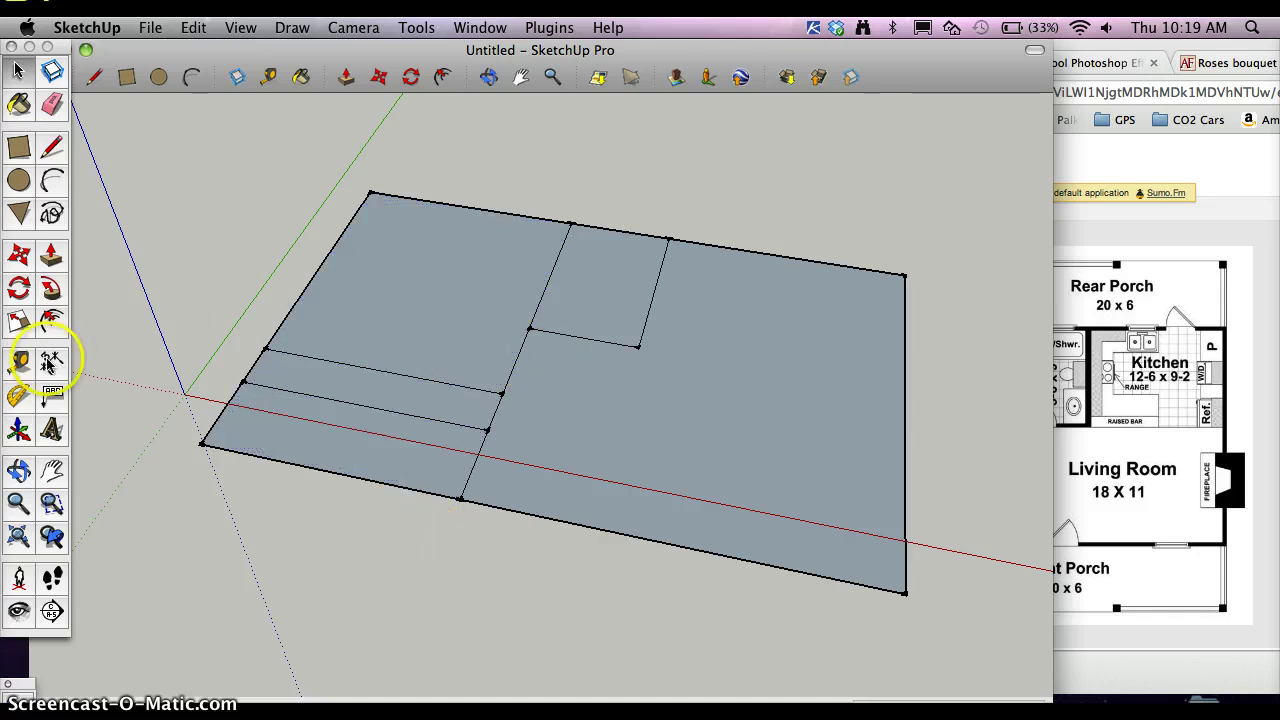
# Offset the upper-left room's outline inward to form a thin inner wall edge.
pyautogui.click(51, 323)
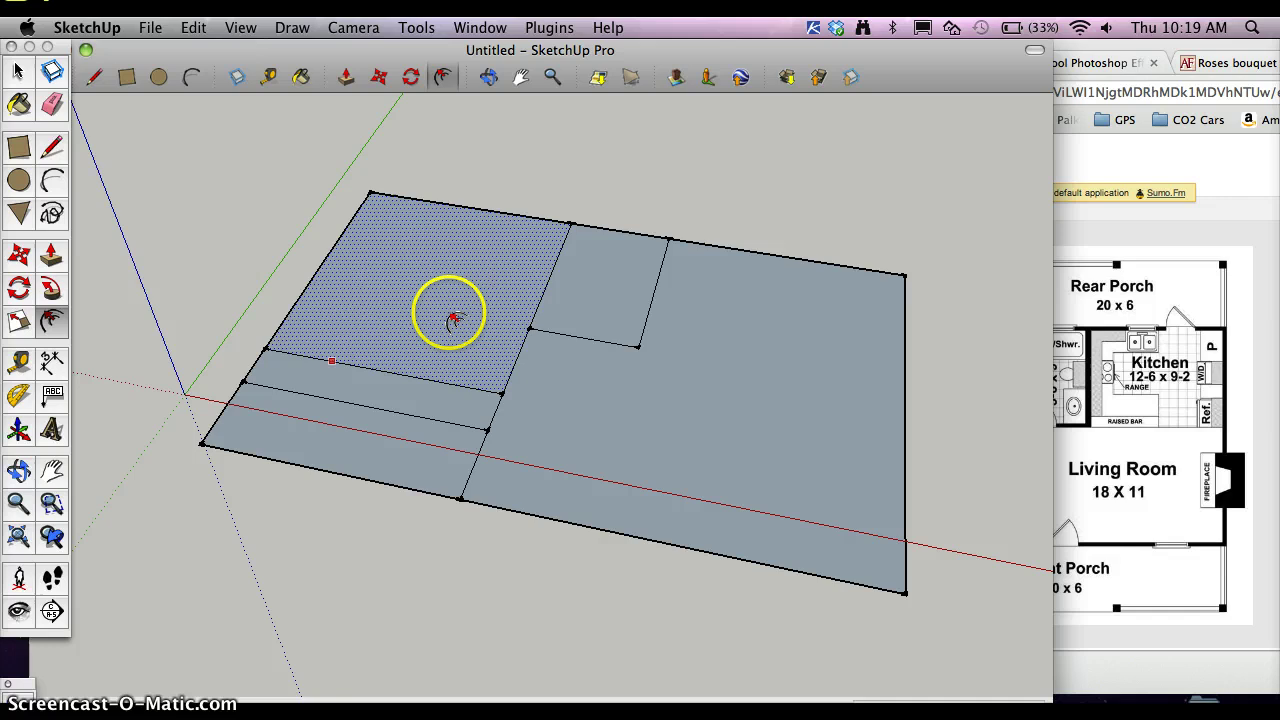
pyautogui.click(364, 281)
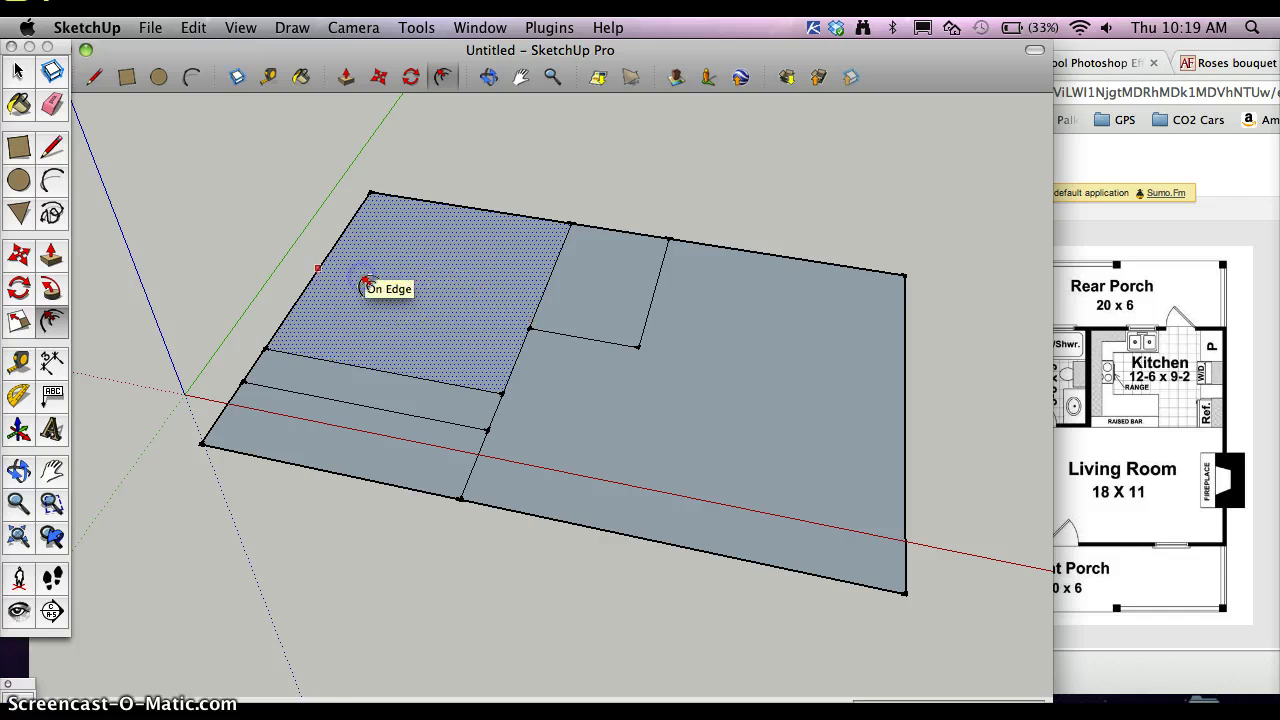
pyautogui.click(369, 283)
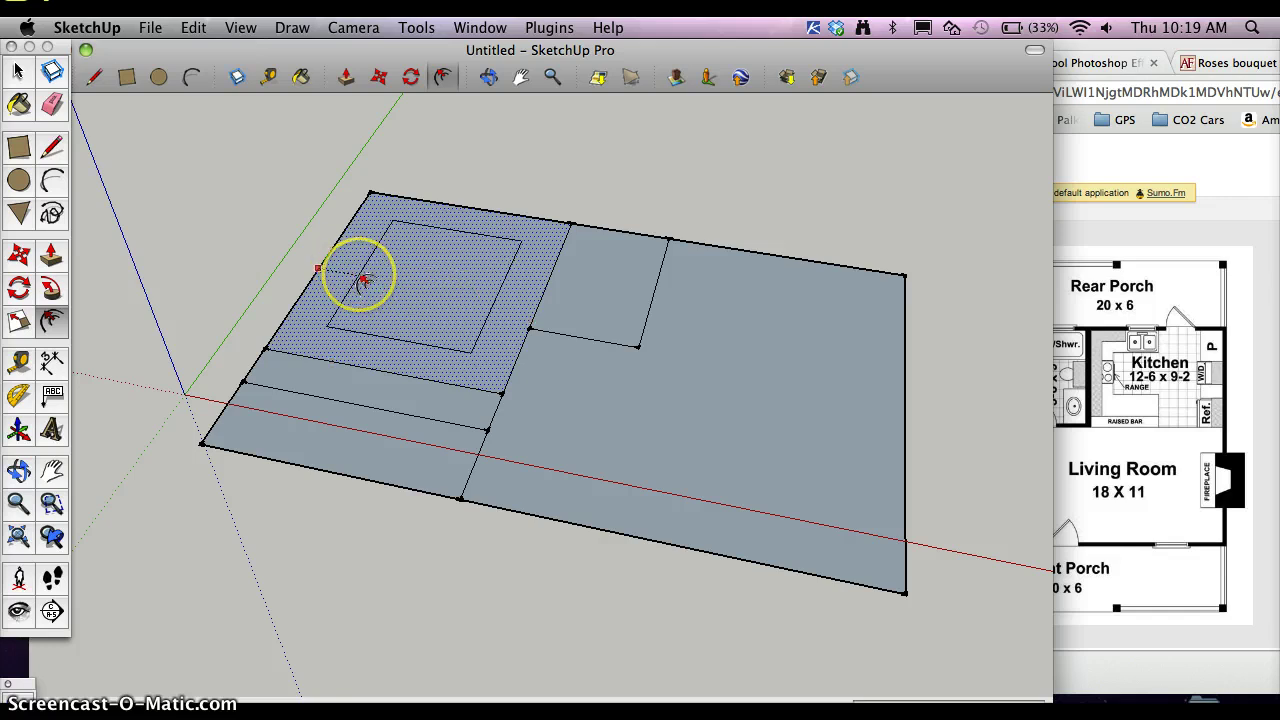
pyautogui.click(362, 281)
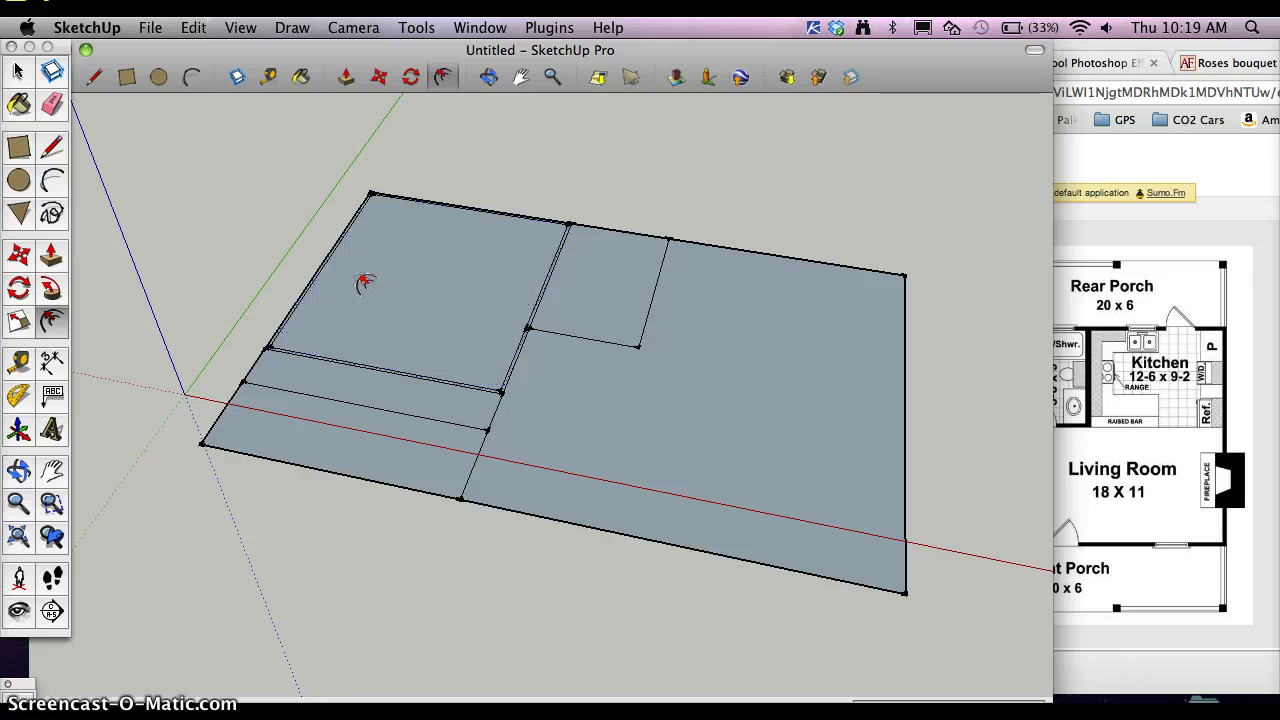
pyautogui.click(578, 336)
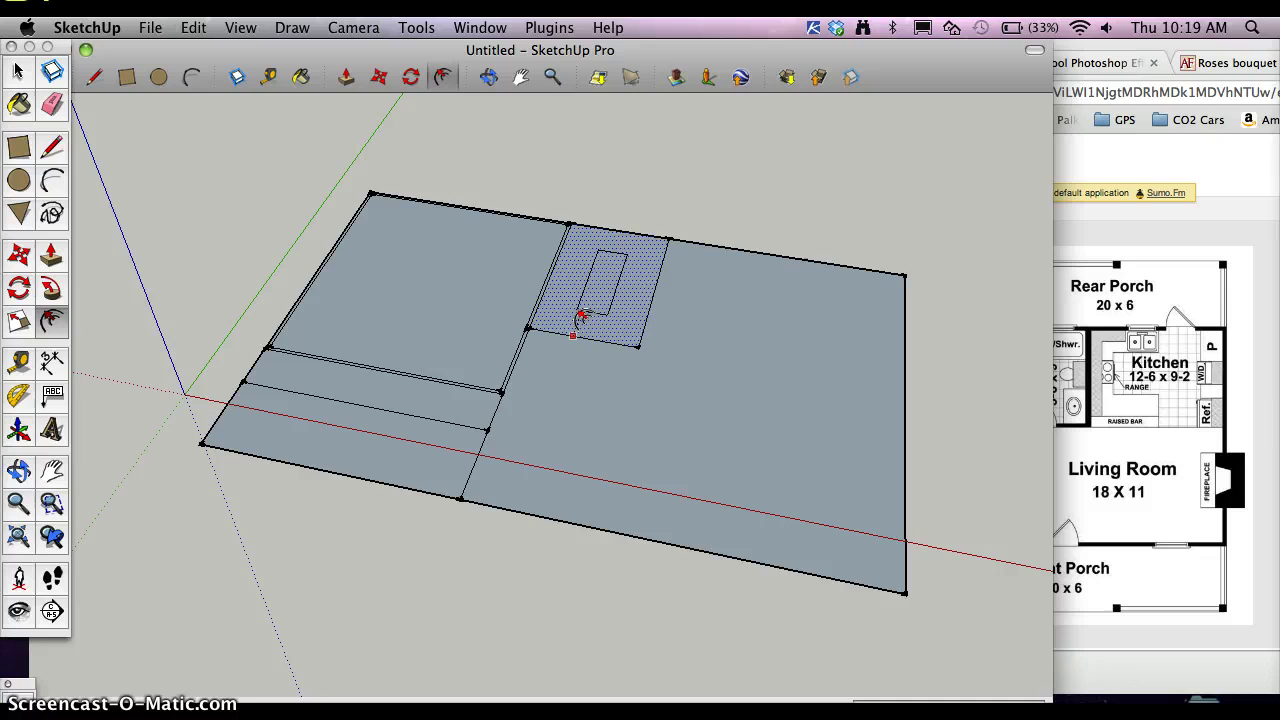
# Offset the L-shaped living area inward by 6.
pyautogui.click(714, 346)
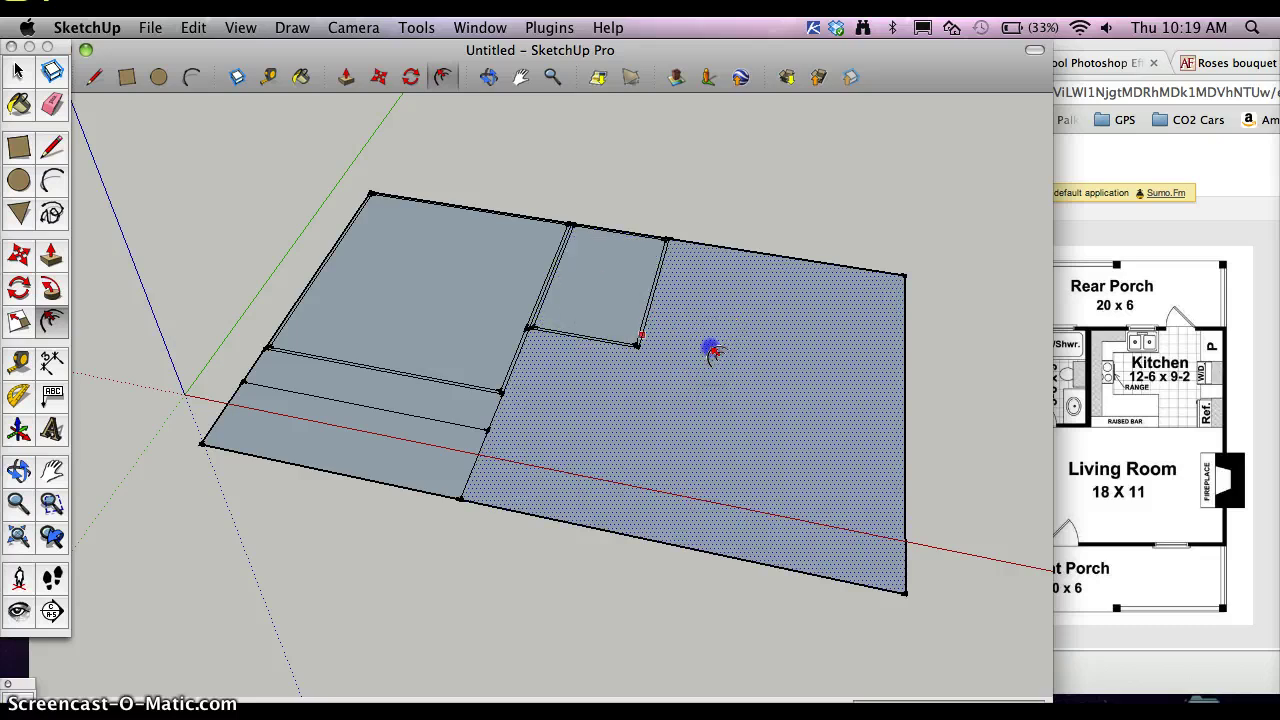
pyautogui.click(702, 339)
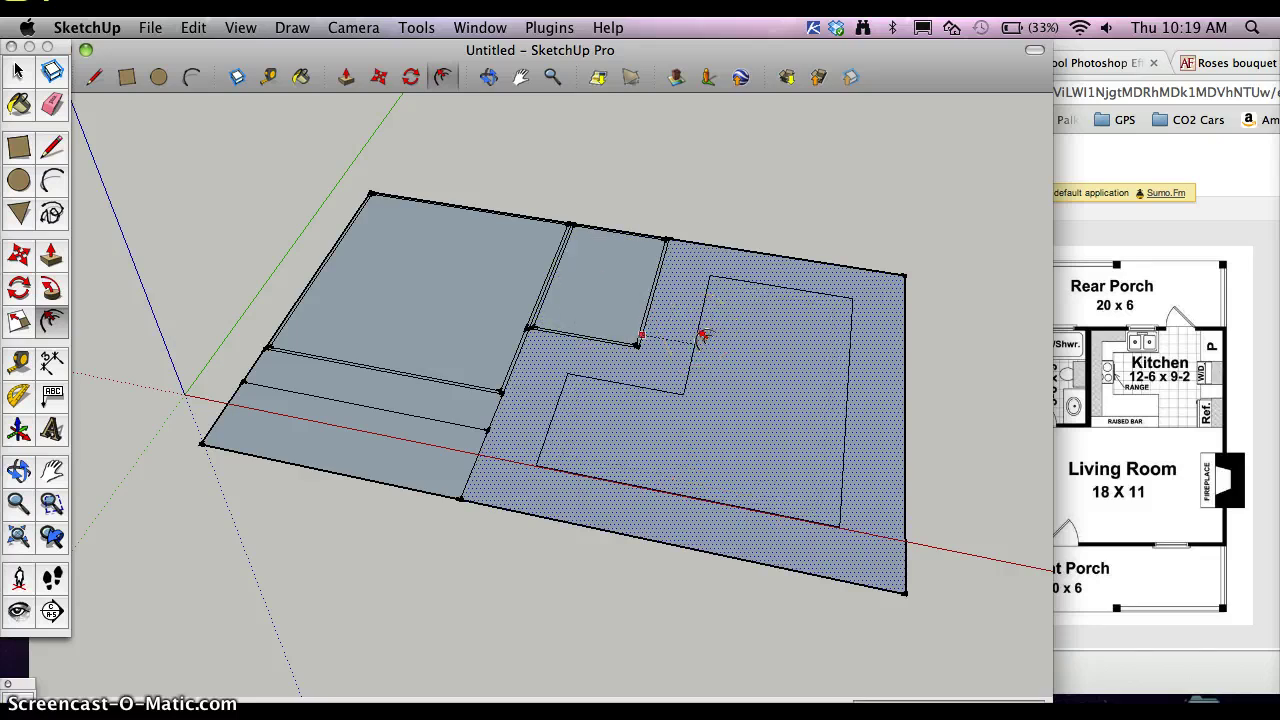
pyautogui.write('6')
pyautogui.press('Return')
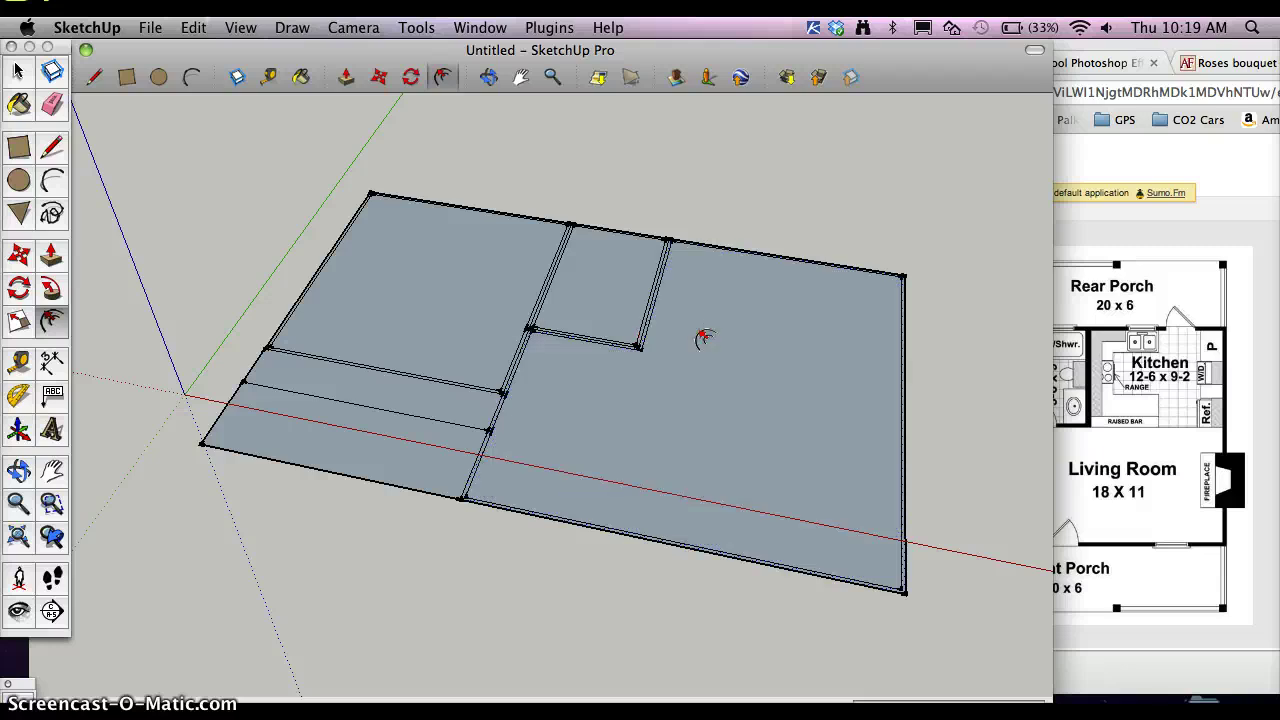
# Offset the lower-left strip and the lower-left face inward to form their wall edges.
pyautogui.scroll(3, 463, 434)
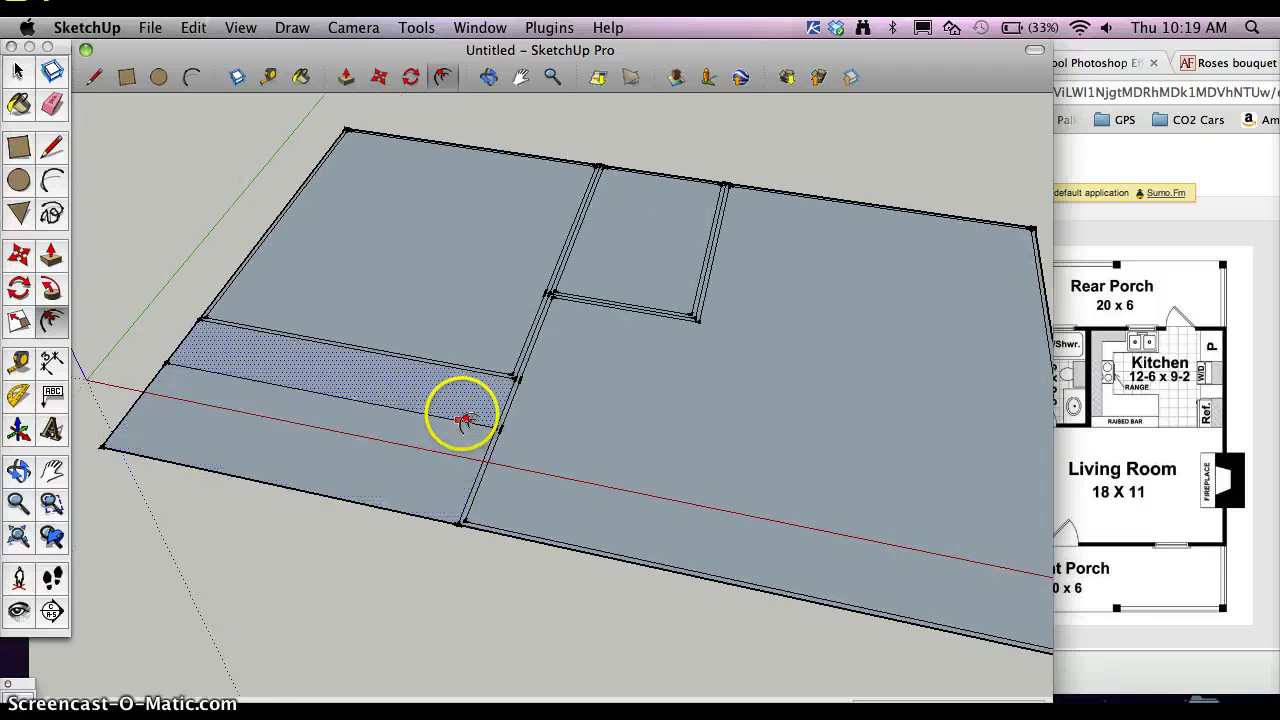
pyautogui.click(436, 385)
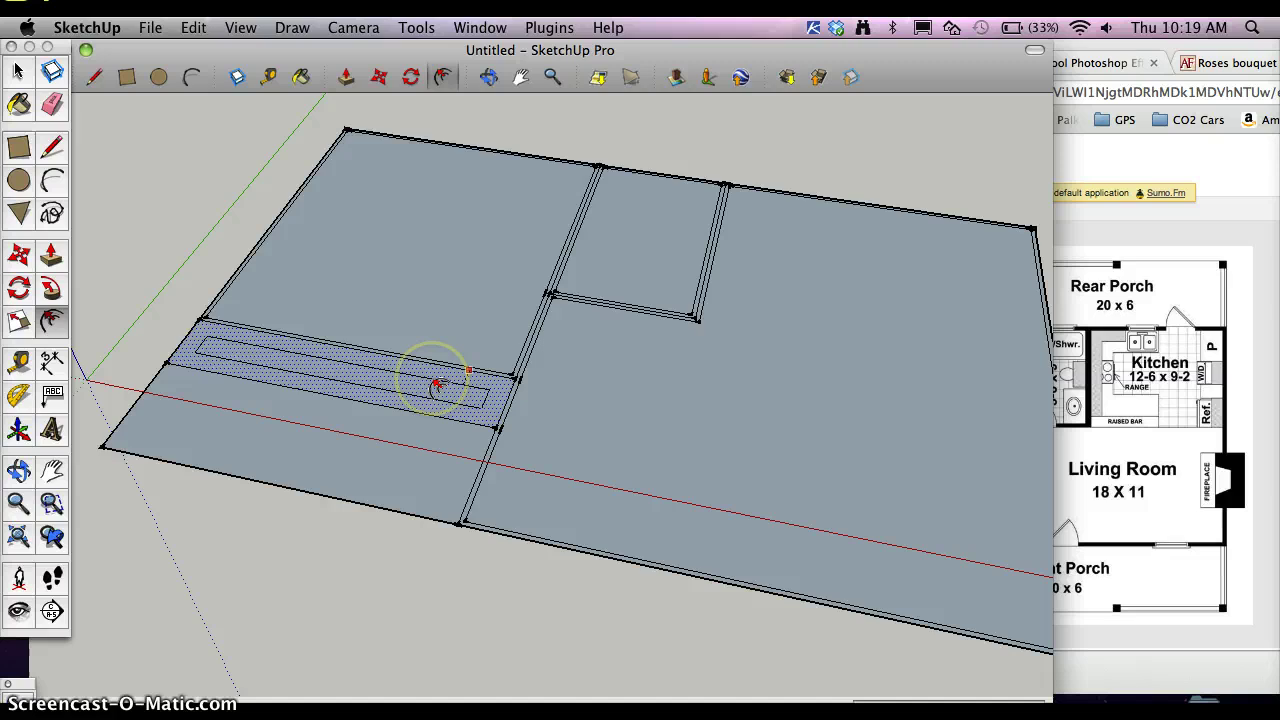
pyautogui.click(434, 382)
pyautogui.click(401, 459)
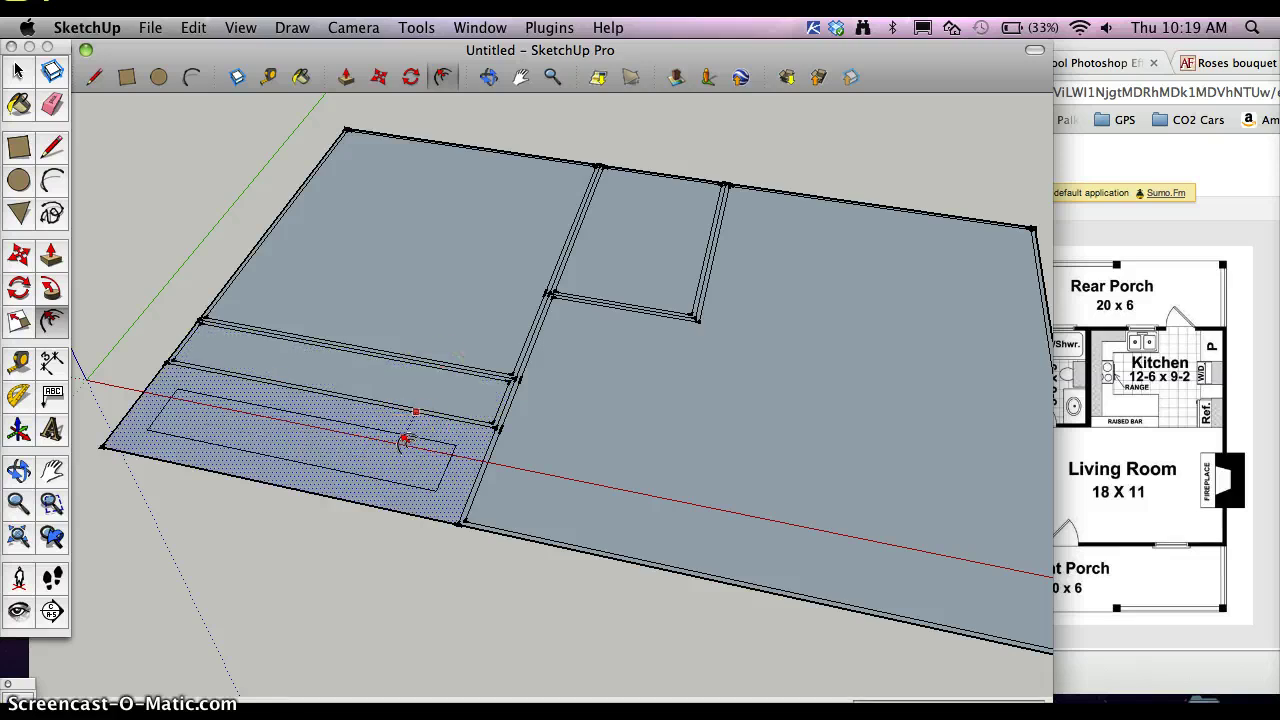
pyautogui.click(404, 441)
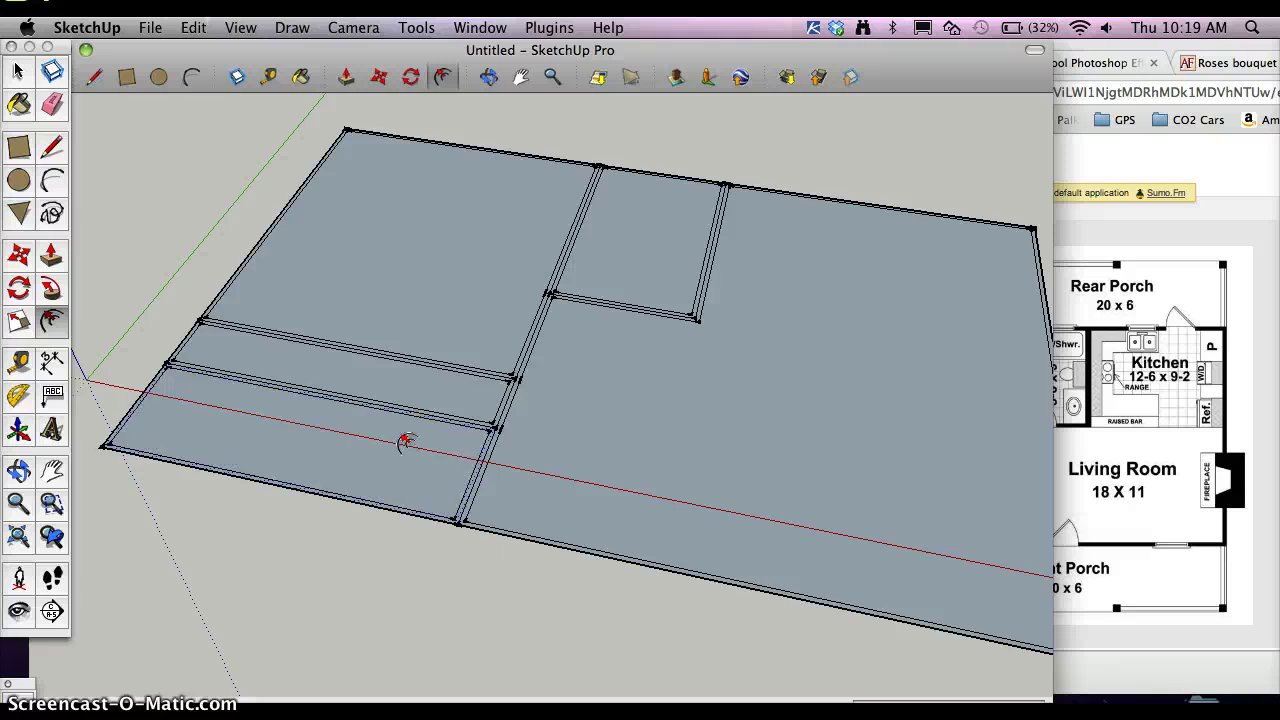
pyautogui.scroll(-2, 257, 331)
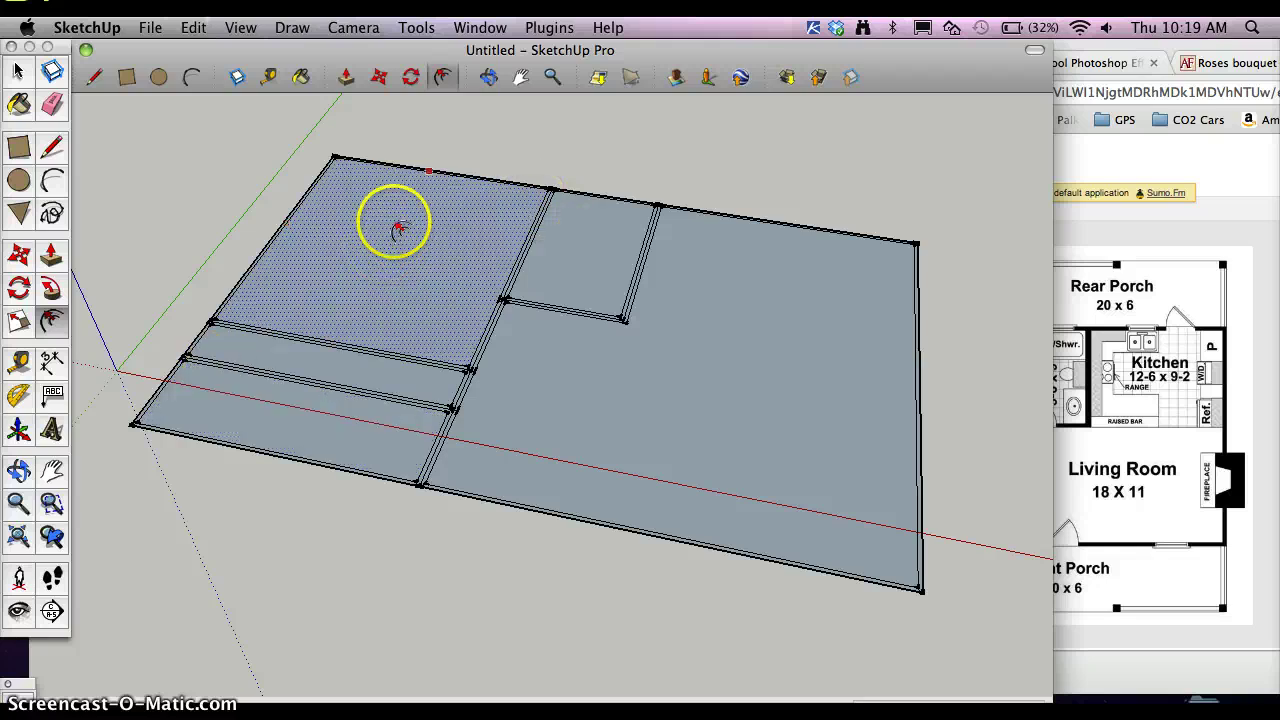
# Zoom in and out around the upper-left room to inspect its inner offset wall edges.
pyautogui.scroll(2, 391, 211)
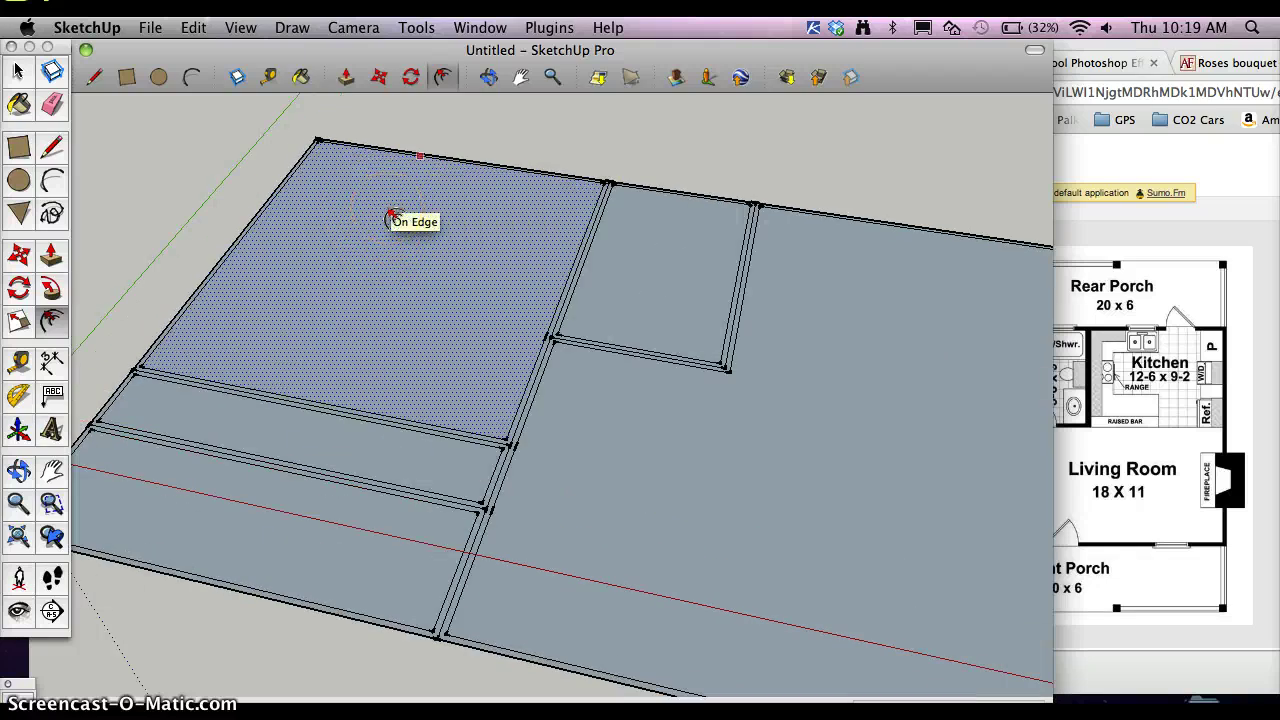
pyautogui.scroll(-2, 391, 218)
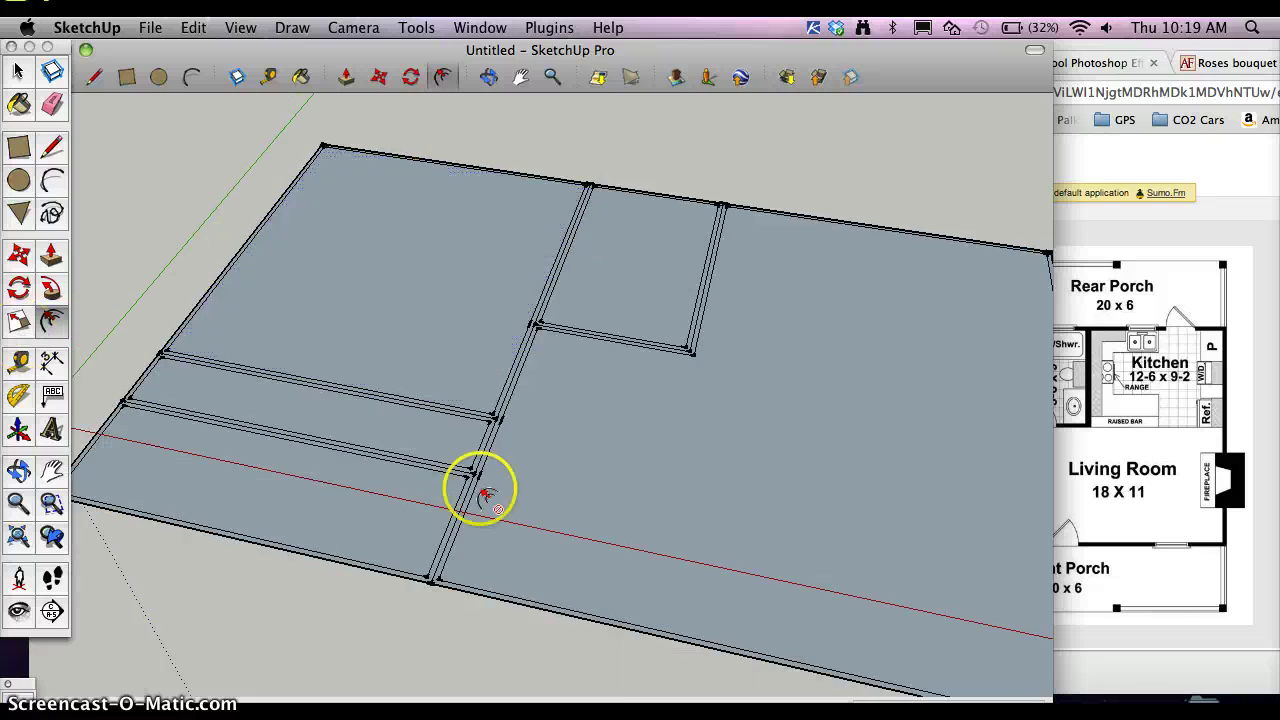
pyautogui.scroll(-1, 477, 486)
pyautogui.scroll(1, 492, 625)
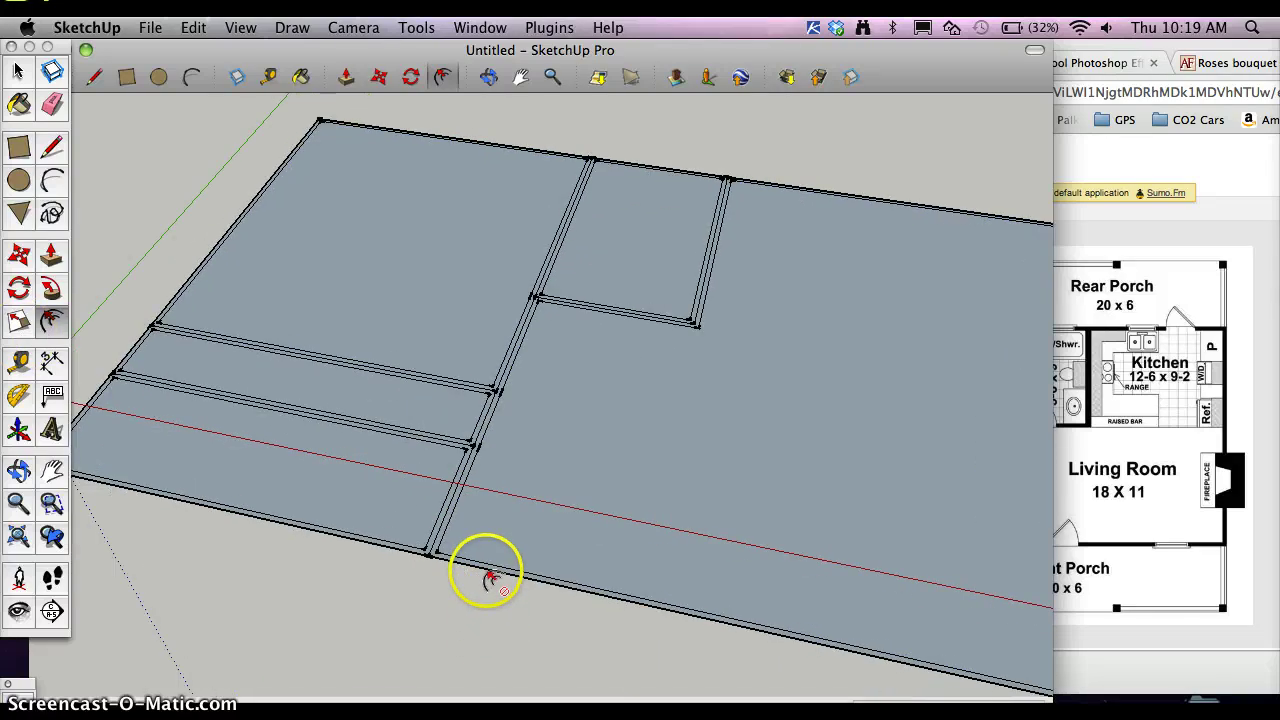
pyautogui.scroll(2, 490, 575)
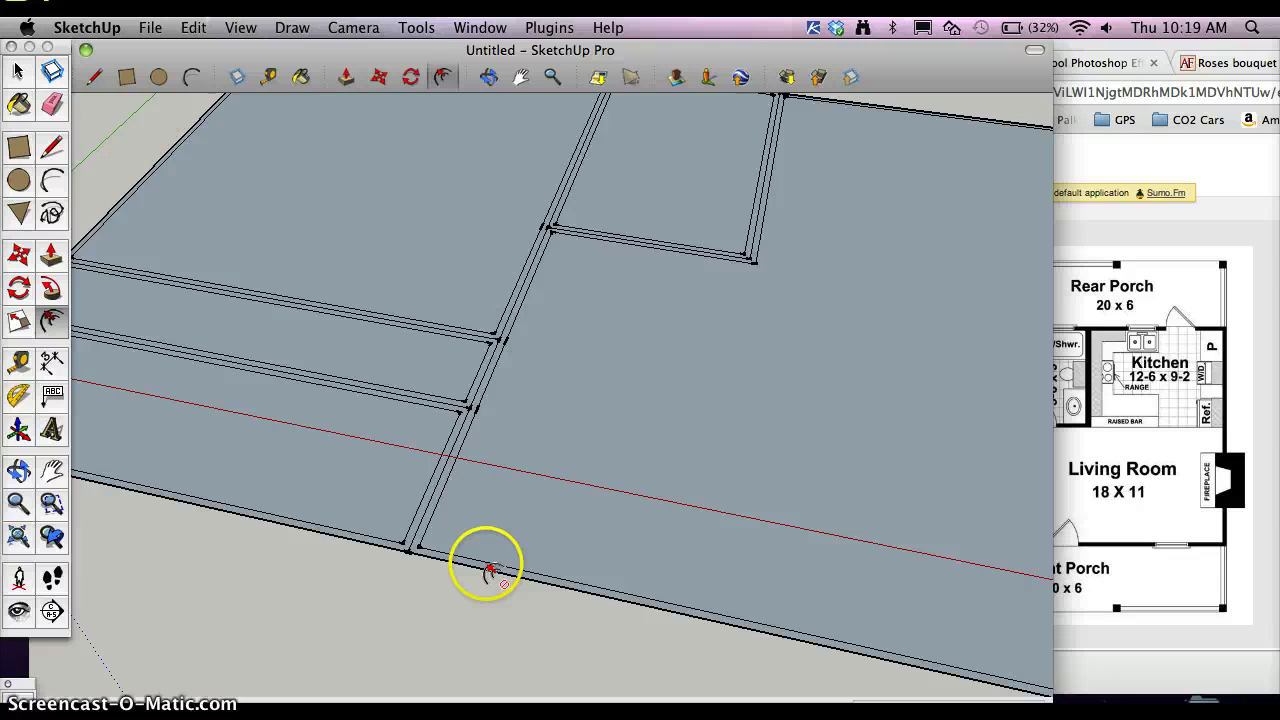
pyautogui.scroll(1, 455, 567)
pyautogui.scroll(2, 455, 567)
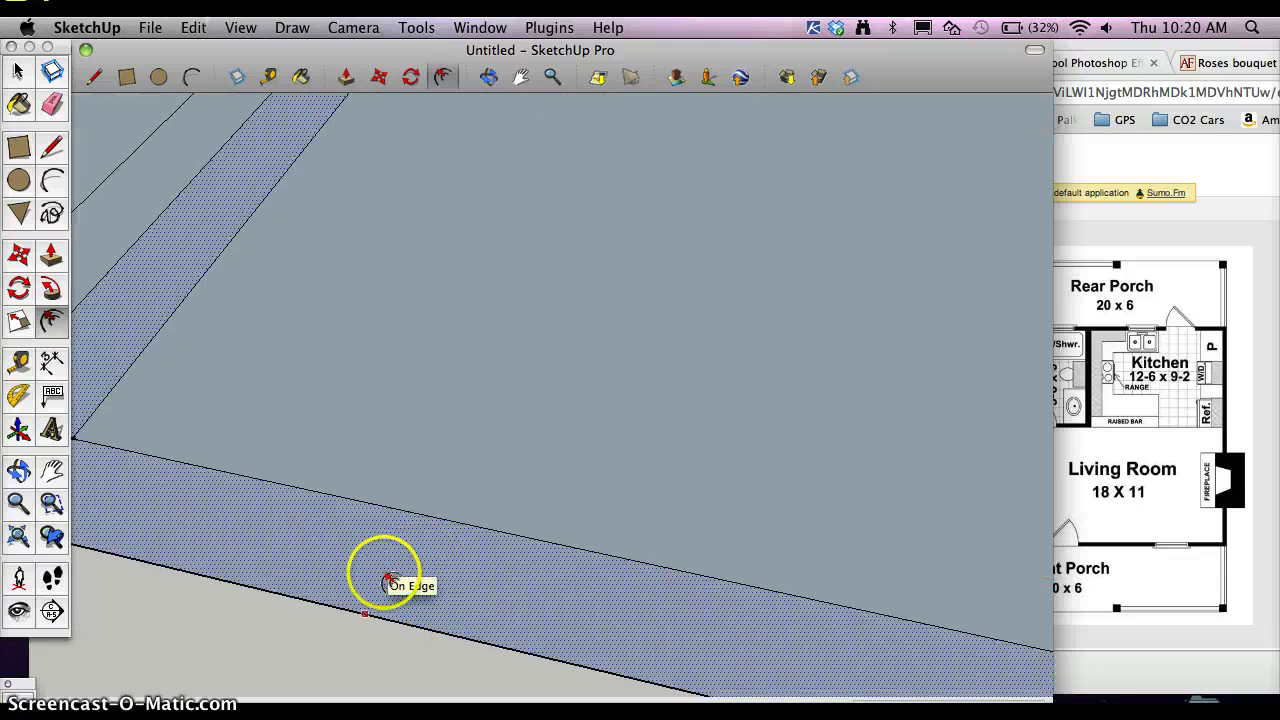
pyautogui.scroll(-3, 388, 582)
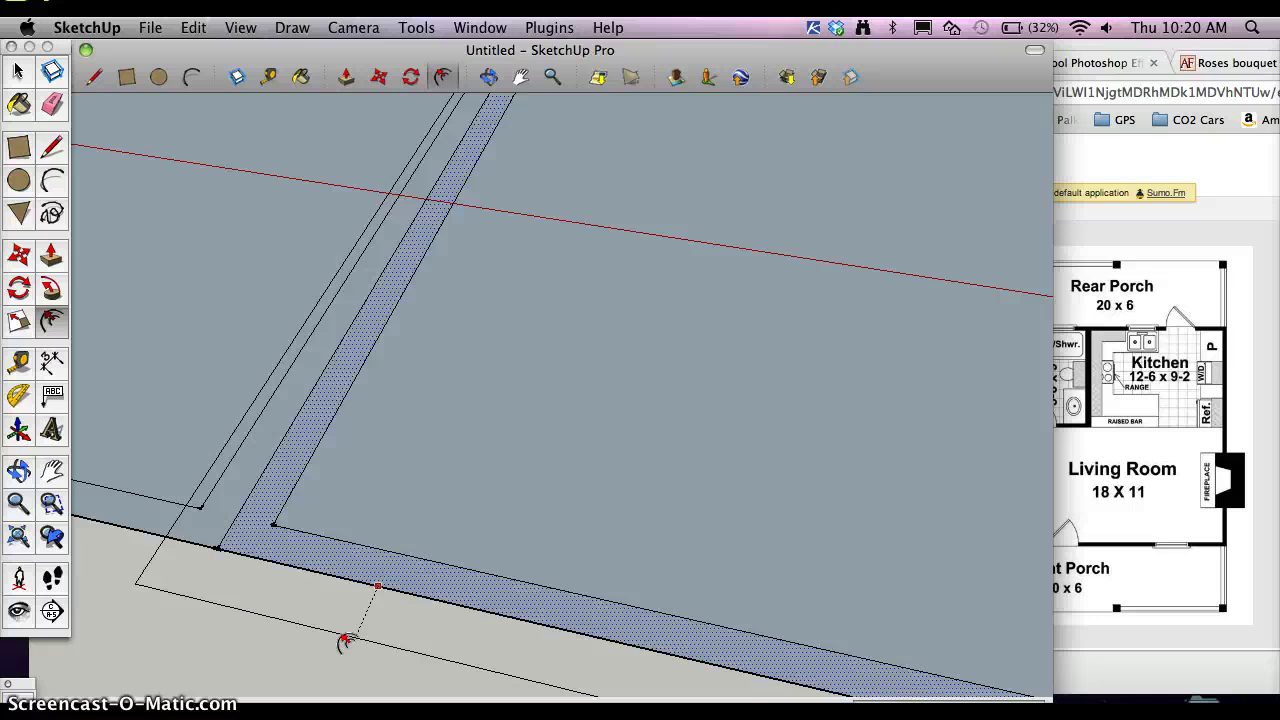
pyautogui.scroll(-5, 346, 643)
pyautogui.click(422, 480)
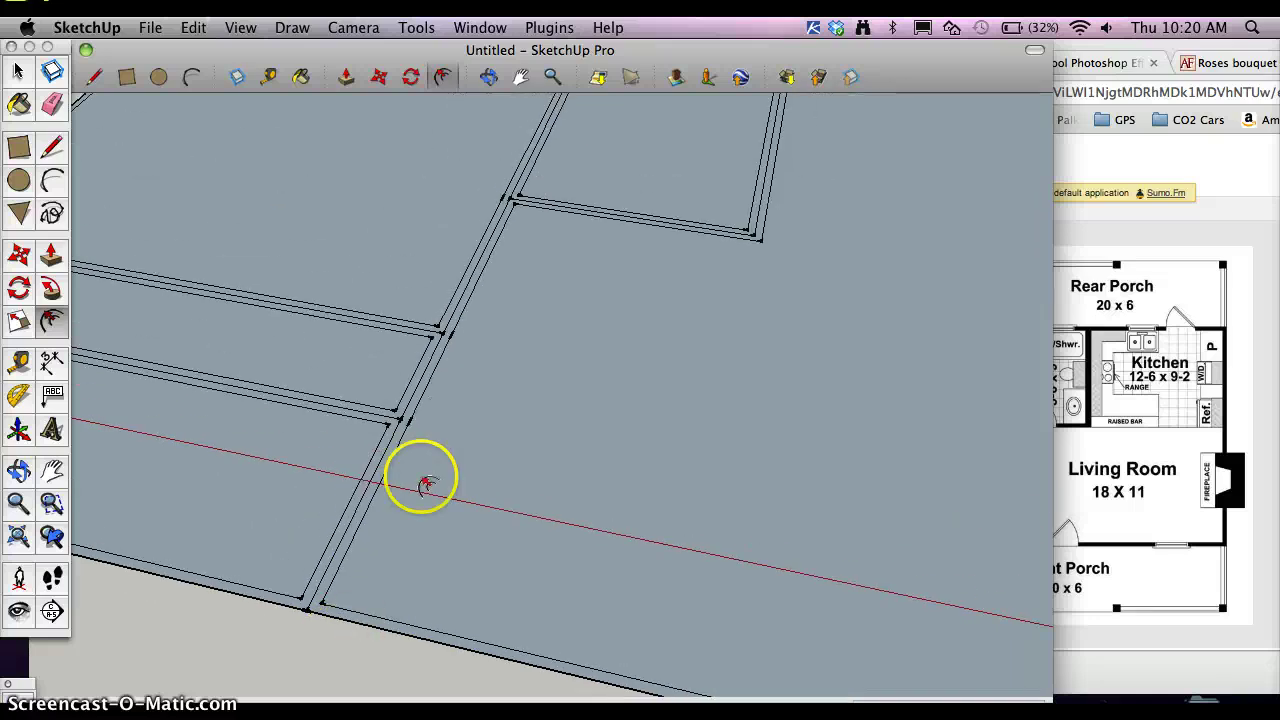
pyautogui.scroll(-5, 422, 480)
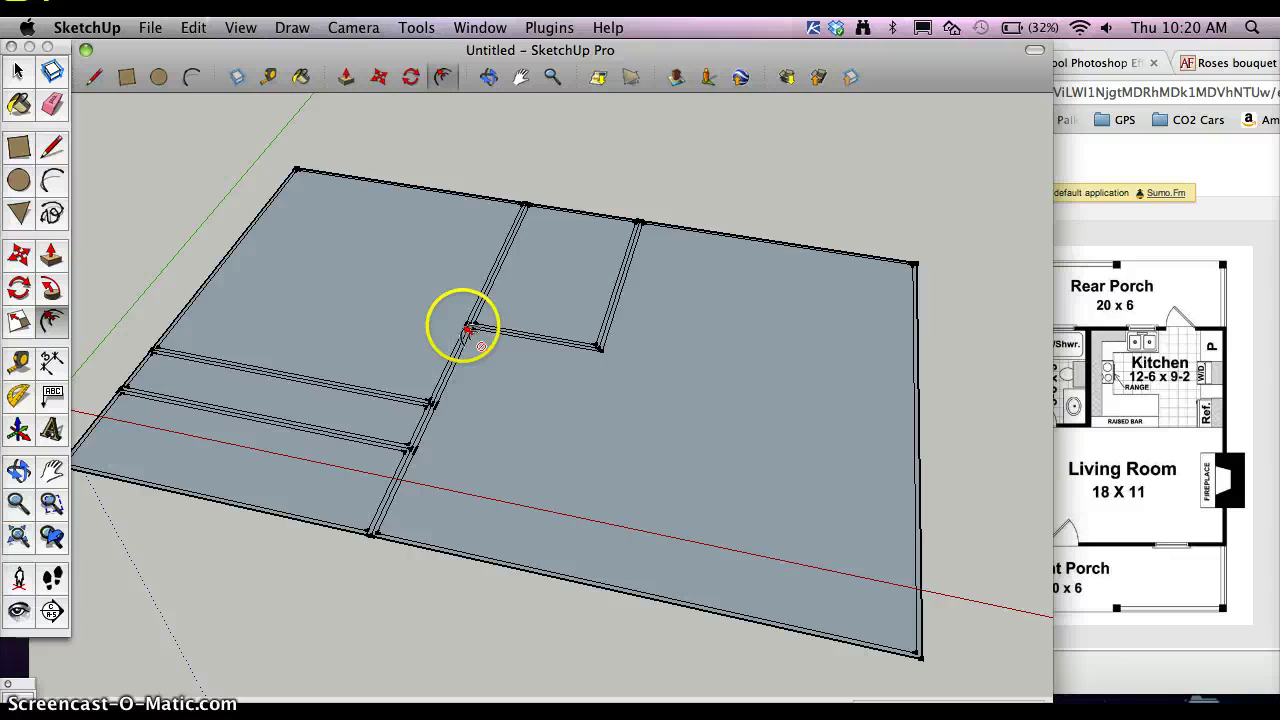
pyautogui.scroll(5, 468, 330)
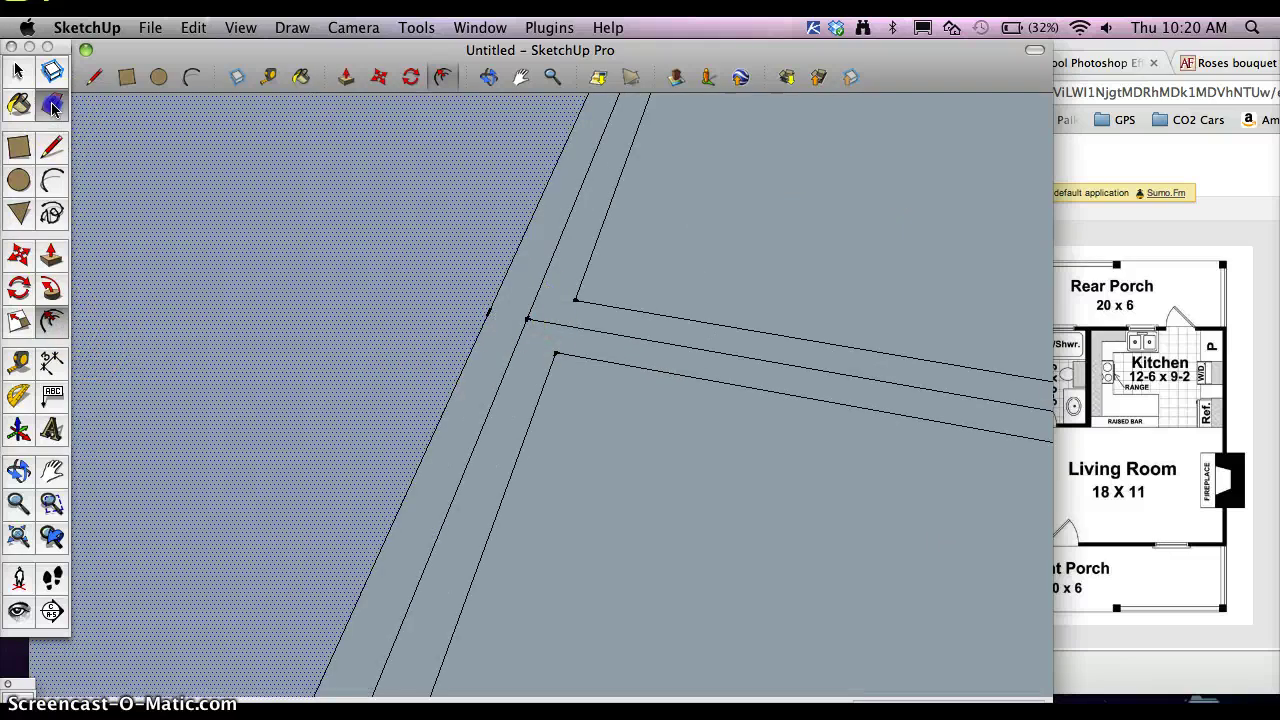
# Erase the two stray edges at the interior wall junction and zoom around to check the cleanup.
pyautogui.scroll(-5, 571, 371)
pyautogui.scroll(5, 571, 371)
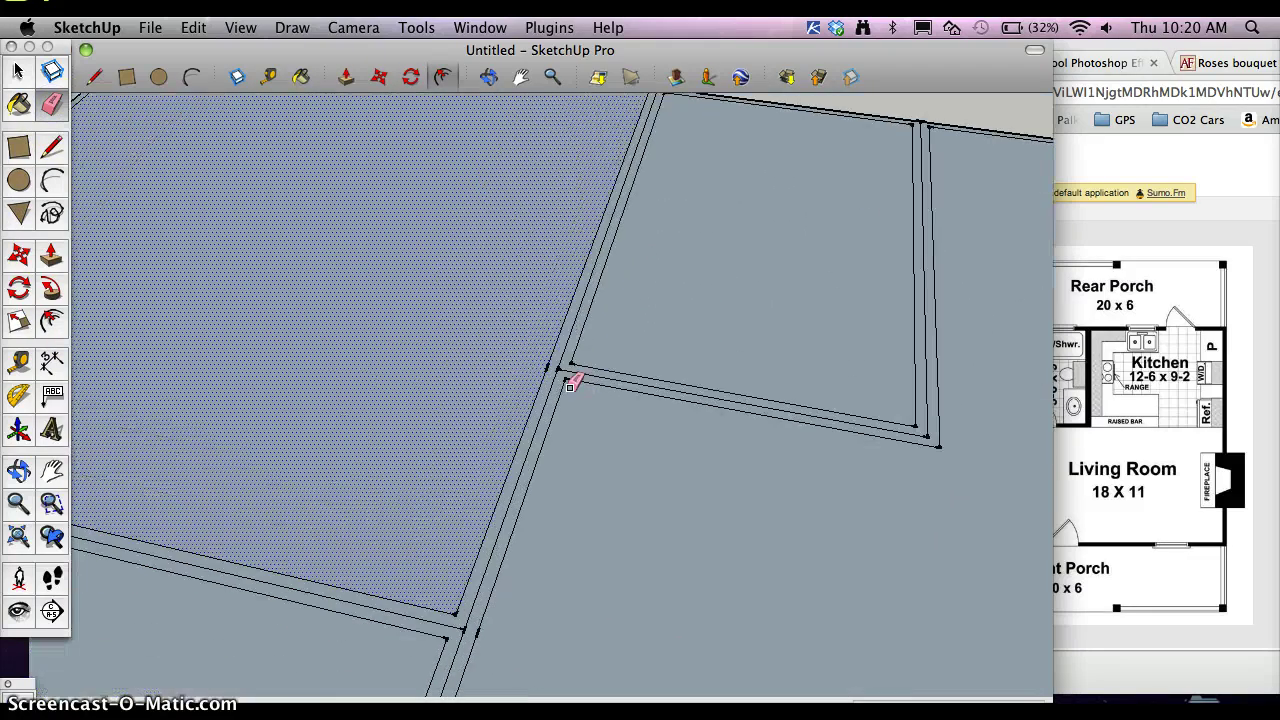
pyautogui.moveTo(549, 344); pyautogui.dragTo(531, 309)
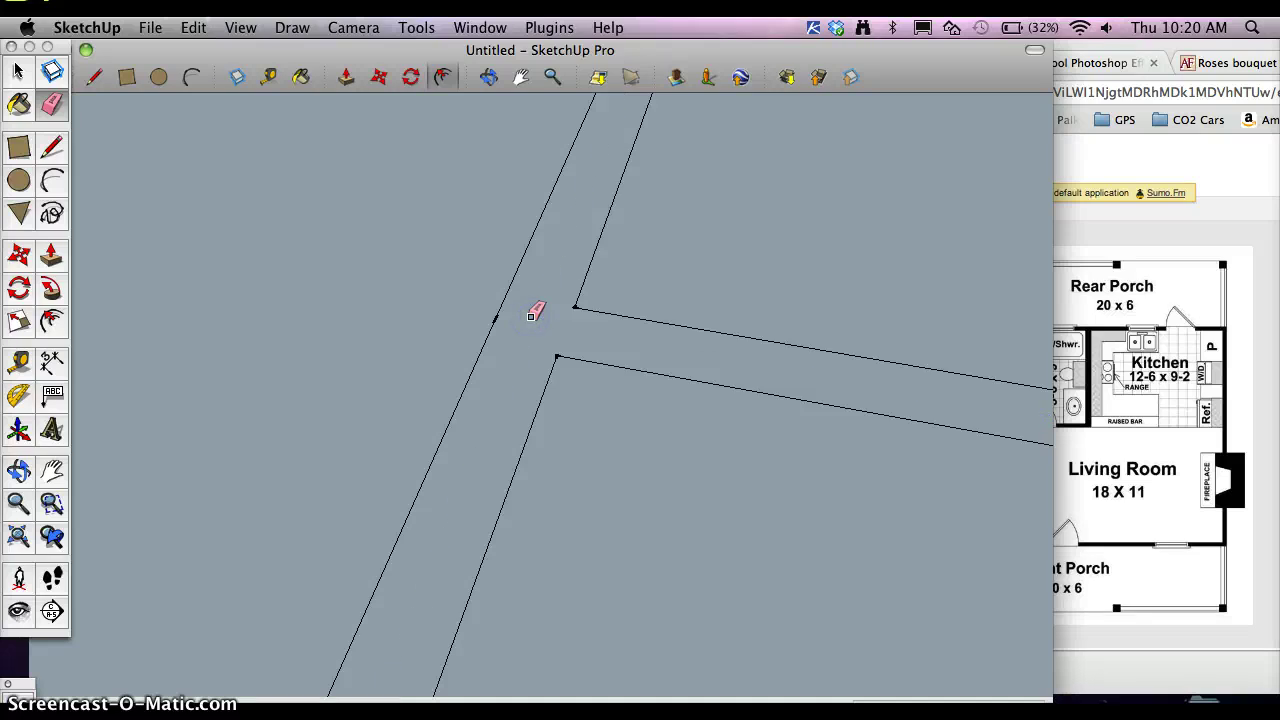
pyautogui.scroll(-5, 533, 313)
pyautogui.scroll(4, 700, 220)
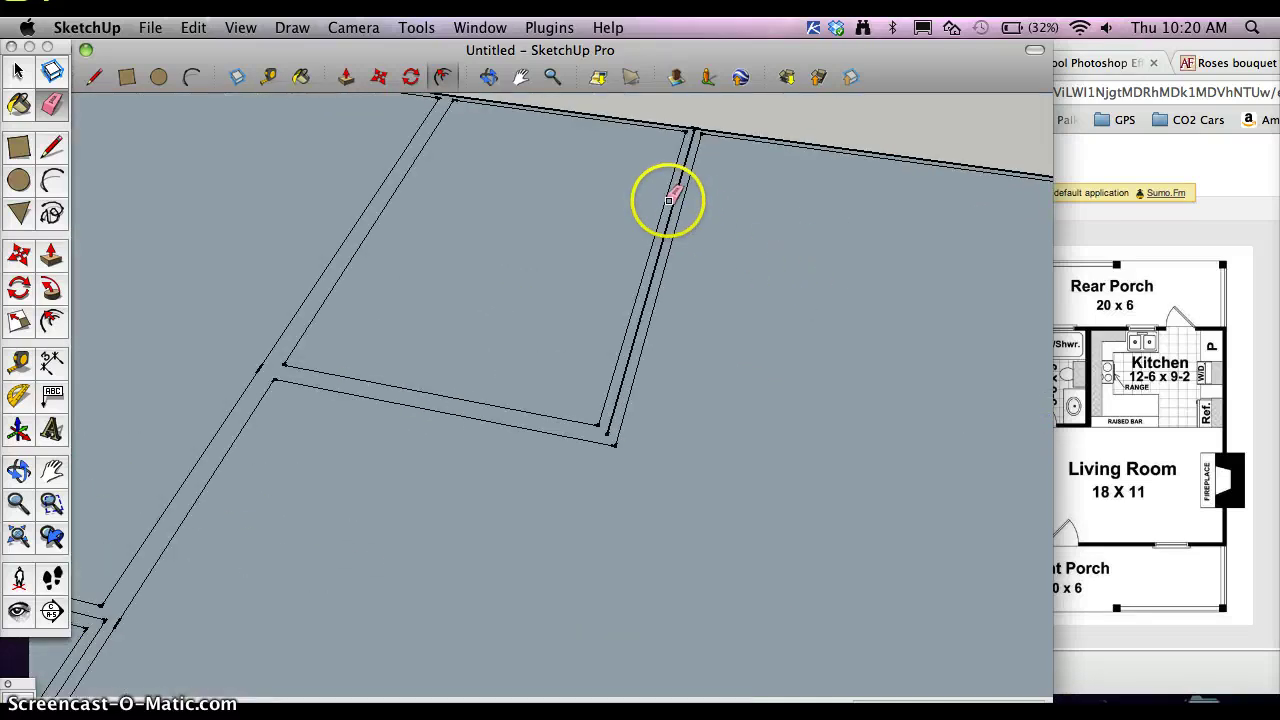
pyautogui.scroll(-5, 674, 198)
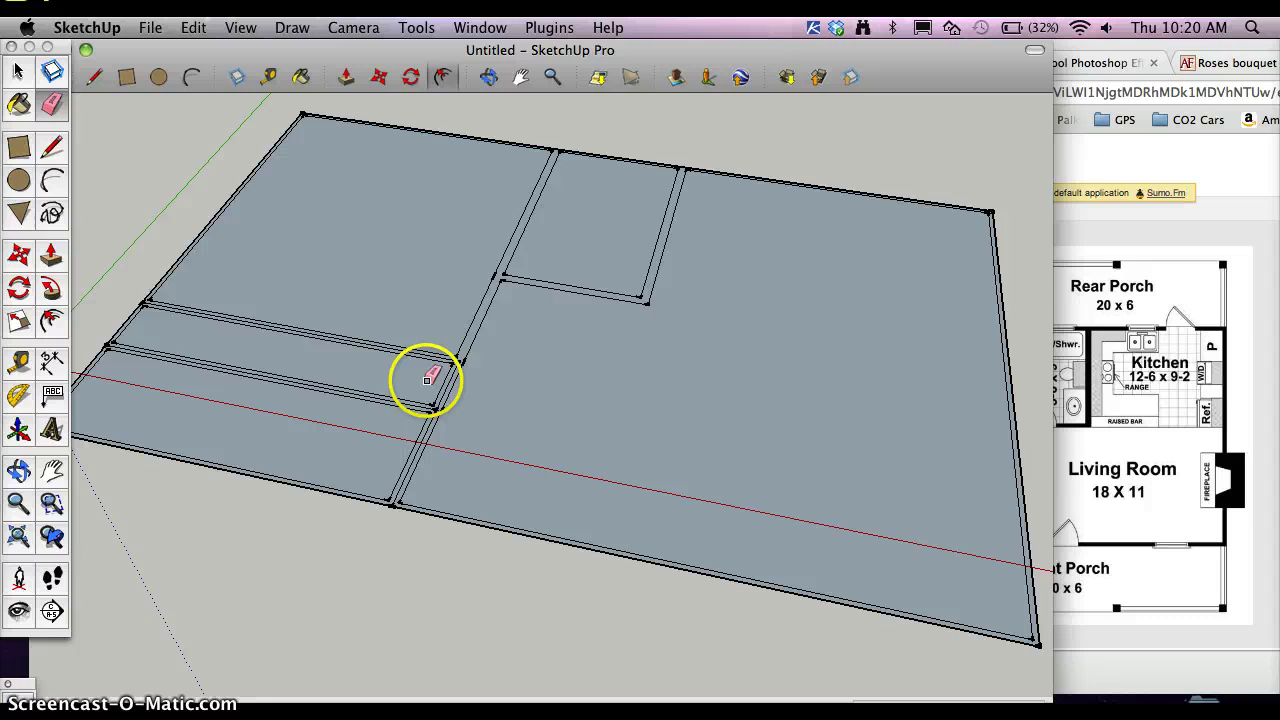
pyautogui.scroll(4, 429, 371)
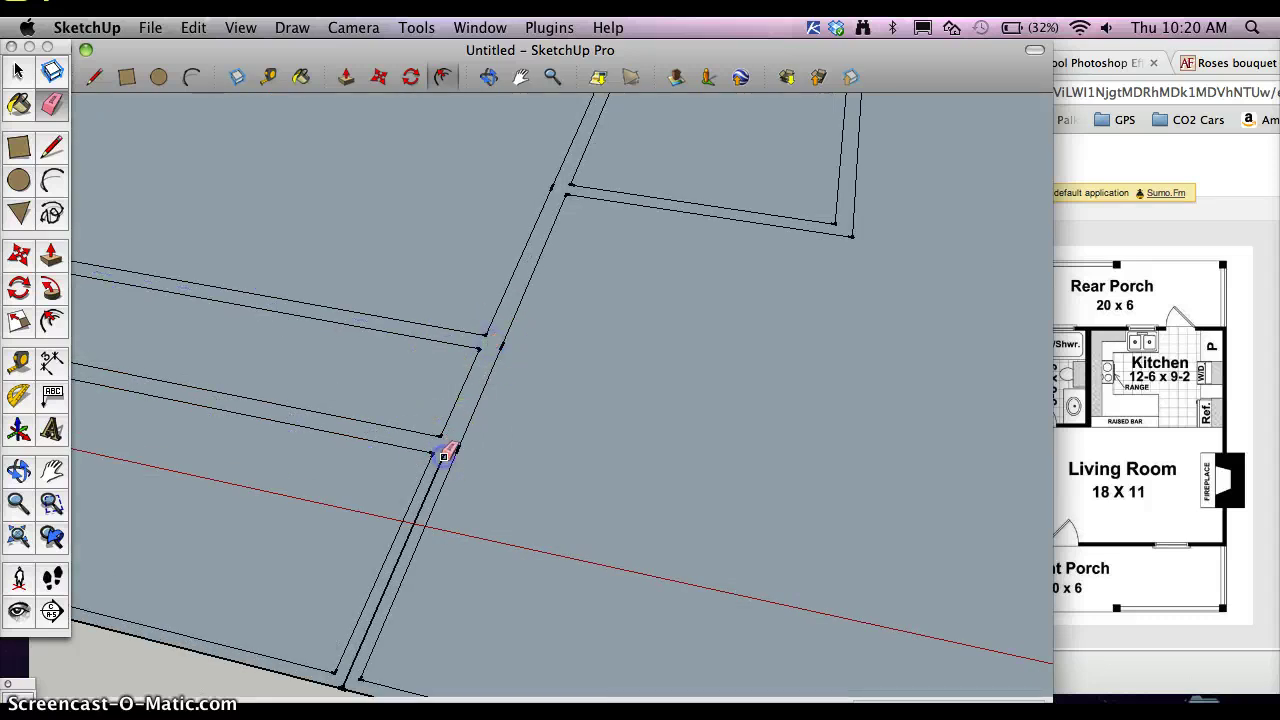
pyautogui.scroll(-4, 566, 369)
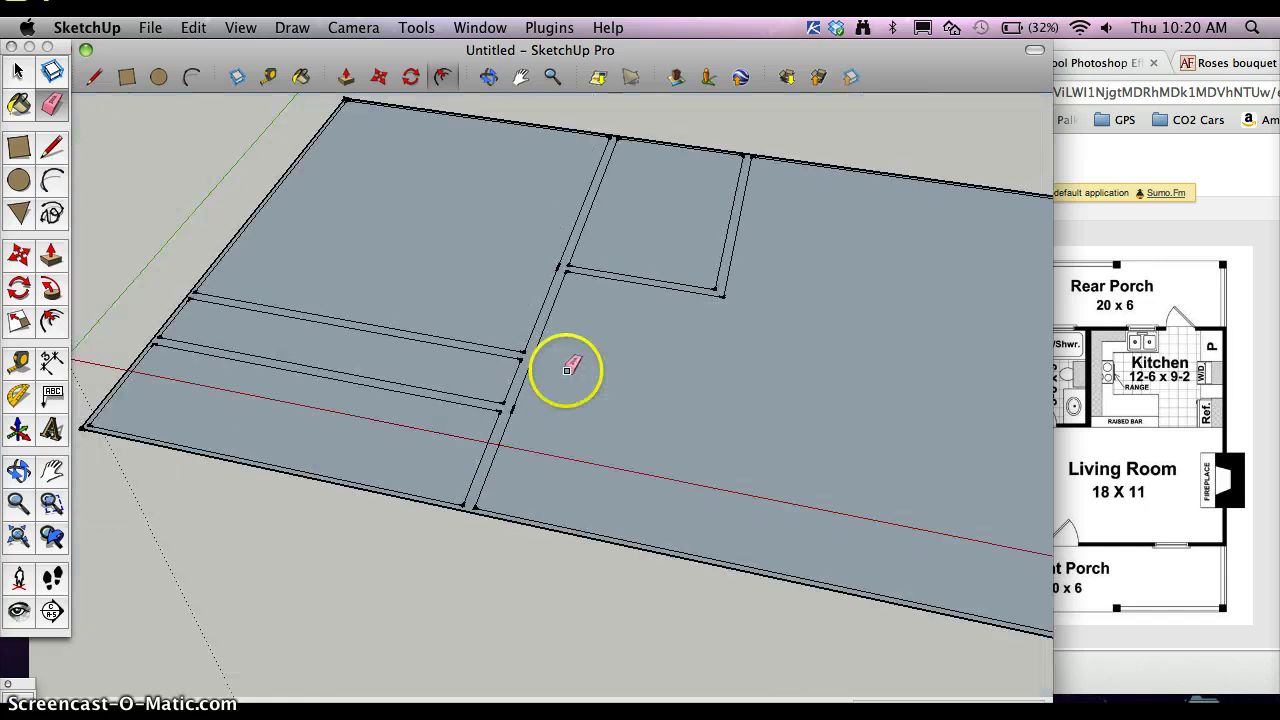
pyautogui.scroll(-3, 650, 370)
pyautogui.scroll(3, 778, 424)
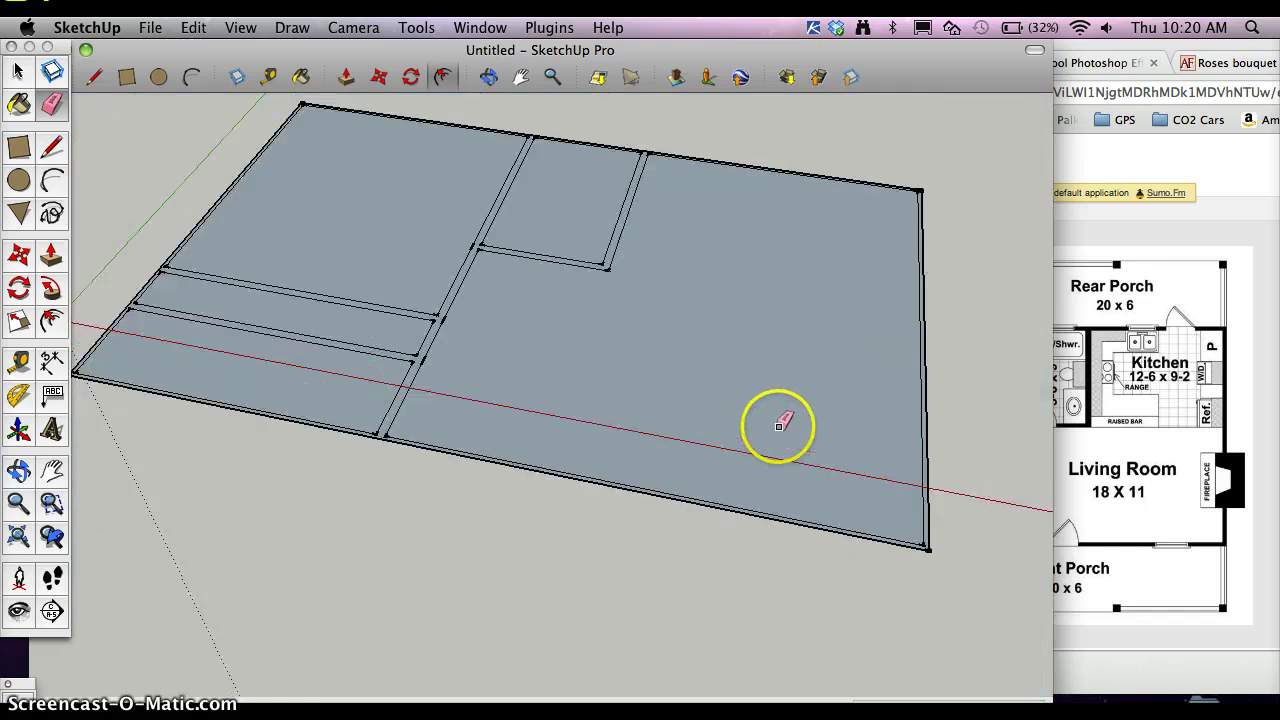
pyautogui.scroll(3, 920, 243)
pyautogui.scroll(-1, 230, 234)
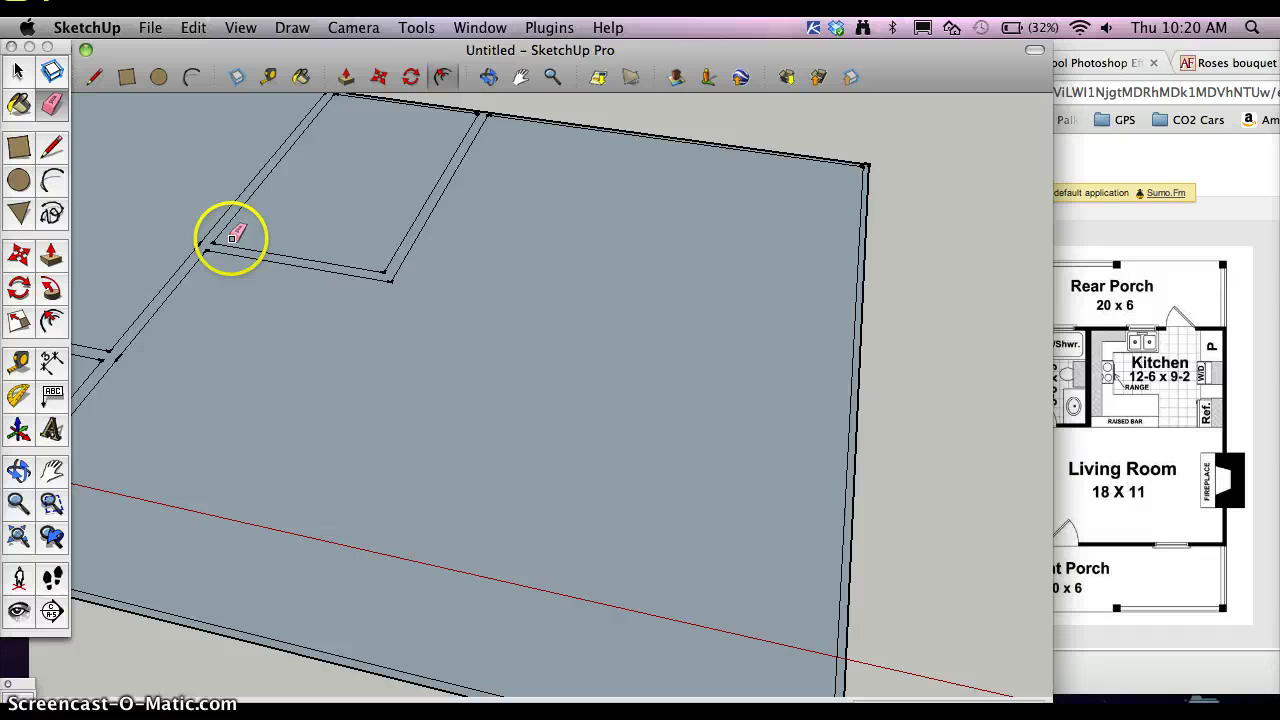
pyautogui.scroll(-3, 543, 369)
pyautogui.scroll(1, 350, 488)
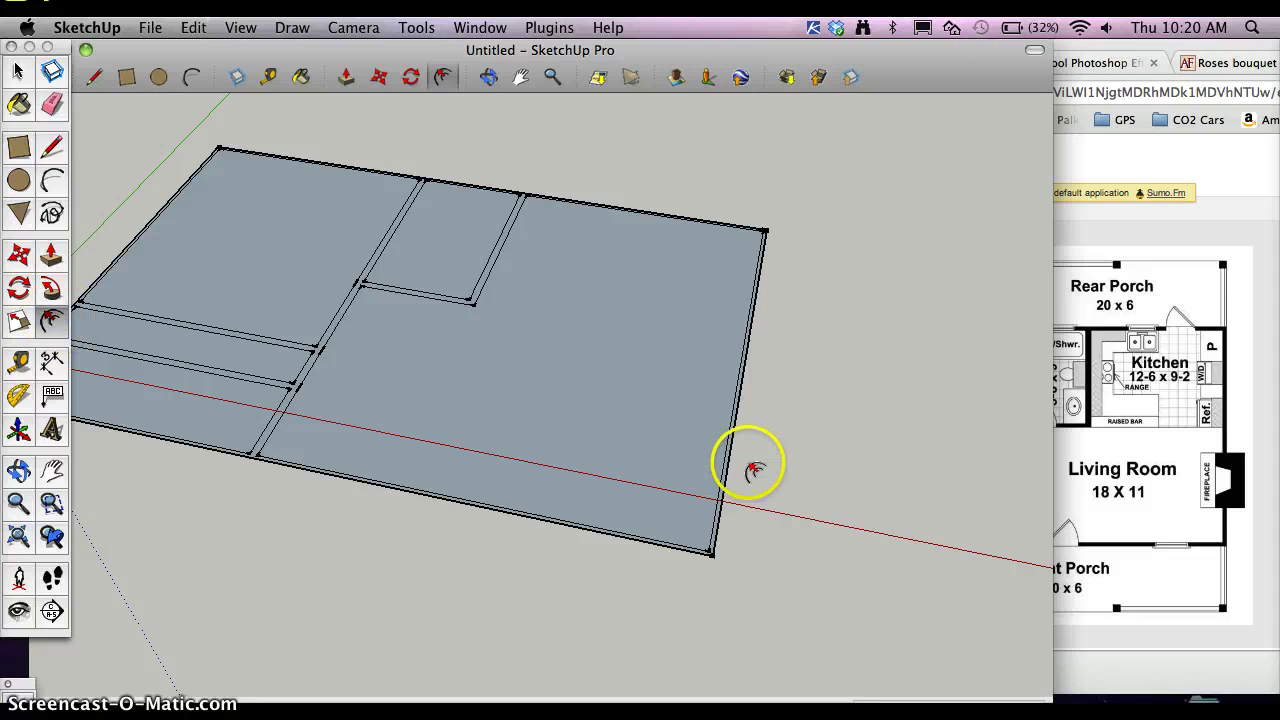
# Offset the slab's outer edge inward and commit it as the exterior wall outline.
pyautogui.scroll(5, 754, 468)
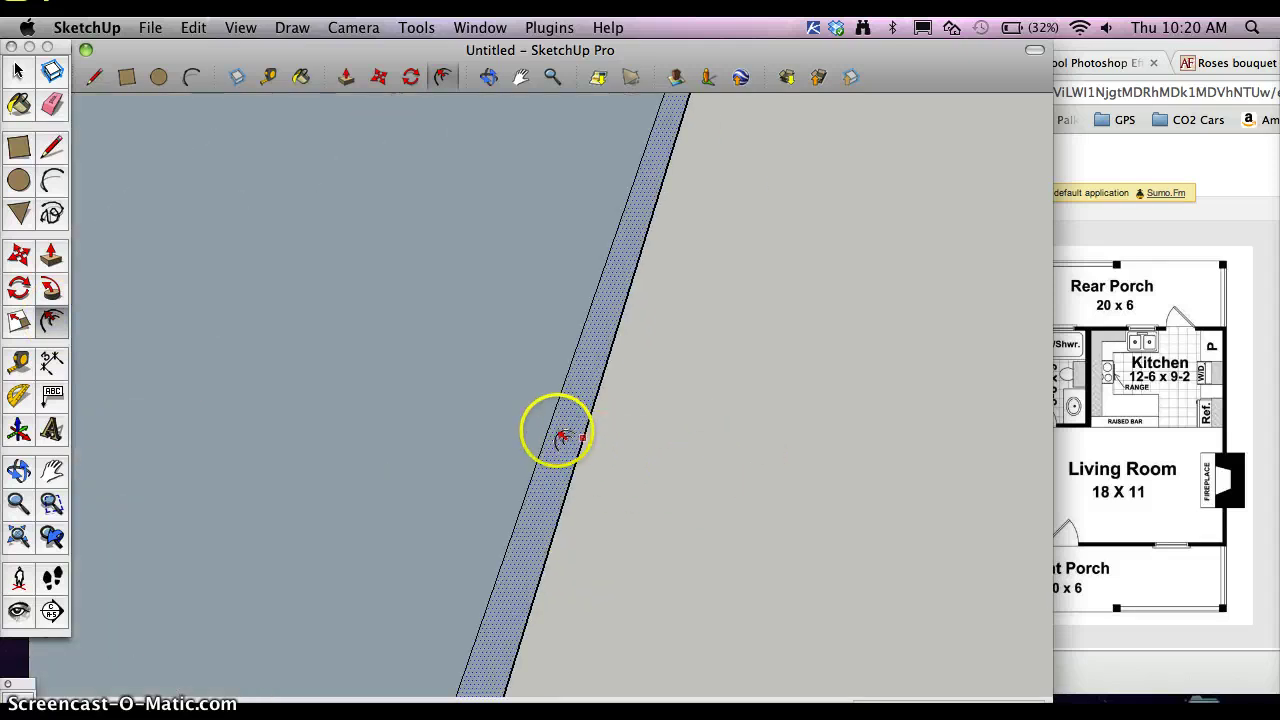
pyautogui.moveTo(575, 445)
pyautogui.mouseDown()
pyautogui.moveTo(703, 467)
pyautogui.moveTo(652, 450)
pyautogui.moveTo(722, 449)
pyautogui.moveTo(631, 440)
pyautogui.moveTo(660, 451)
pyautogui.mouseUp()
pyautogui.scroll(-5, 634, 450)
pyautogui.click(572, 575)
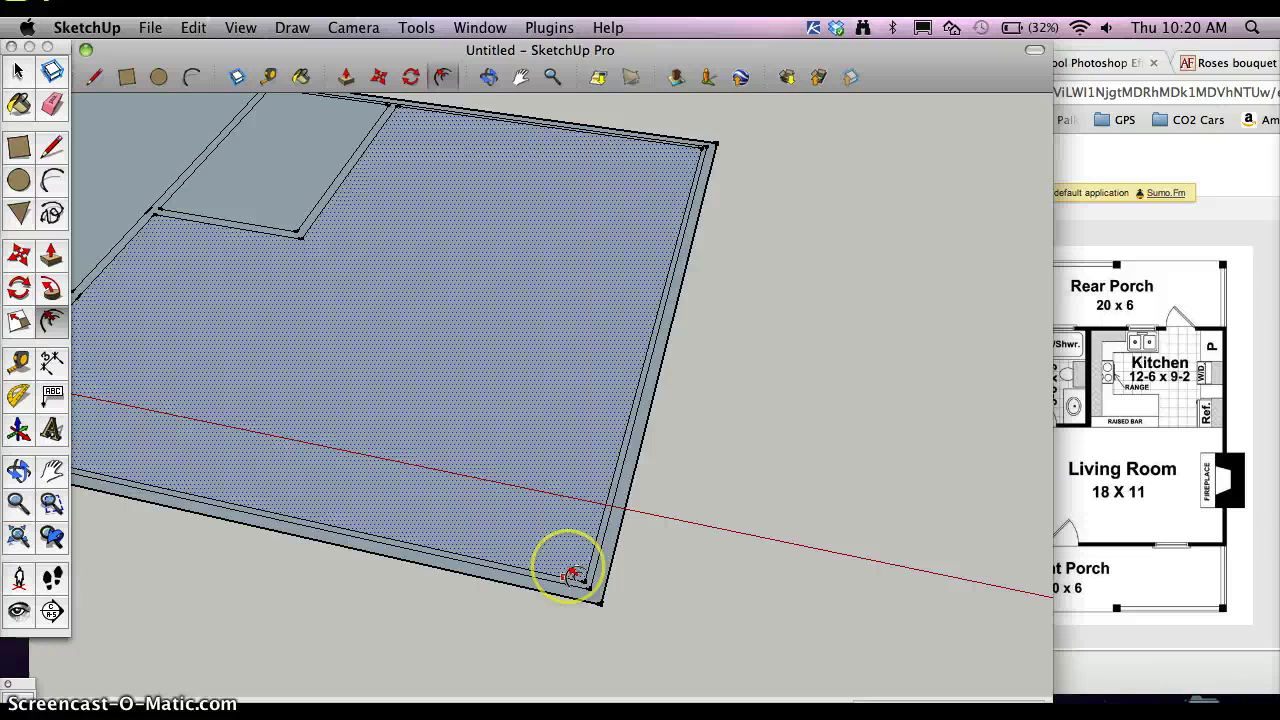
pyautogui.scroll(1, 583, 588)
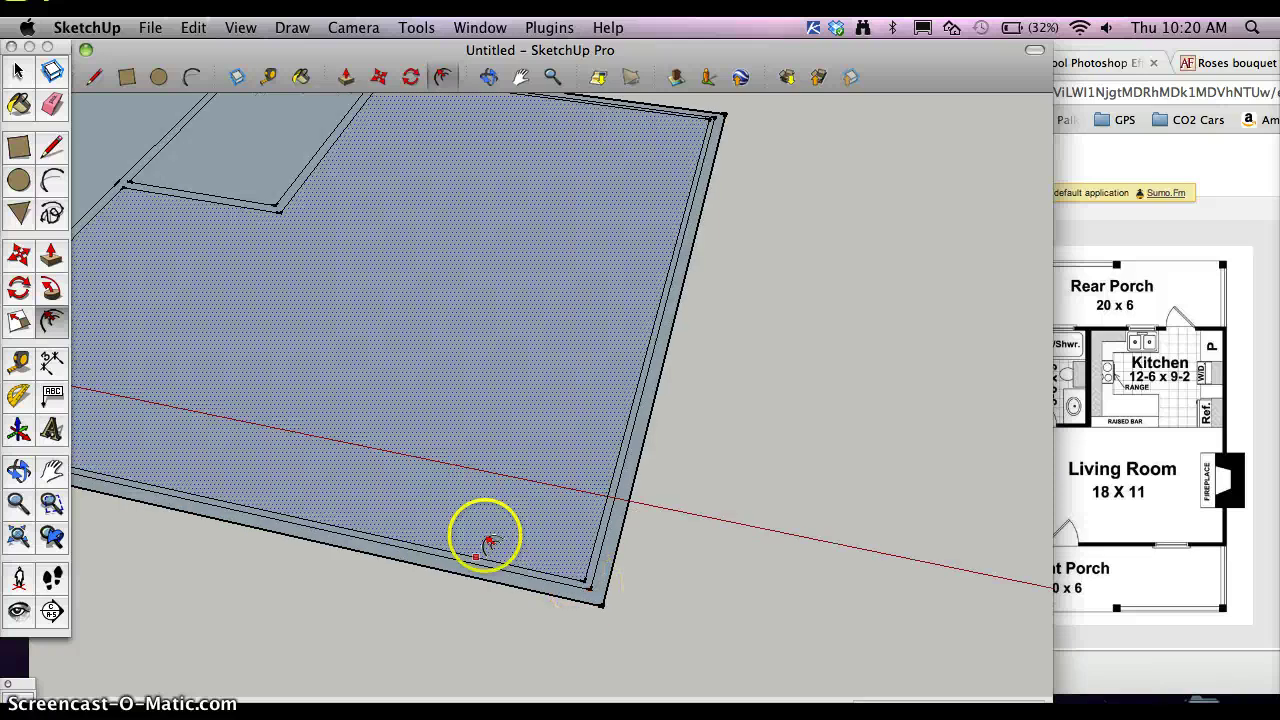
# Erase the stray edge at the slab corner with the Eraser.
pyautogui.click(52, 110)
pyautogui.scroll(1, 588, 598)
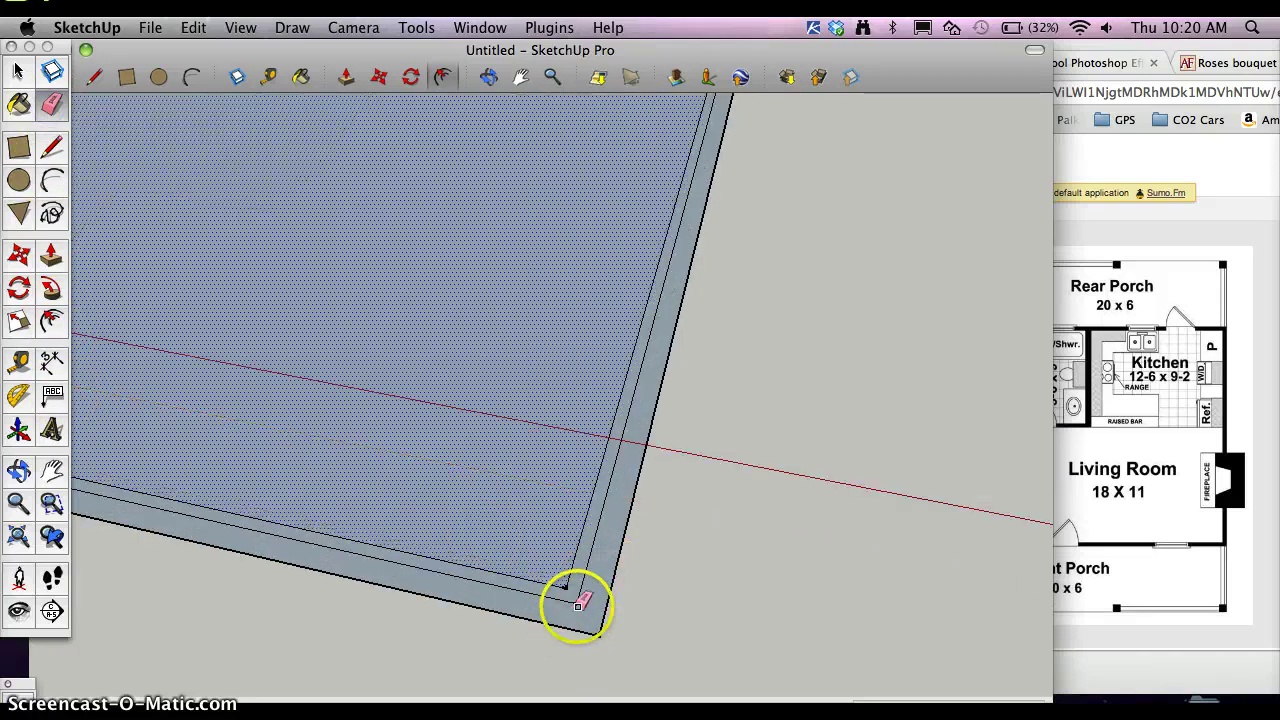
pyautogui.scroll(-5, 581, 597)
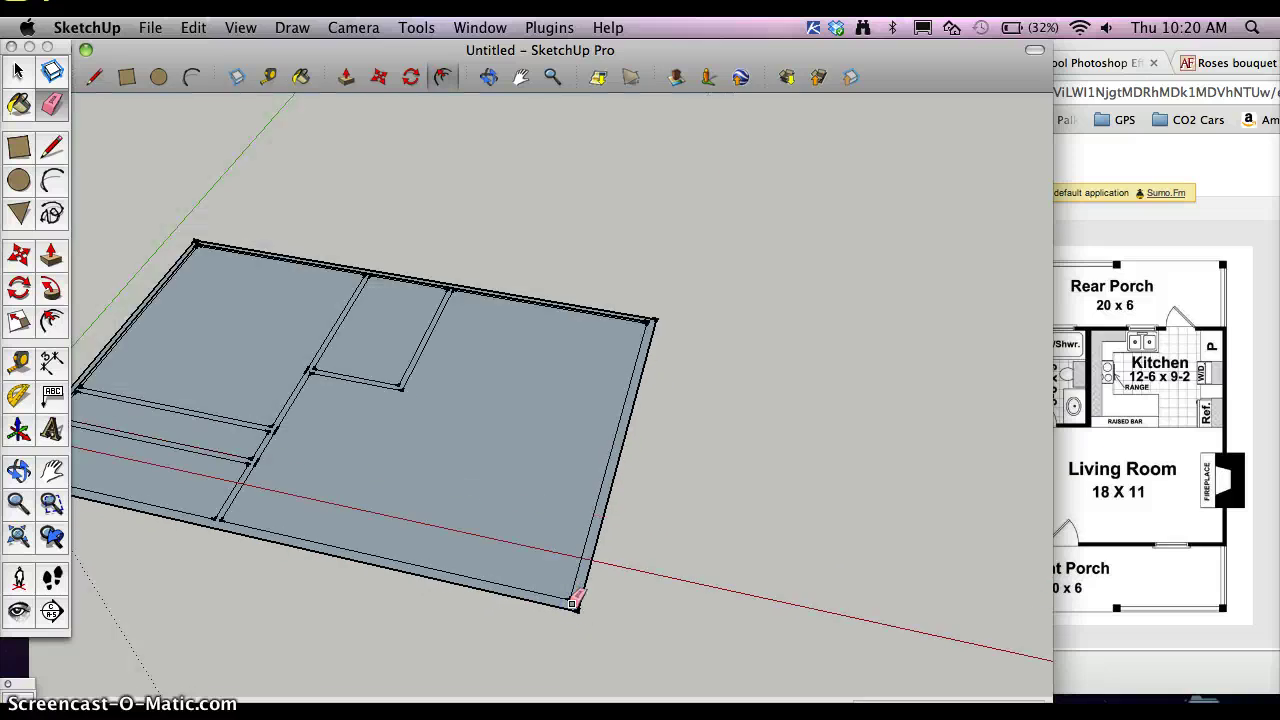
pyautogui.click(265, 428)
pyautogui.scroll(-2, 300, 425)
pyautogui.scroll(4, 109, 460)
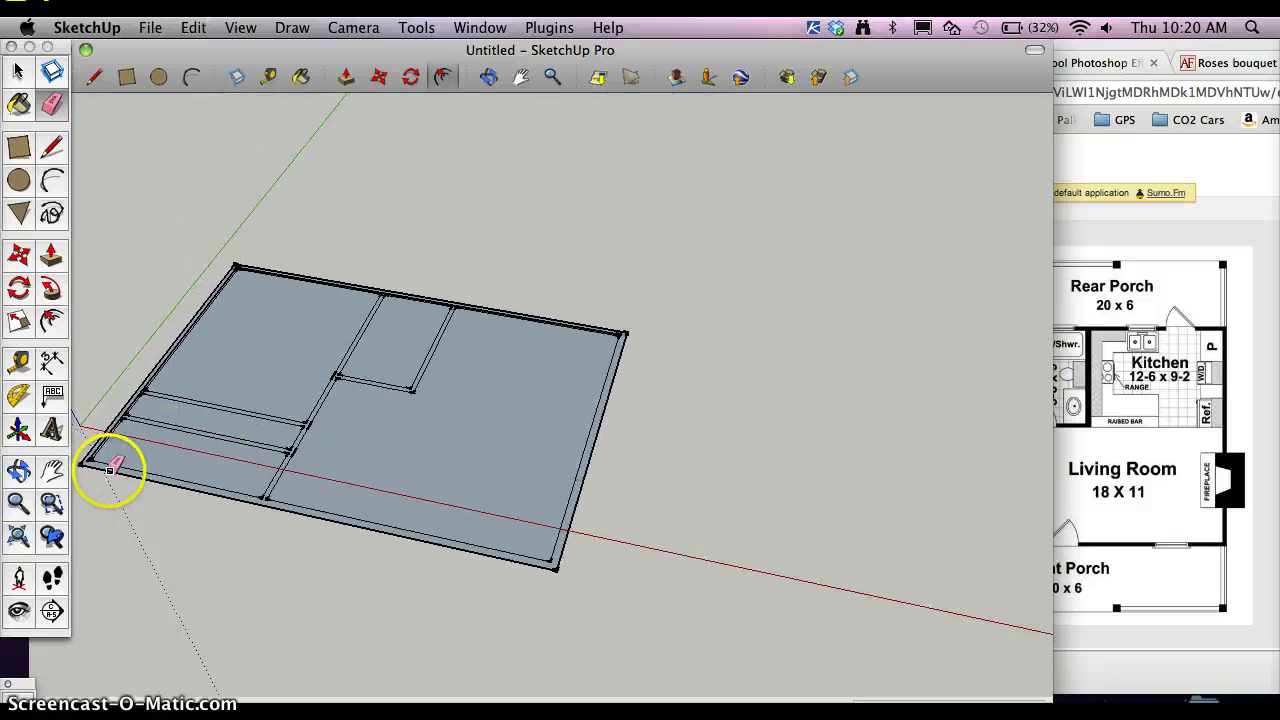
pyautogui.scroll(-2, 348, 380)
pyautogui.scroll(4, 166, 371)
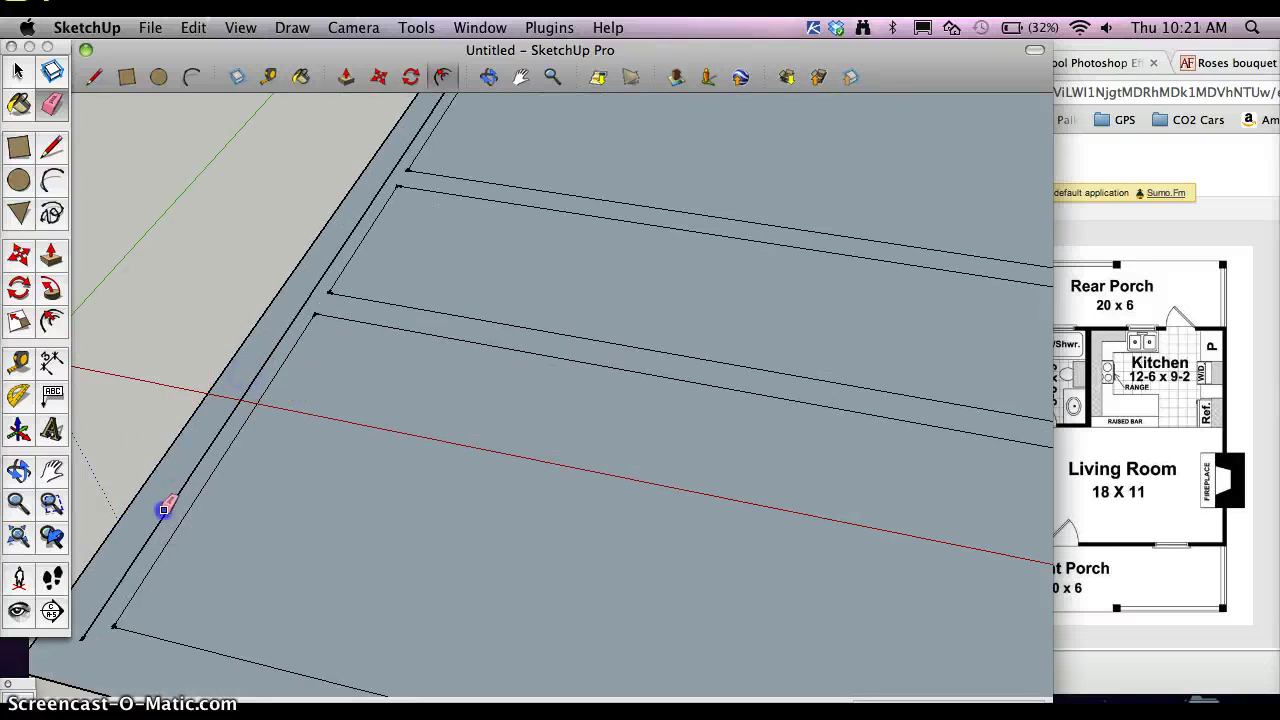
pyautogui.scroll(-4, 168, 517)
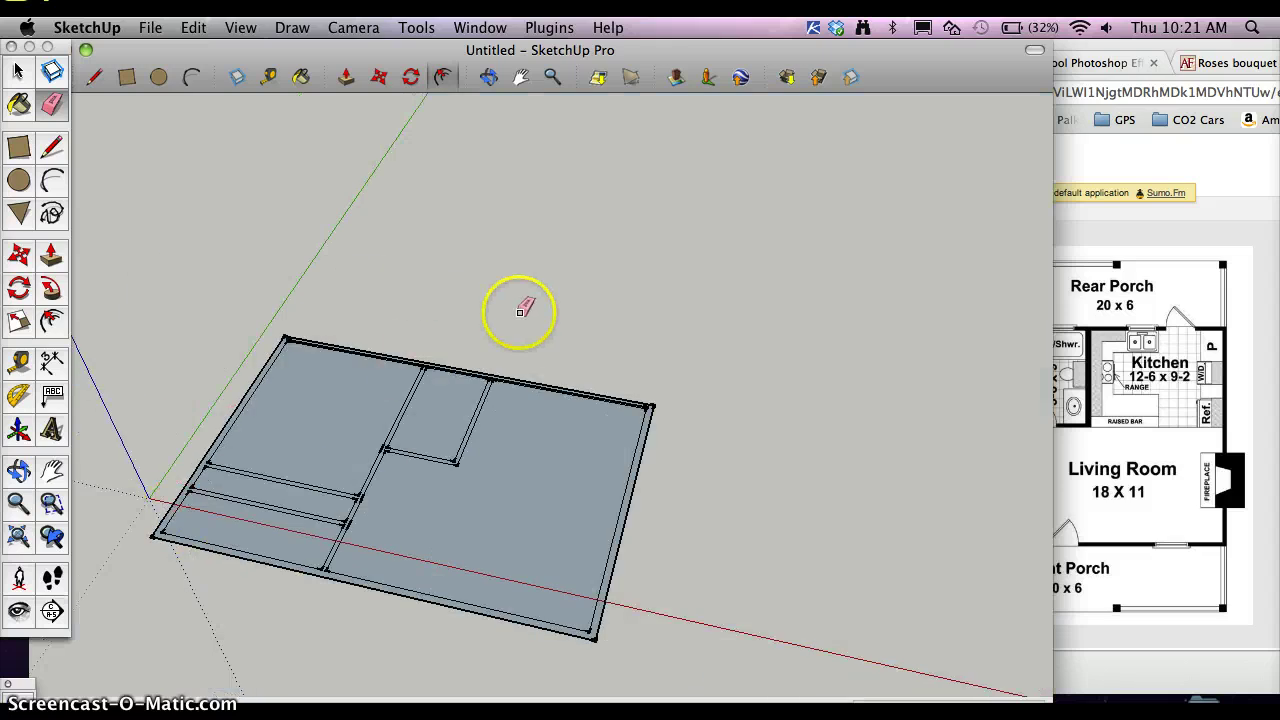
pyautogui.scroll(4, 520, 312)
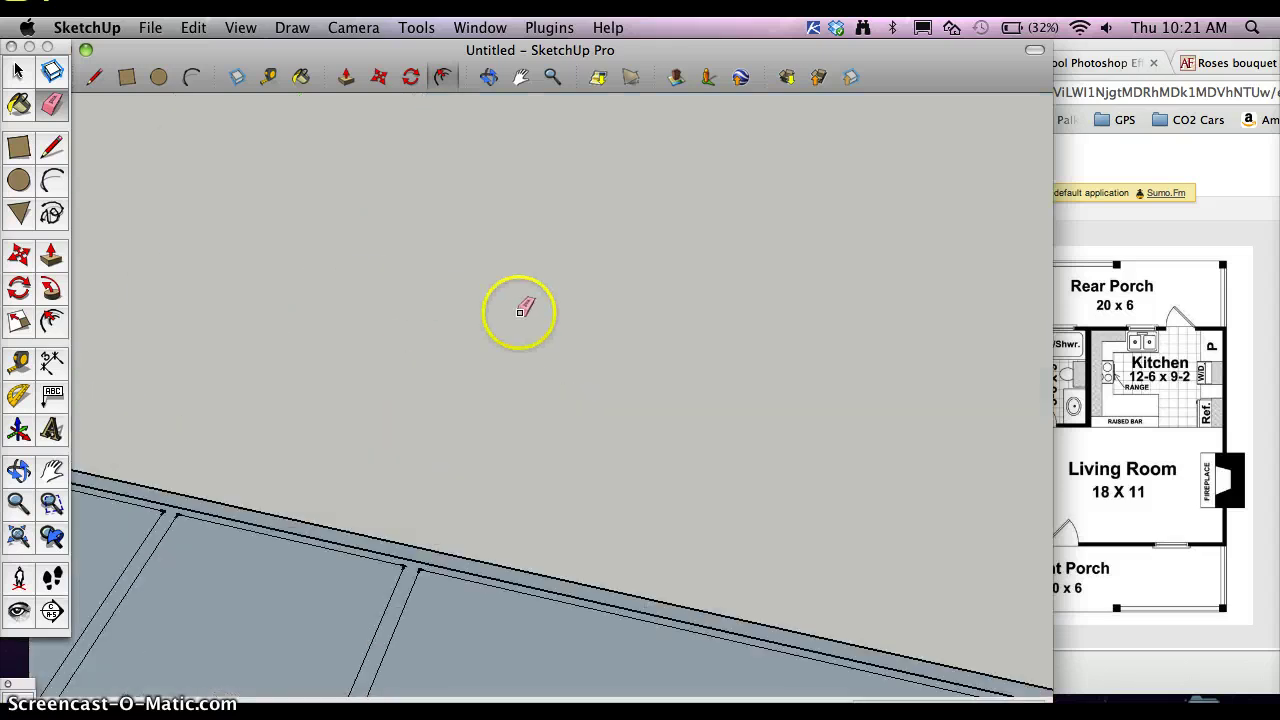
# Erase the two doubled edges along the slab's top edge.
pyautogui.click(413, 560)
pyautogui.scroll(-4, 422, 548)
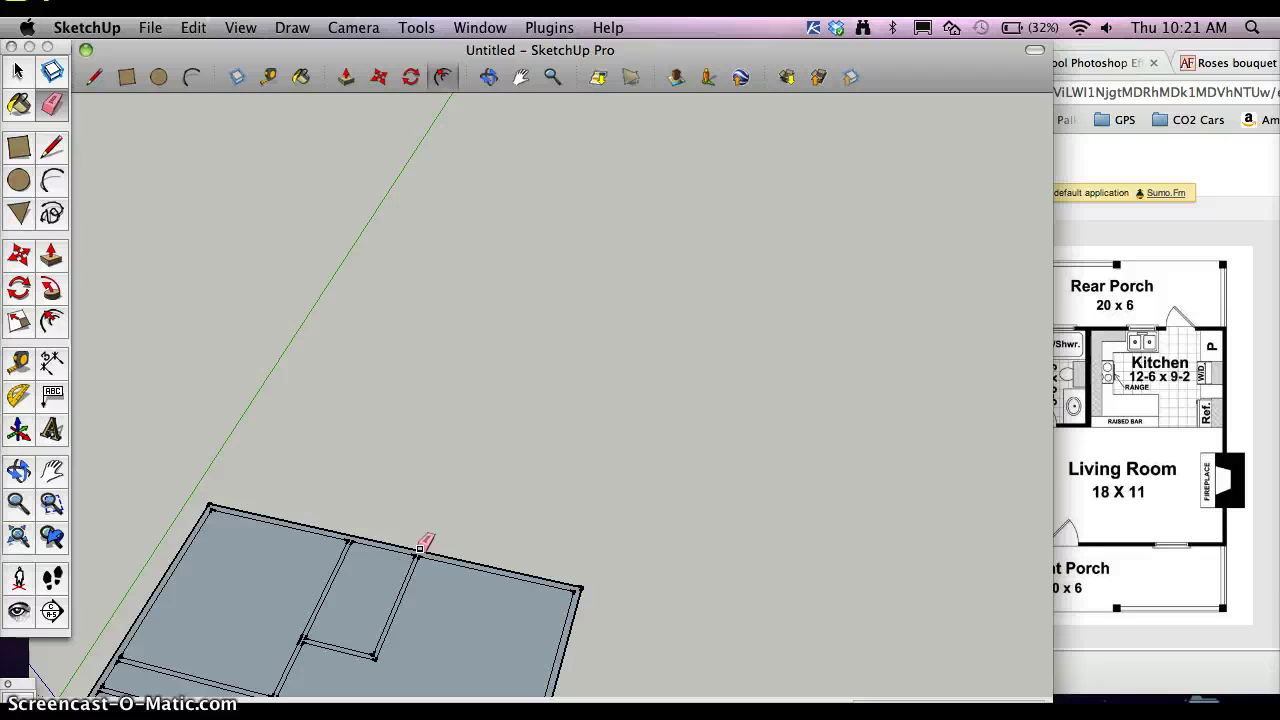
pyautogui.scroll(-2, 420, 528)
pyautogui.click(476, 565)
pyautogui.scroll(4, 545, 603)
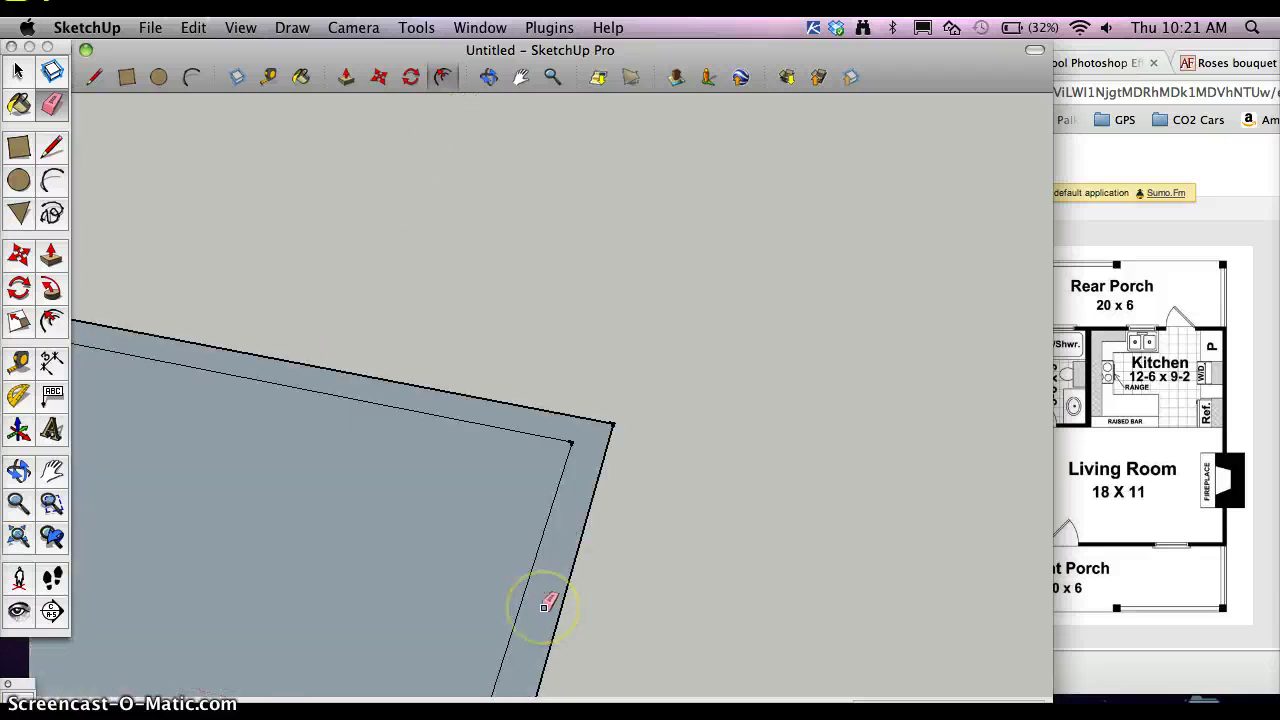
pyautogui.scroll(-2, 549, 600)
pyautogui.scroll(-1, 722, 492)
# Erase the extra edges near the slab's corner and between the room openings.
pyautogui.click(722, 492)
pyautogui.scroll(-3, 722, 492)
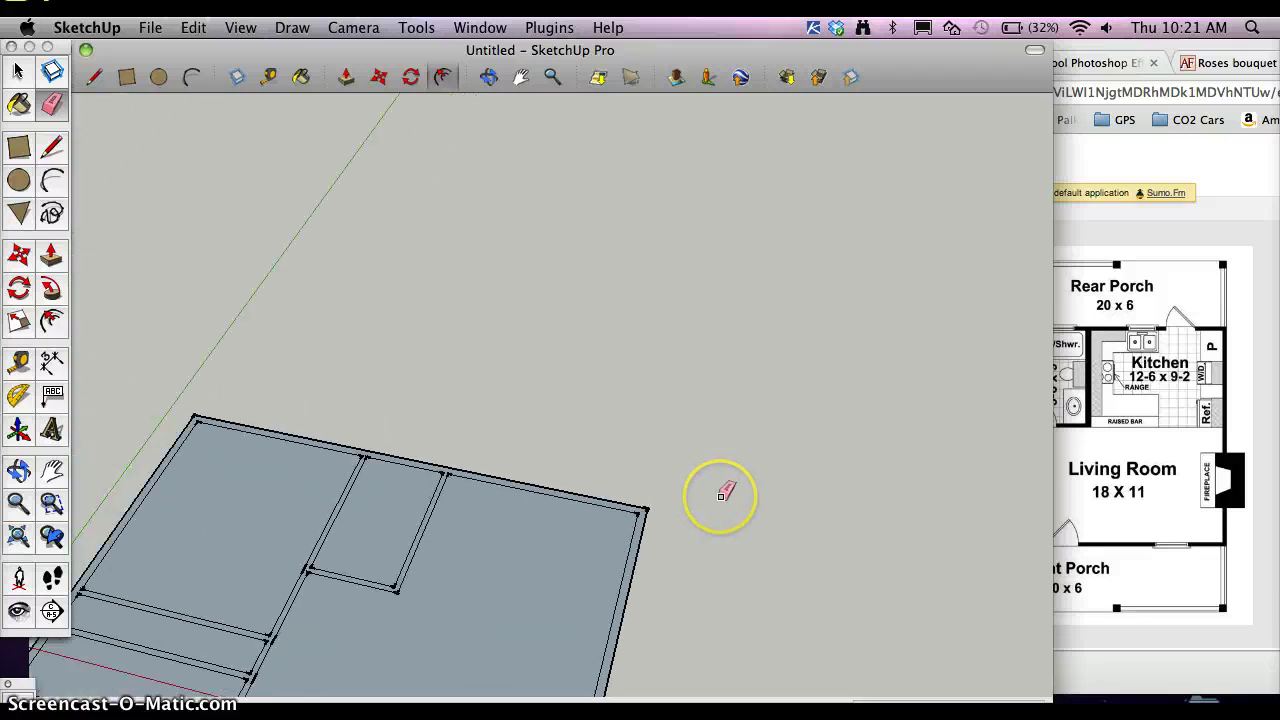
pyautogui.scroll(3, 687, 646)
pyautogui.scroll(1, 687, 646)
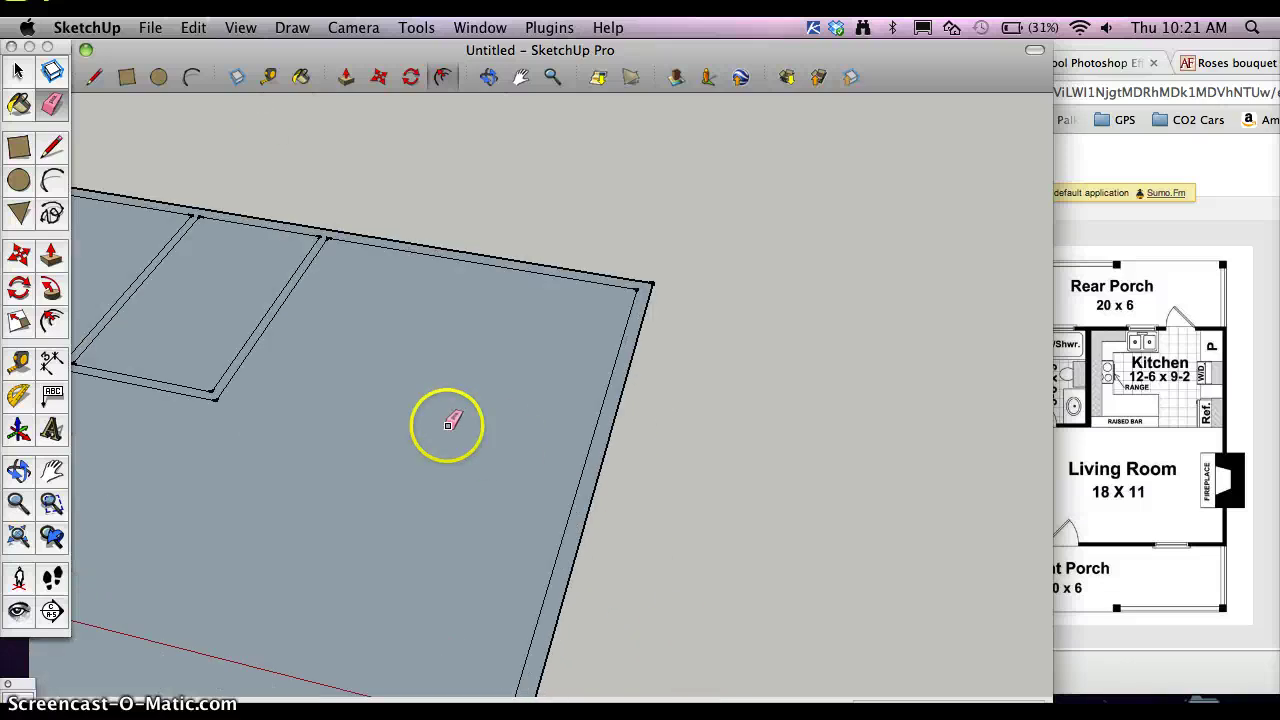
pyautogui.scroll(-4, 449, 423)
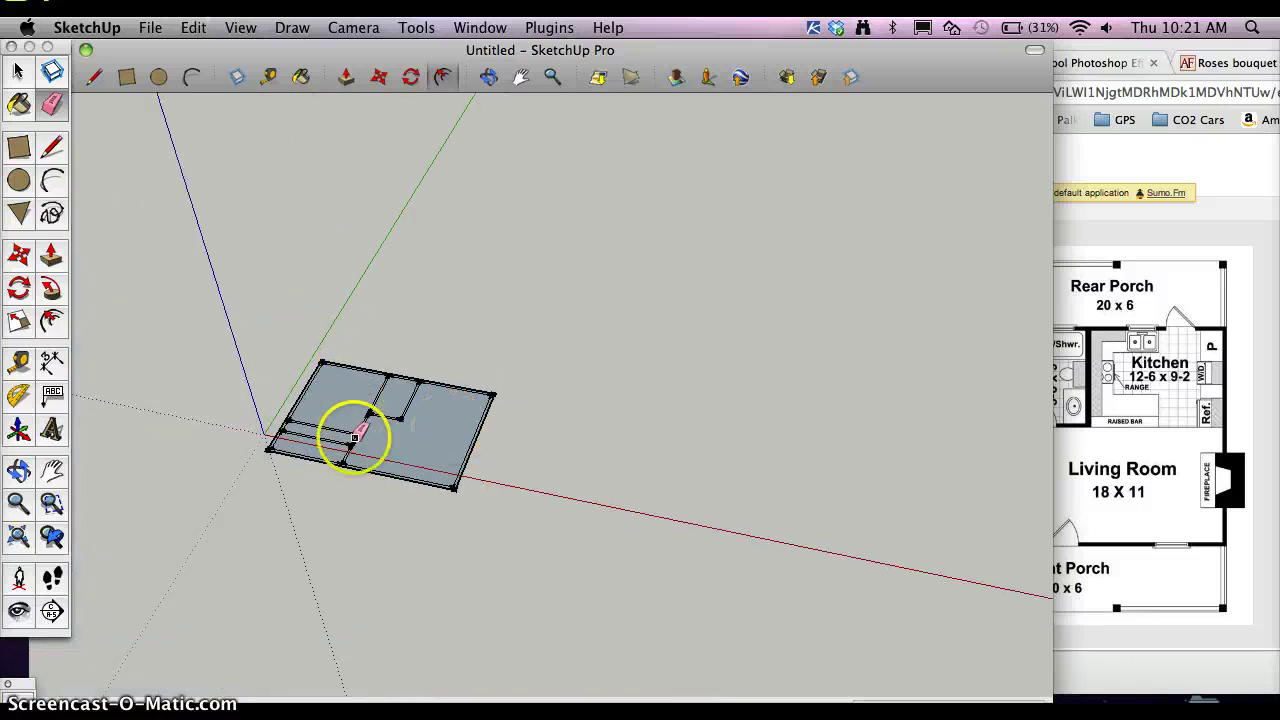
pyautogui.scroll(5, 355, 435)
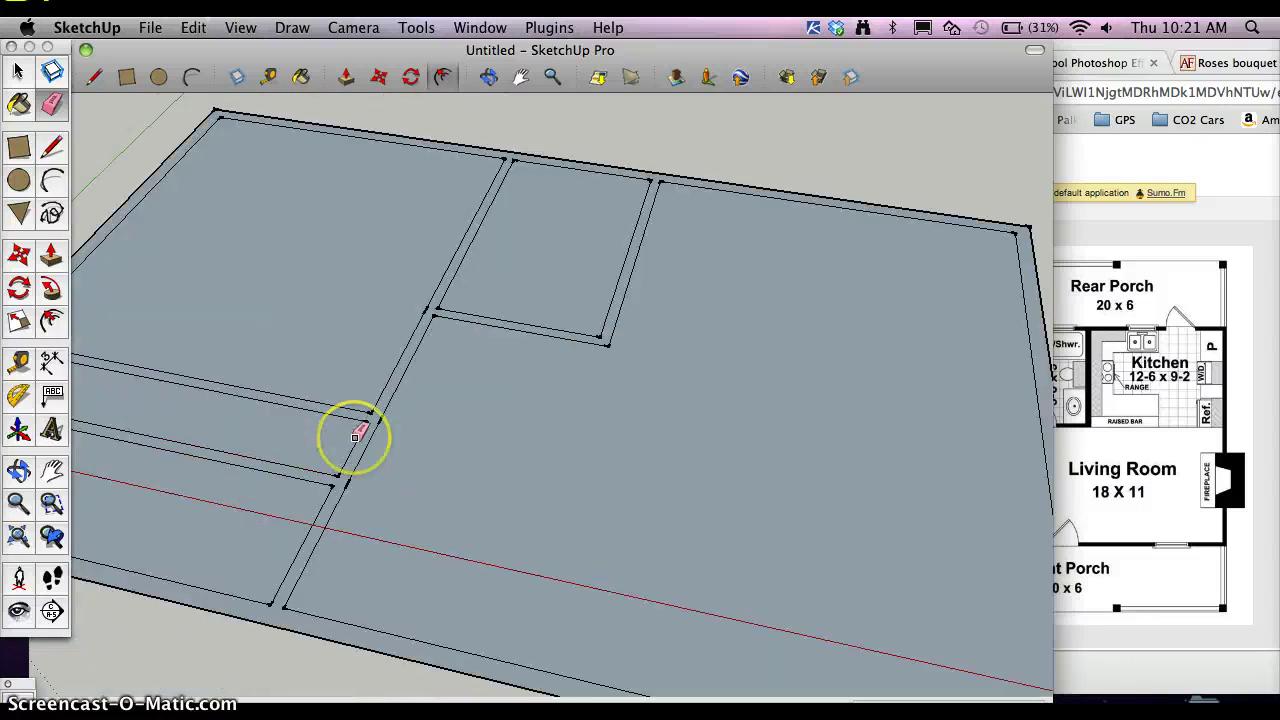
pyautogui.click(409, 377)
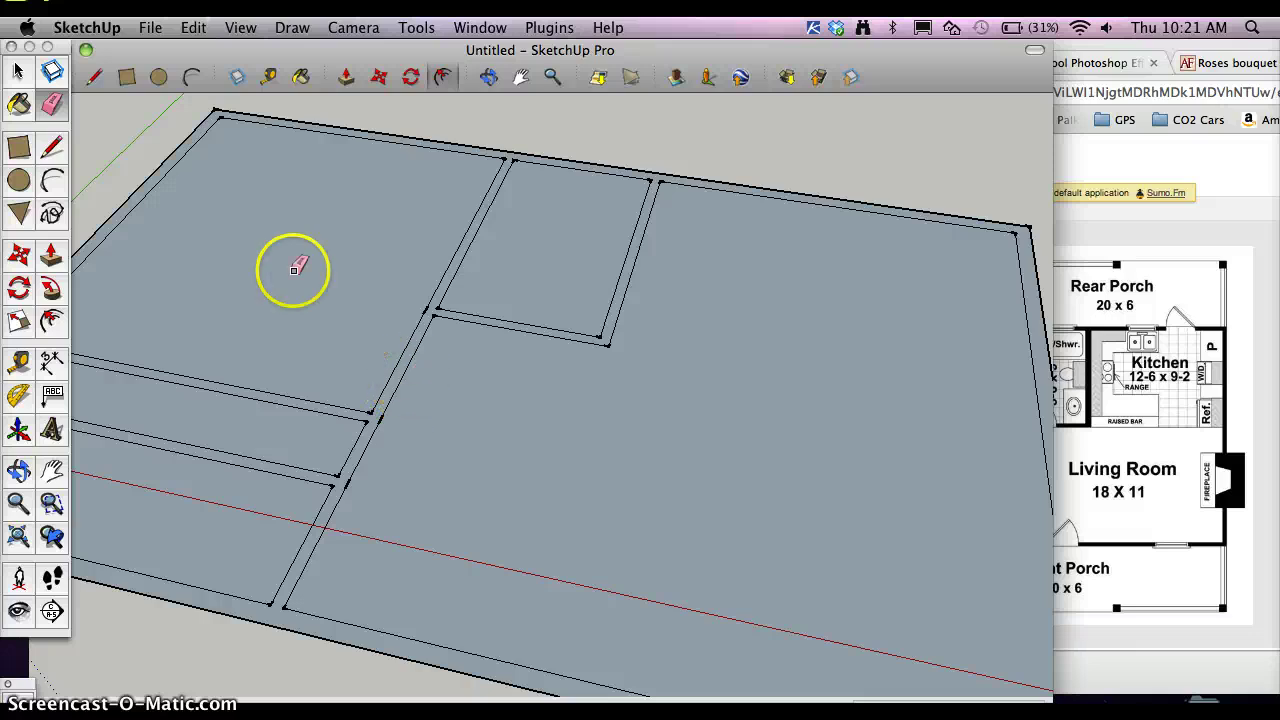
# Push/Pull the wall strips upward and click to set them at full wall height.
pyautogui.click(51, 258)
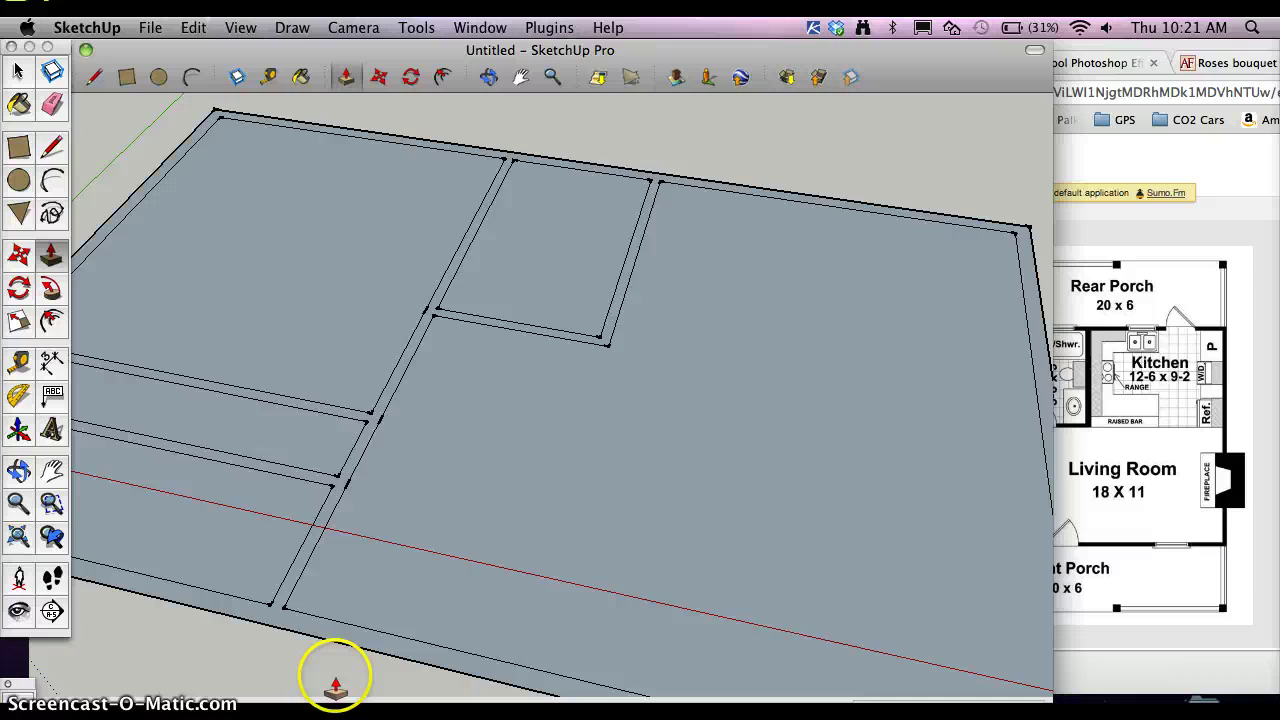
pyautogui.moveTo(336, 641); pyautogui.dragTo(441, 510)
pyautogui.scroll(-5, 441, 510)
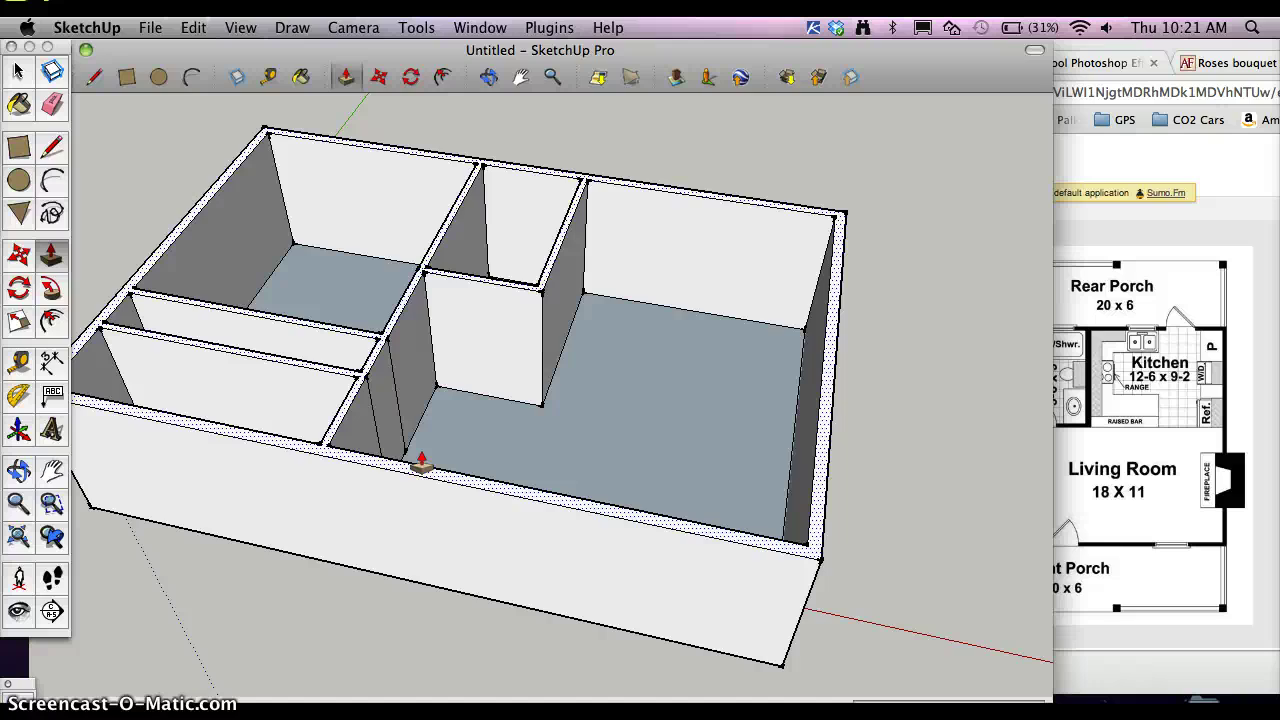
pyautogui.click(421, 462)
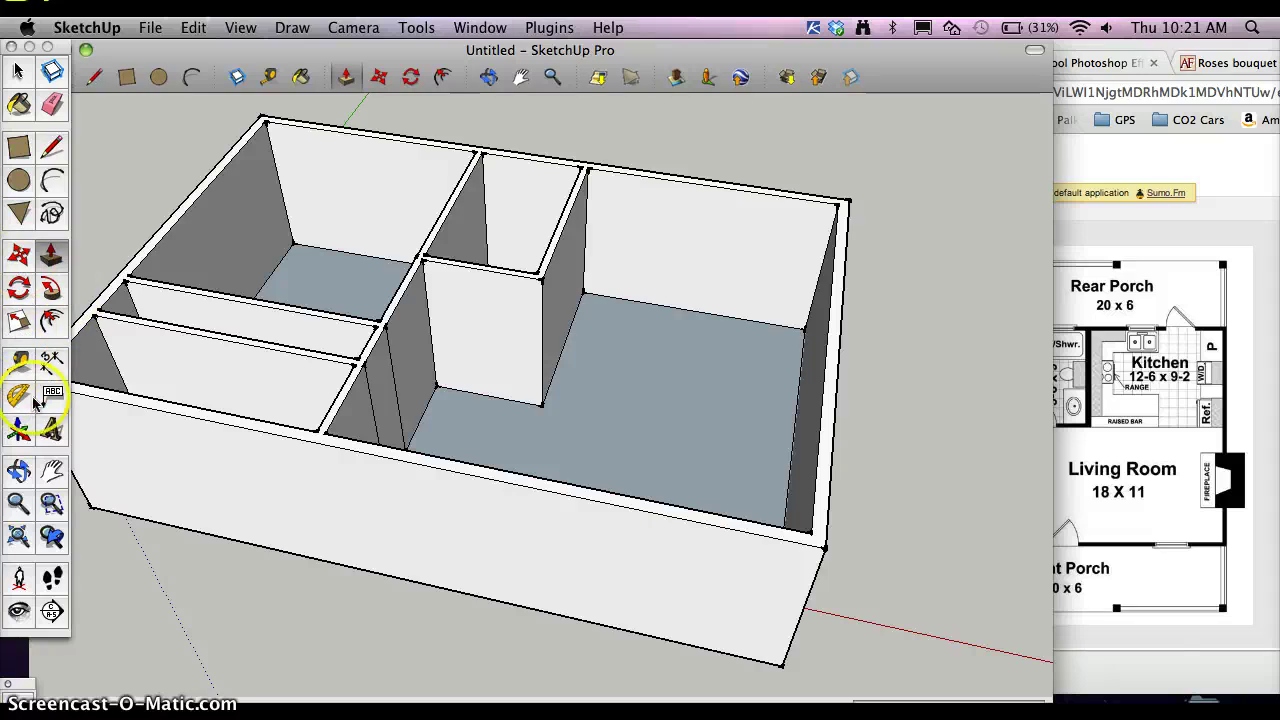
# Orbit the walled model to look down into the rooms, then check the floor plan in Chrome.
pyautogui.click(18, 470)
pyautogui.moveTo(571, 449); pyautogui.dragTo(231, 530)
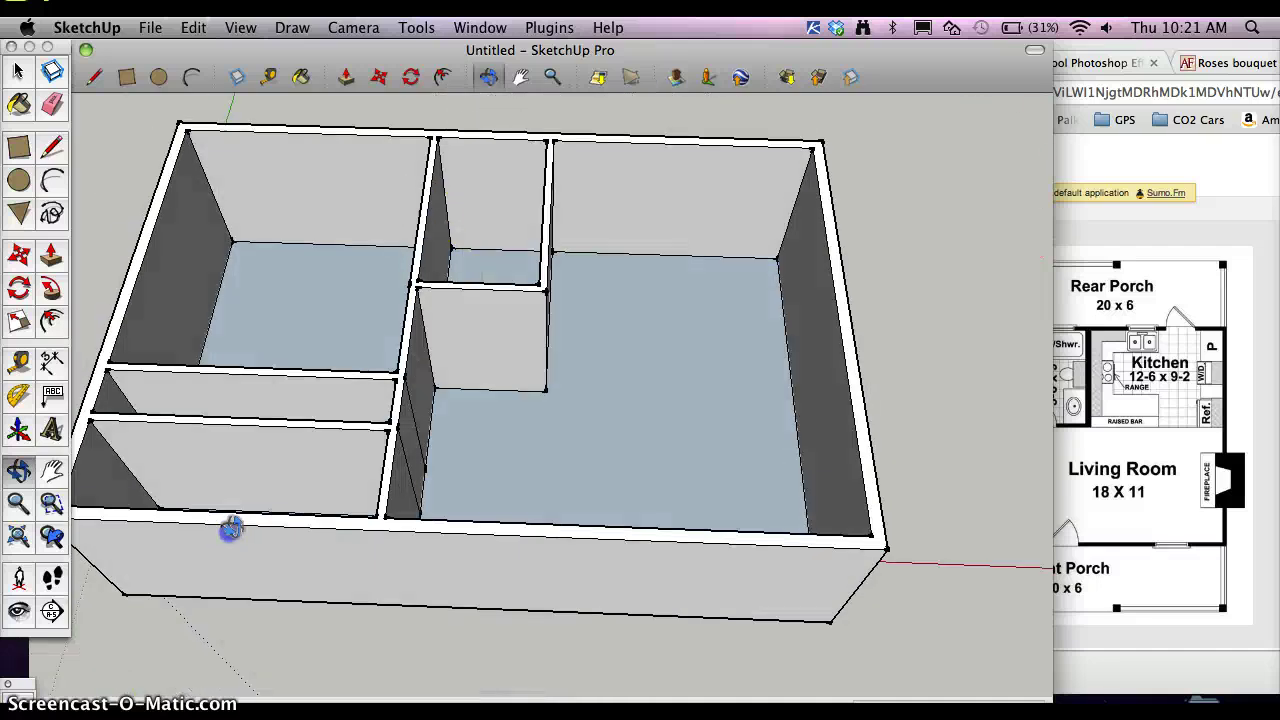
pyautogui.moveTo(424, 213); pyautogui.dragTo(666, 452)
pyautogui.click(1276, 428)
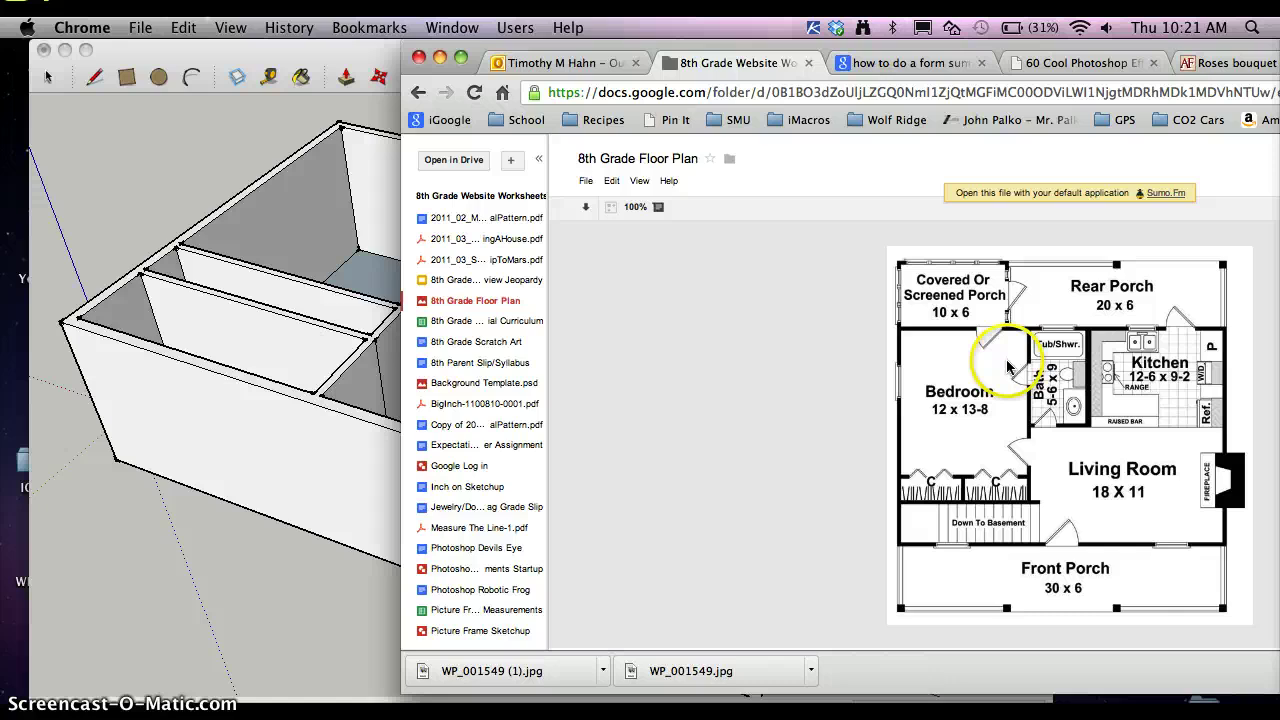
# Orbit and zoom in close on the interior wall chosen for the doorway.
pyautogui.moveTo(343, 357)
pyautogui.mouseDown()
pyautogui.moveTo(294, 349)
pyautogui.moveTo(525, 355)
pyautogui.moveTo(437, 354)
pyautogui.moveTo(460, 331)
pyautogui.mouseUp()
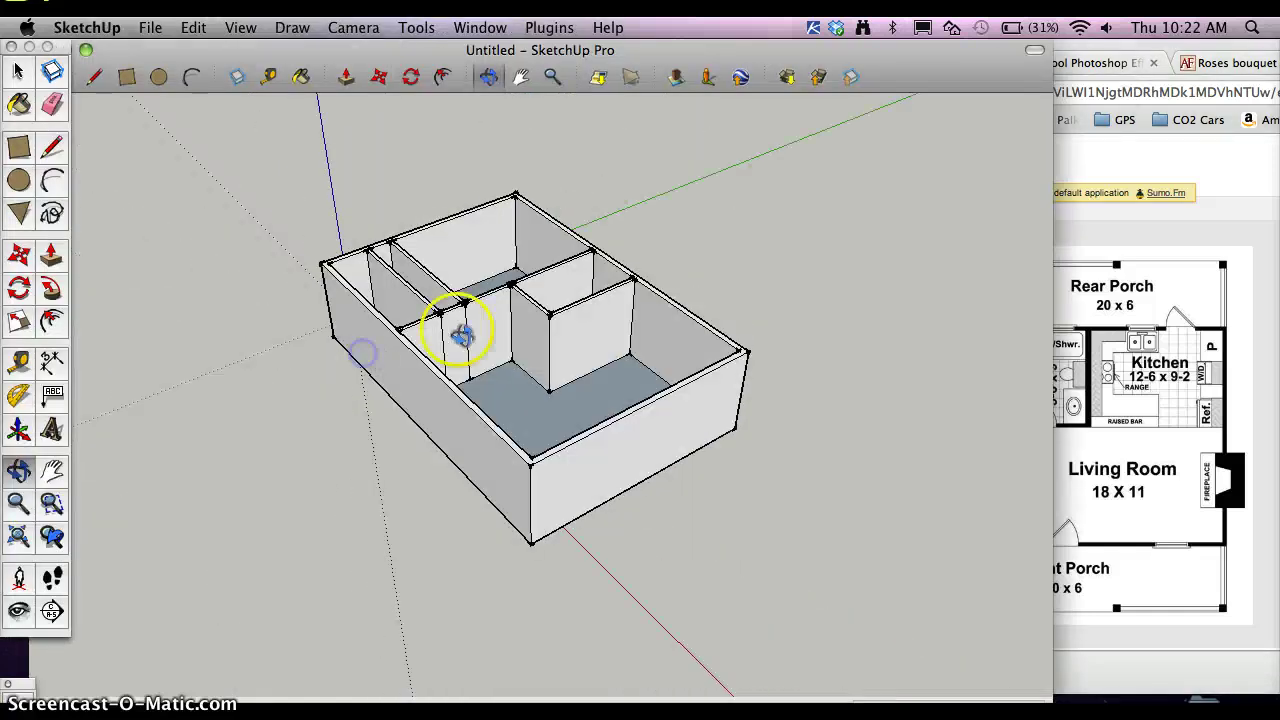
pyautogui.scroll(5, 460, 331)
pyautogui.moveTo(546, 496); pyautogui.dragTo(419, 568)
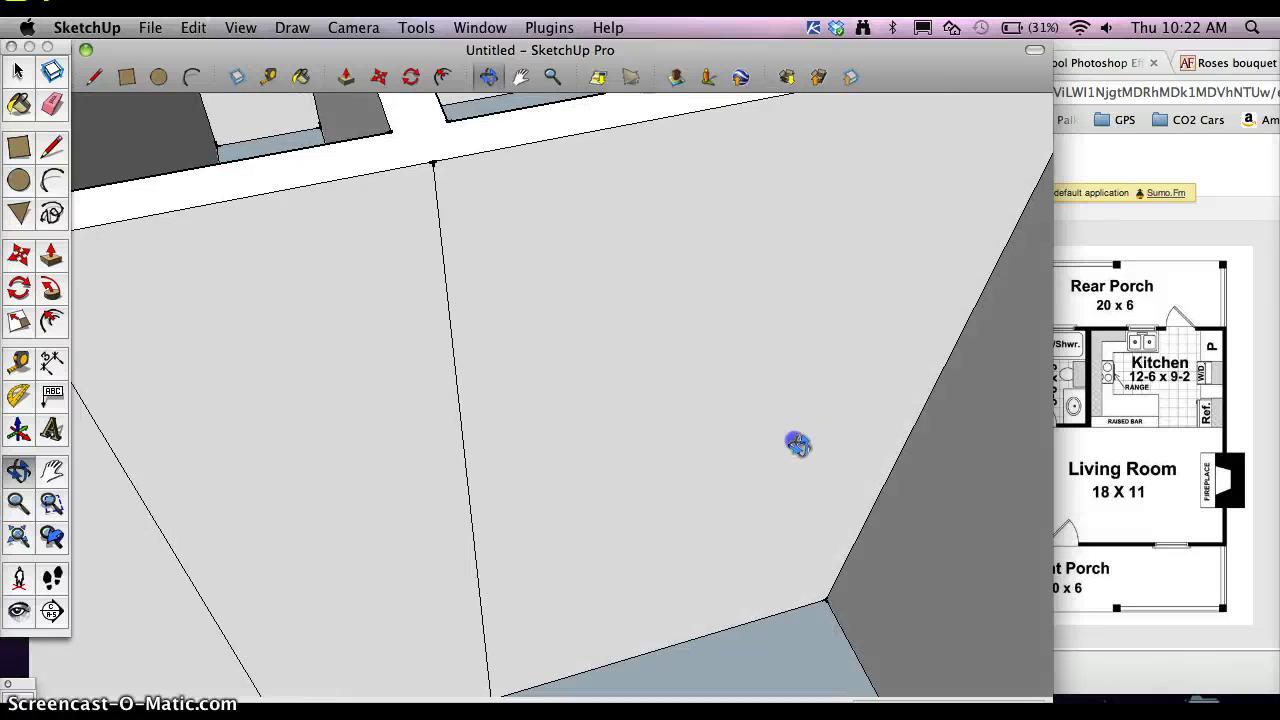
pyautogui.moveTo(798, 445); pyautogui.dragTo(574, 434)
pyautogui.scroll(-5, 574, 425)
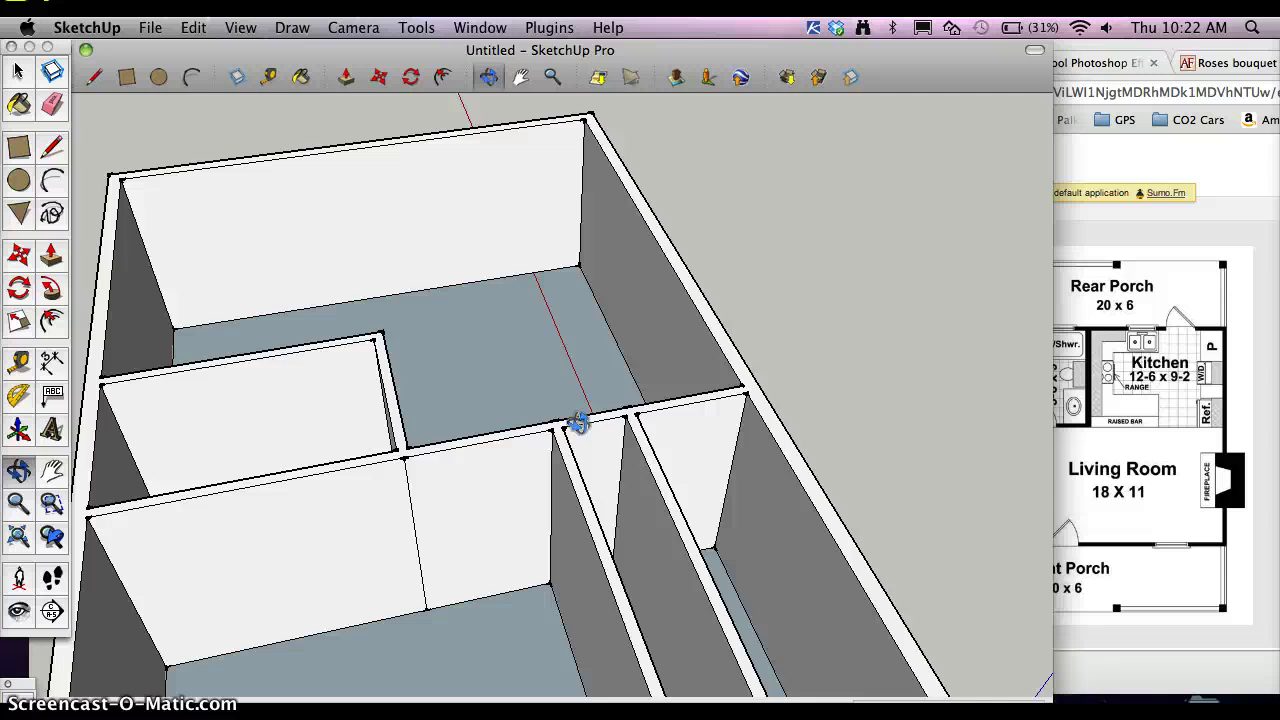
pyautogui.scroll(4, 508, 634)
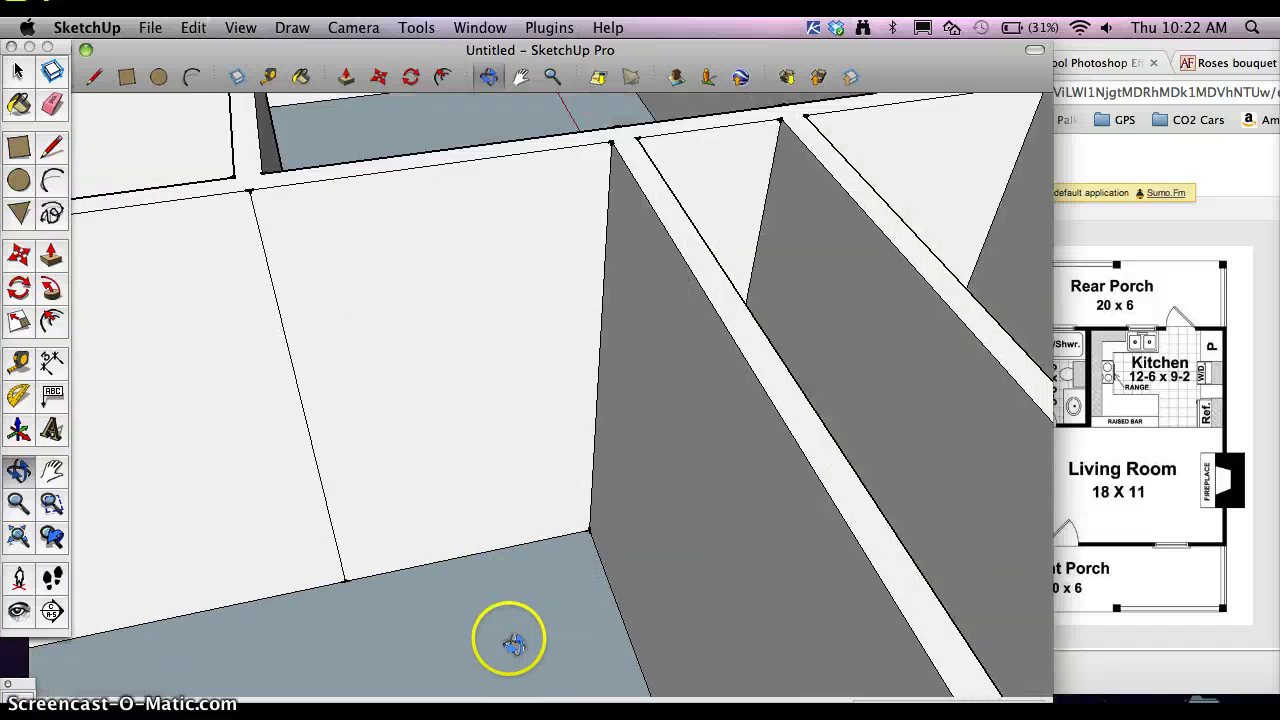
# Draw a door-sized rectangle from the wall's bottom corner and push it through the interior wall.
pyautogui.click(19, 145)
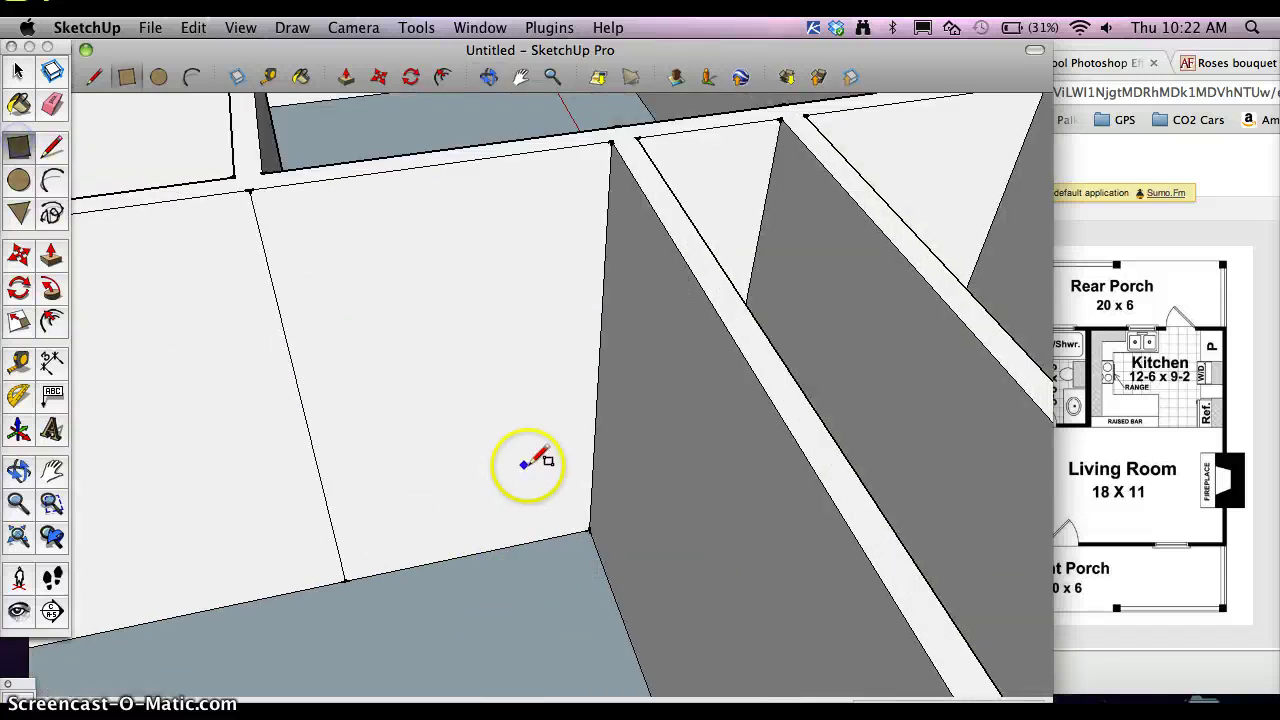
pyautogui.click(563, 533)
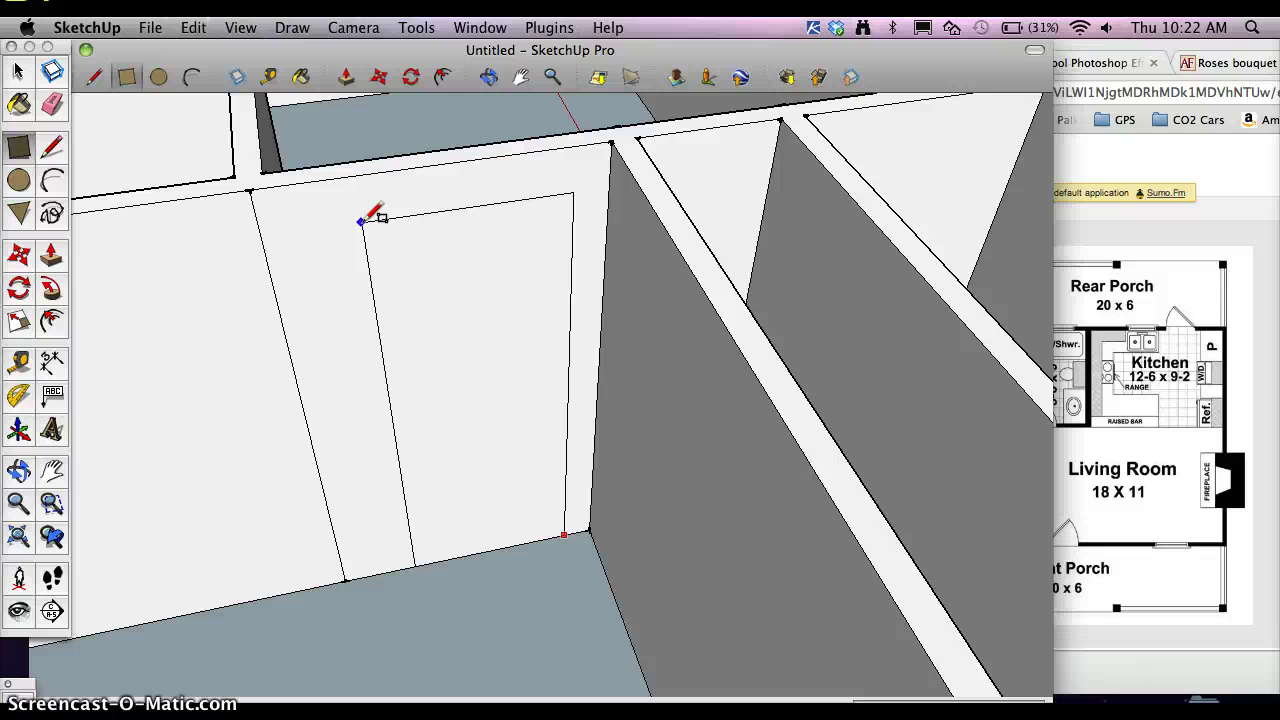
pyautogui.click(52, 257)
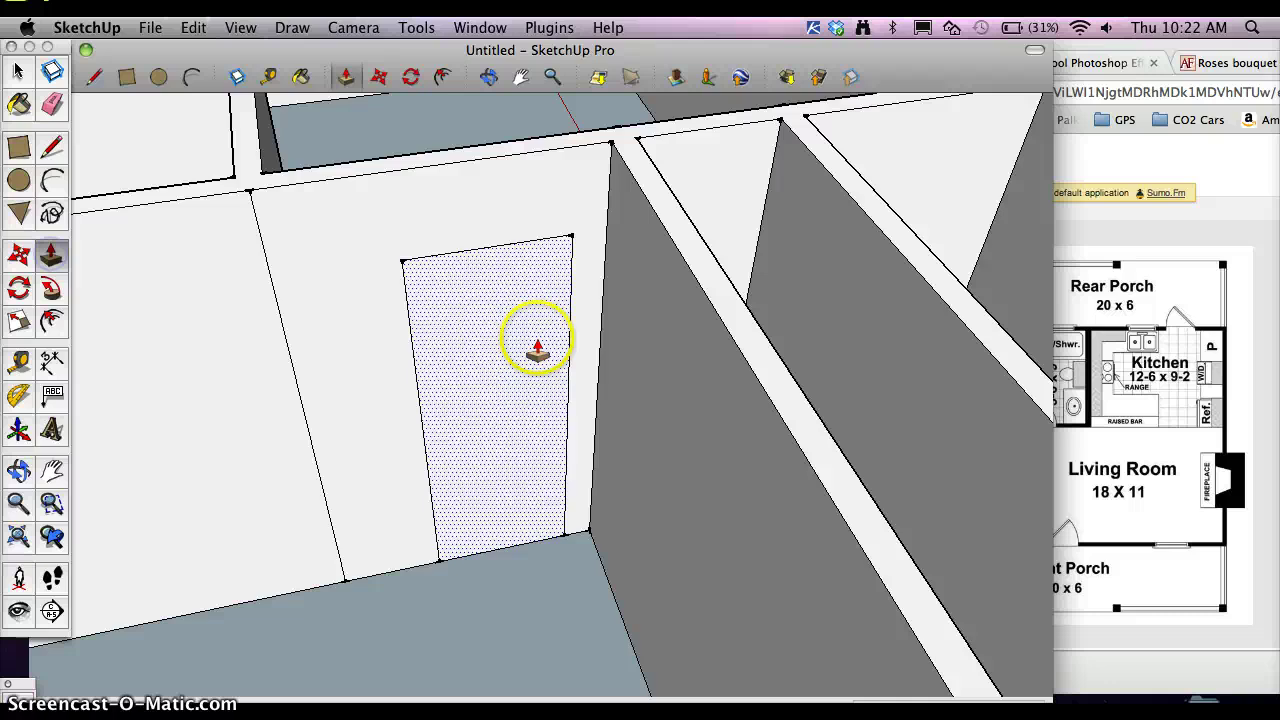
pyautogui.moveTo(486, 326)
pyautogui.mouseDown()
pyautogui.moveTo(443, 323)
pyautogui.moveTo(469, 309)
pyautogui.moveTo(500, 371)
pyautogui.moveTo(444, 385)
pyautogui.moveTo(423, 294)
pyautogui.moveTo(423, 63)
pyautogui.moveTo(386, 180)
pyautogui.moveTo(400, 125)
pyautogui.moveTo(526, 491)
pyautogui.moveTo(524, 180)
pyautogui.moveTo(488, 147)
pyautogui.moveTo(480, 309)
pyautogui.mouseUp()
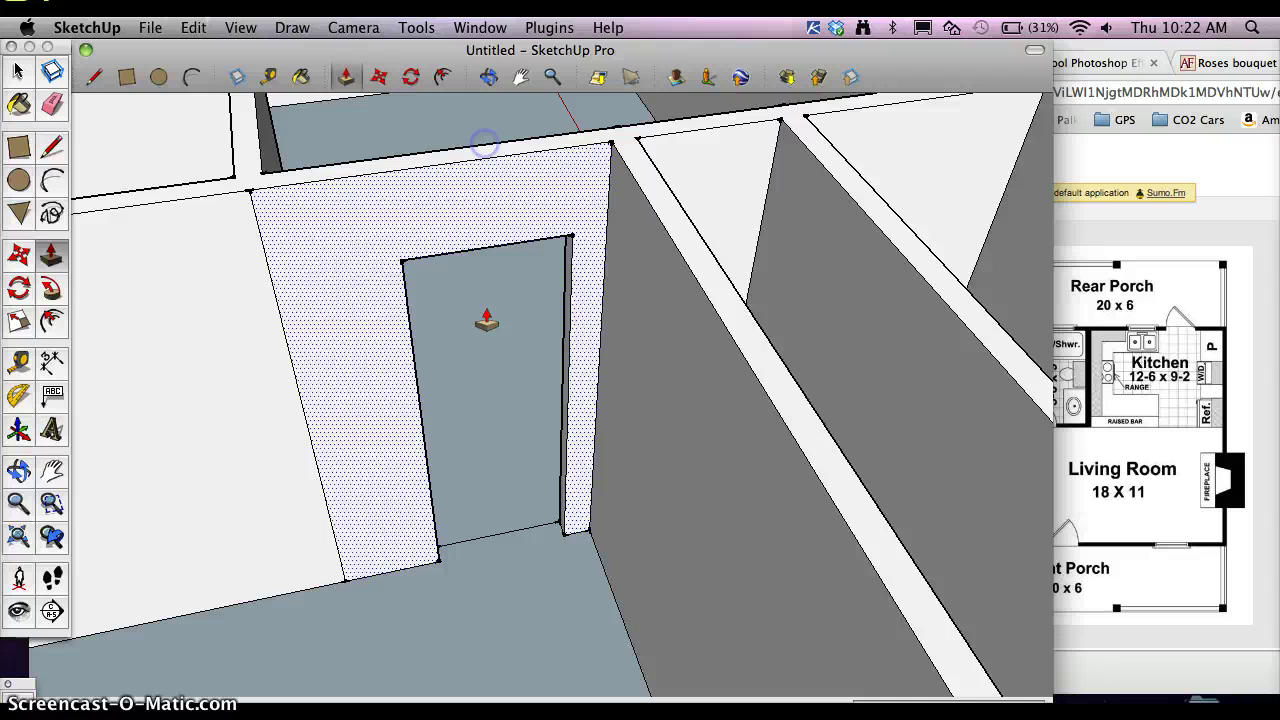
# Orbit and zoom to inspect the new doorway between the two rooms.
pyautogui.click(18, 470)
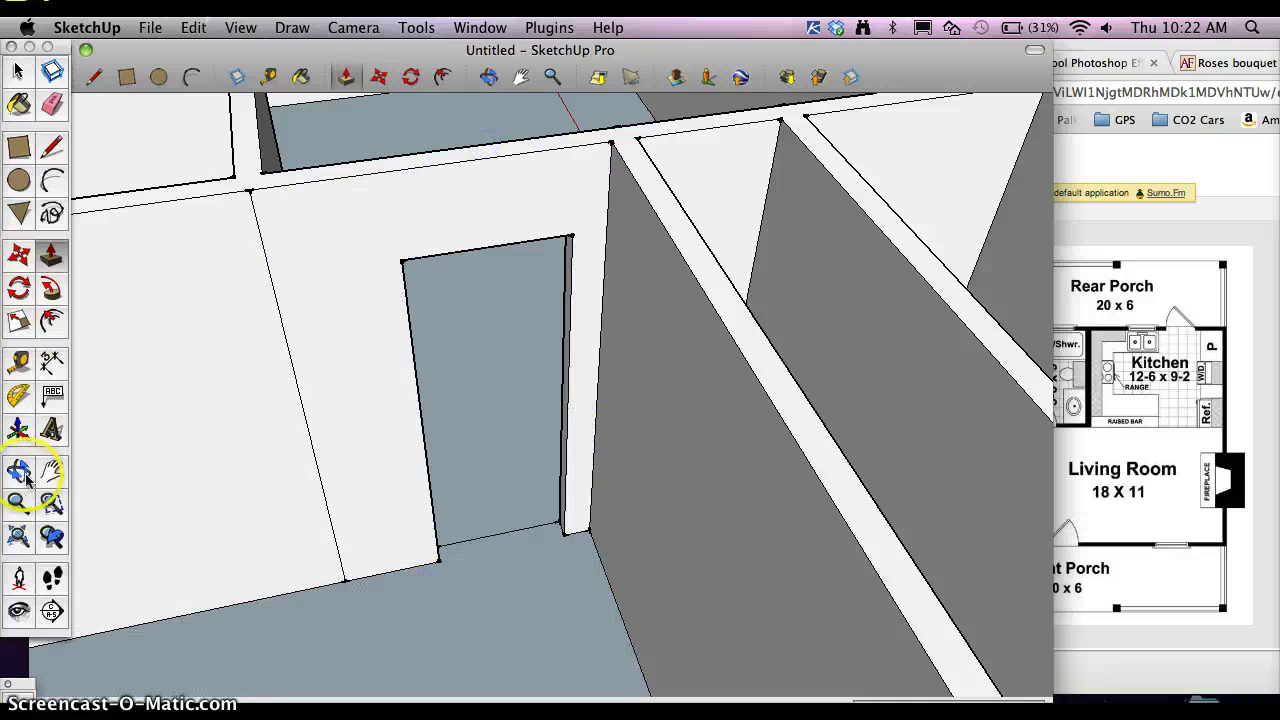
pyautogui.moveTo(440, 540); pyautogui.dragTo(563, 583)
pyautogui.scroll(-3, 562, 585)
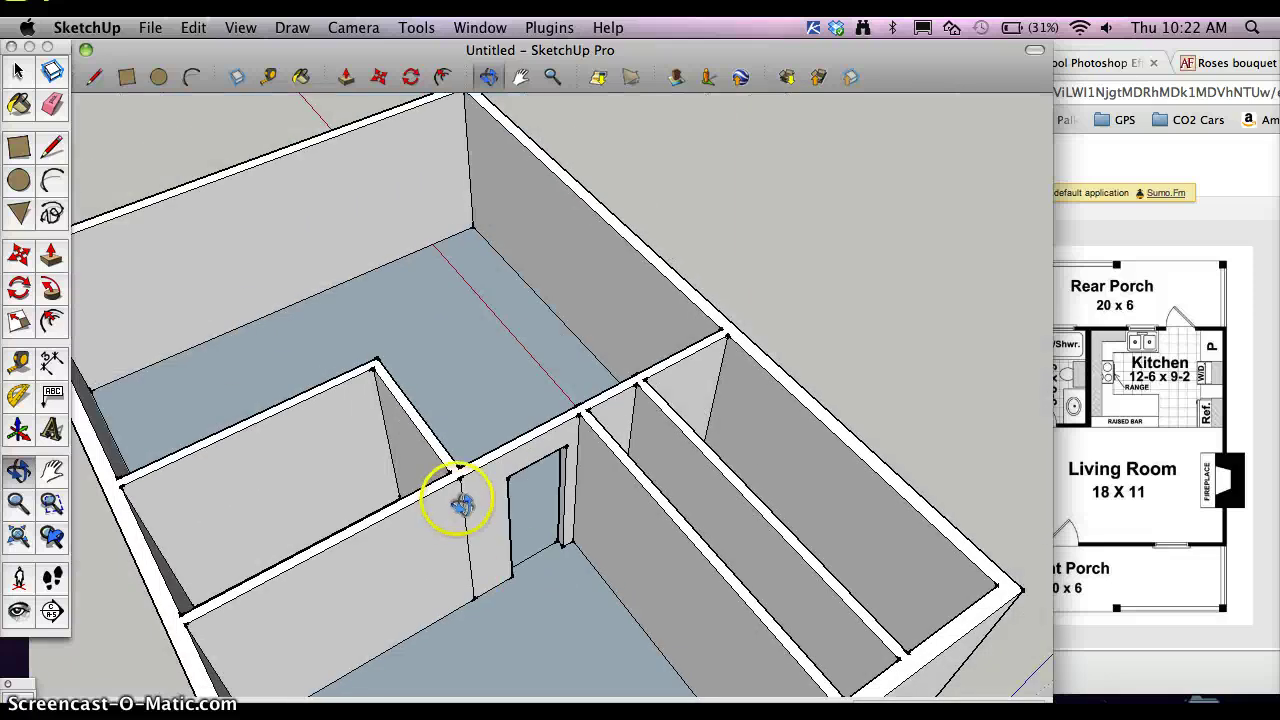
pyautogui.moveTo(462, 505)
pyautogui.mouseDown()
pyautogui.moveTo(380, 563)
pyautogui.moveTo(349, 529)
pyautogui.moveTo(526, 563)
pyautogui.moveTo(637, 566)
pyautogui.moveTo(526, 580)
pyautogui.moveTo(831, 580)
pyautogui.mouseUp()
pyautogui.click(1171, 507)
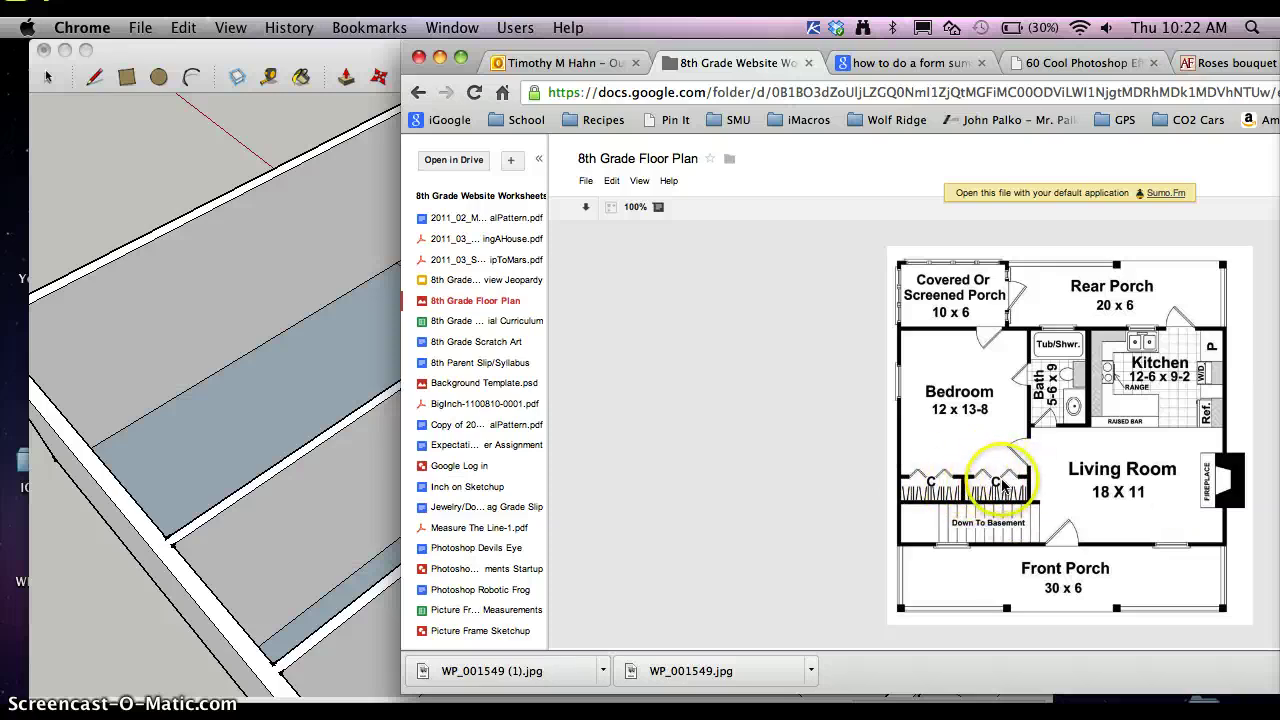
pyautogui.scroll(-5, 354, 474)
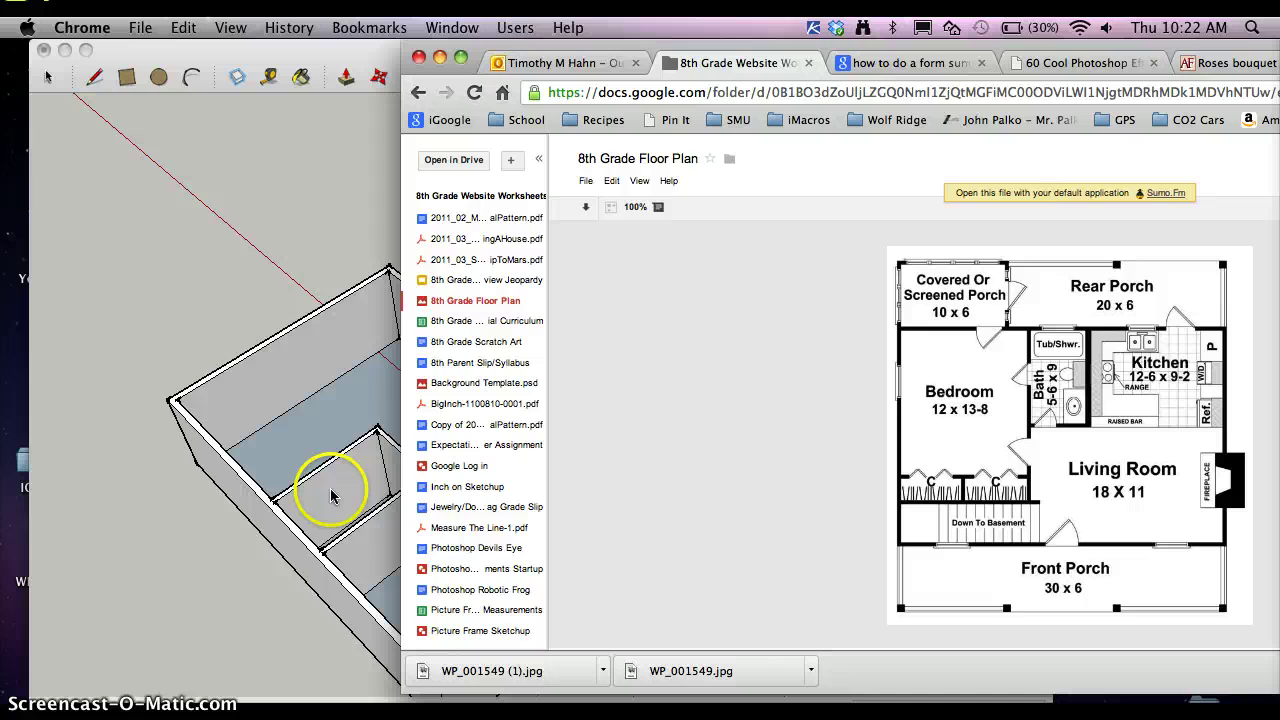
pyautogui.scroll(-3, 332, 489)
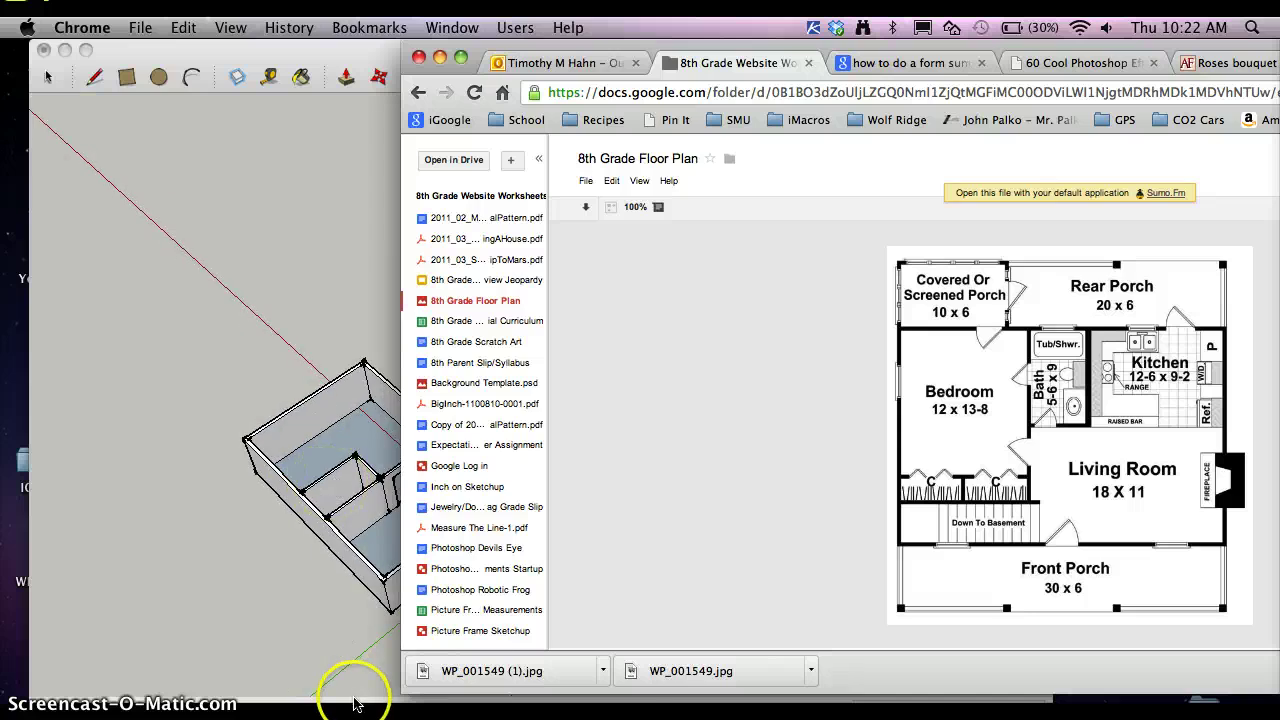
pyautogui.click(369, 543)
pyautogui.scroll(-1, 300, 537)
pyautogui.scroll(10, 371, 494)
pyautogui.scroll(-2, 374, 497)
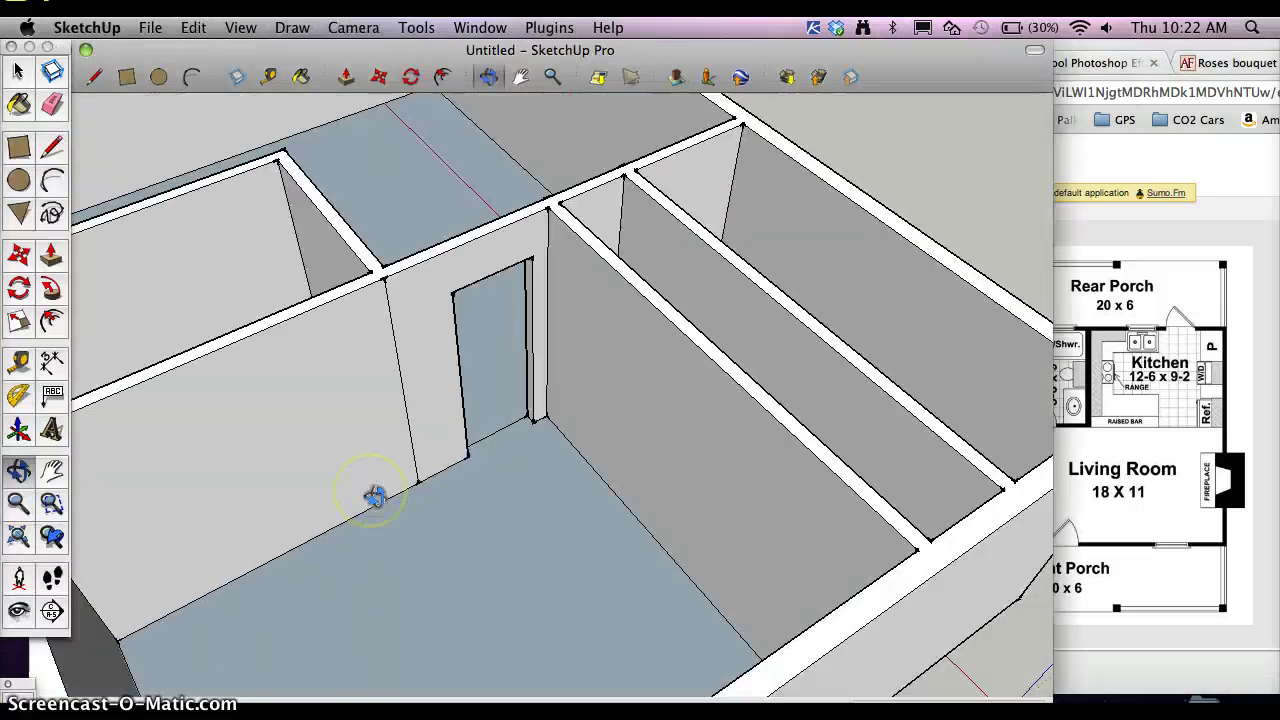
pyautogui.scroll(-1, 374, 497)
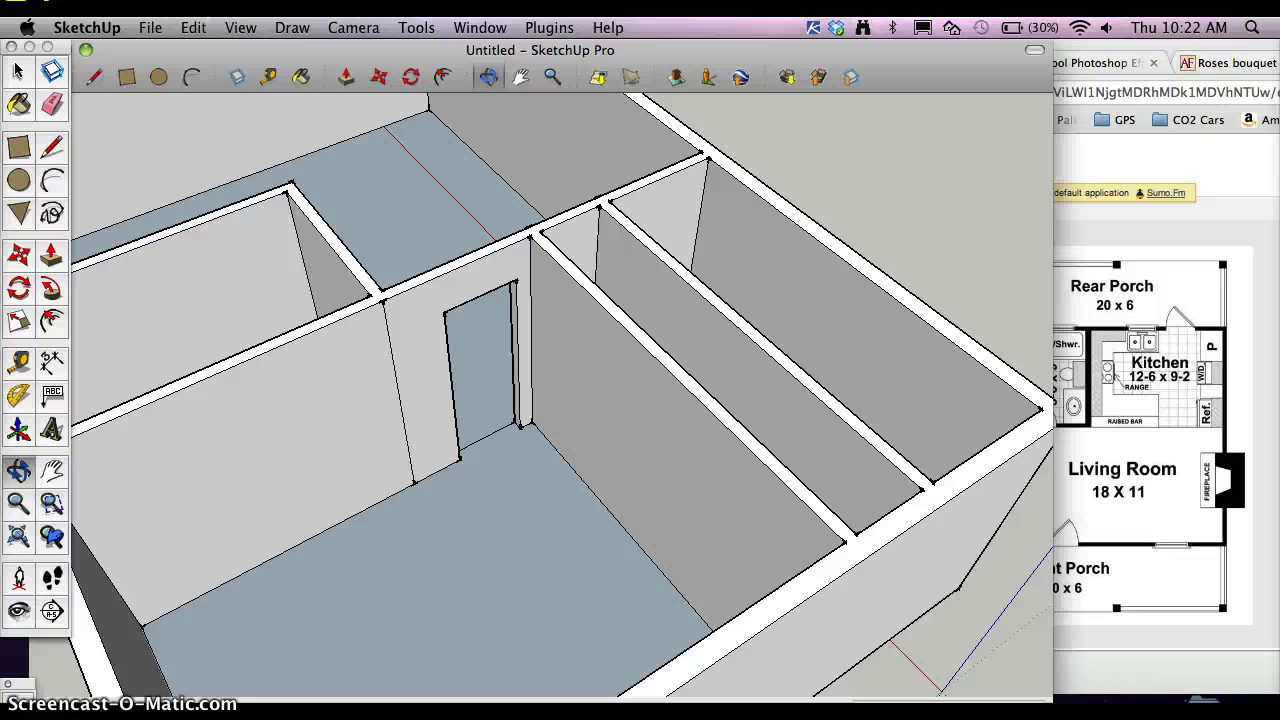